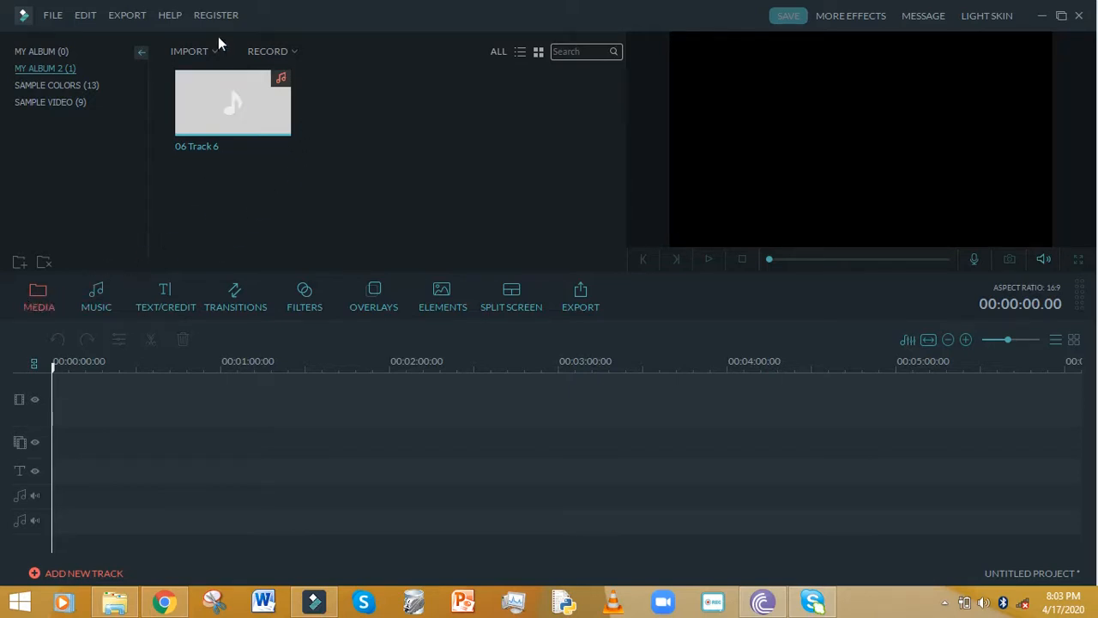
# - Start importing media files and browse to the Videos folder under This PC
pyautogui.click(187, 54)
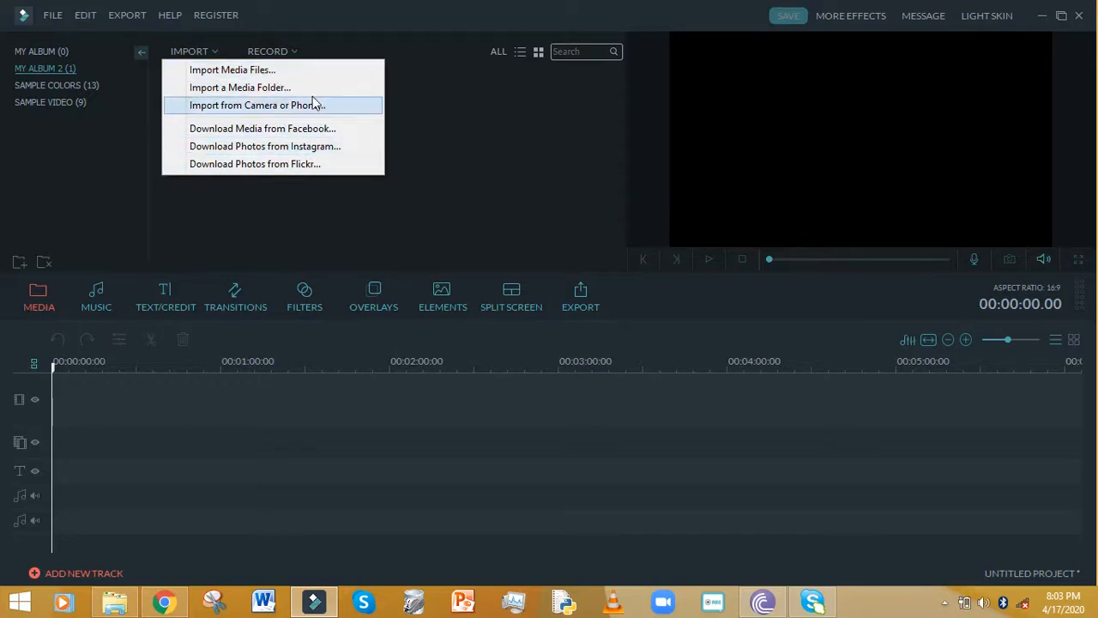
pyautogui.click(266, 76)
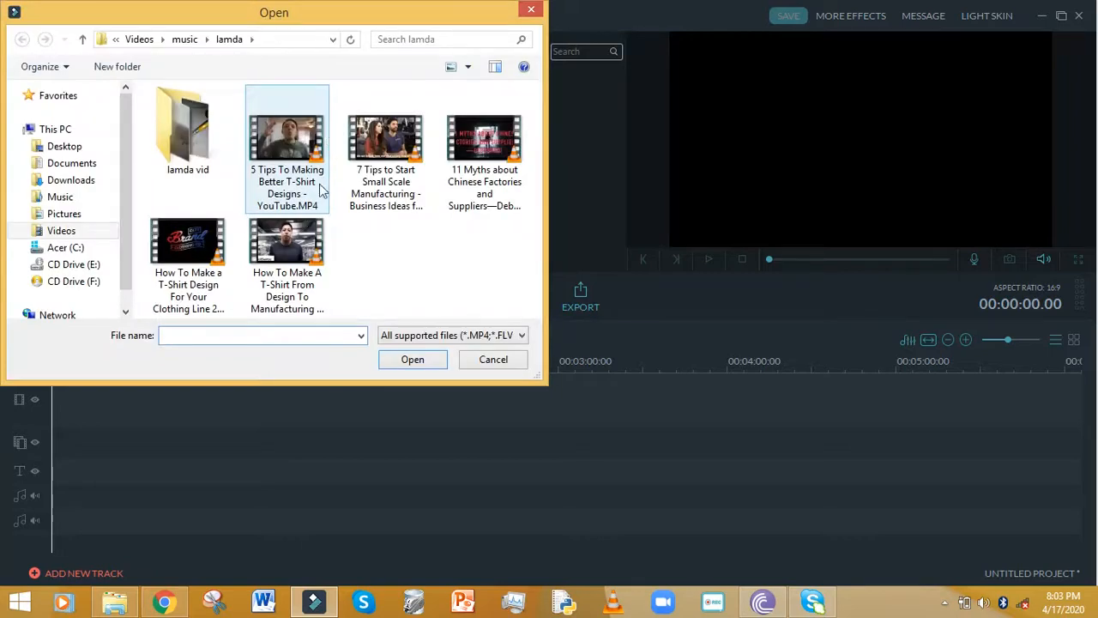
pyautogui.click(183, 39)
pyautogui.click(143, 39)
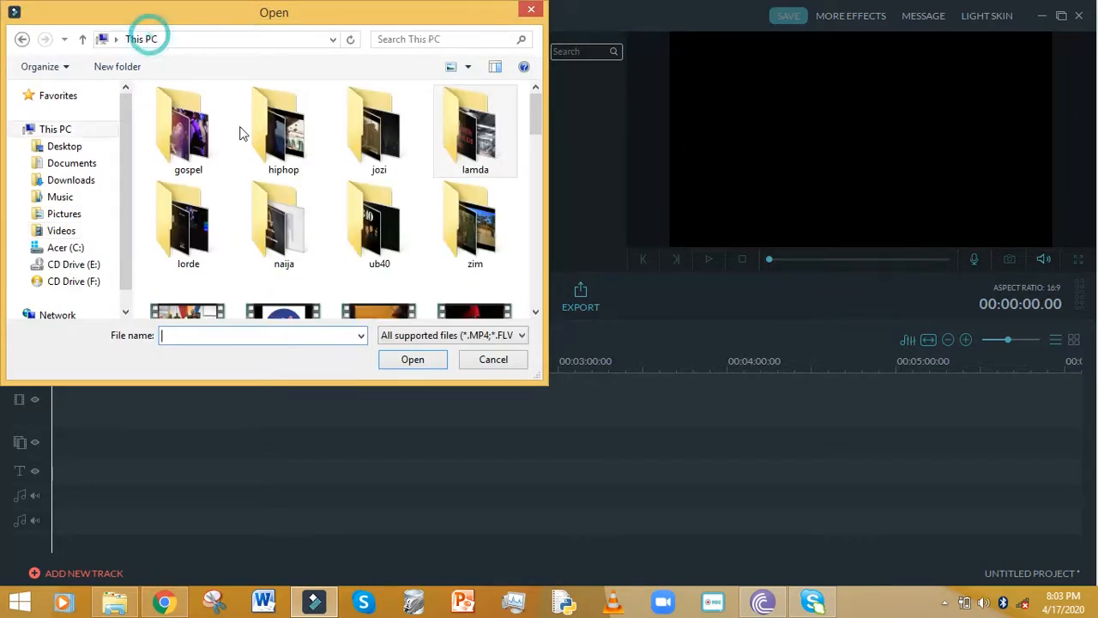
pyautogui.doubleClick(266, 292)
pyautogui.moveTo(536, 165)
pyautogui.mouseDown()
pyautogui.moveTo(538, 296)
pyautogui.moveTo(556, 158)
pyautogui.mouseUp()
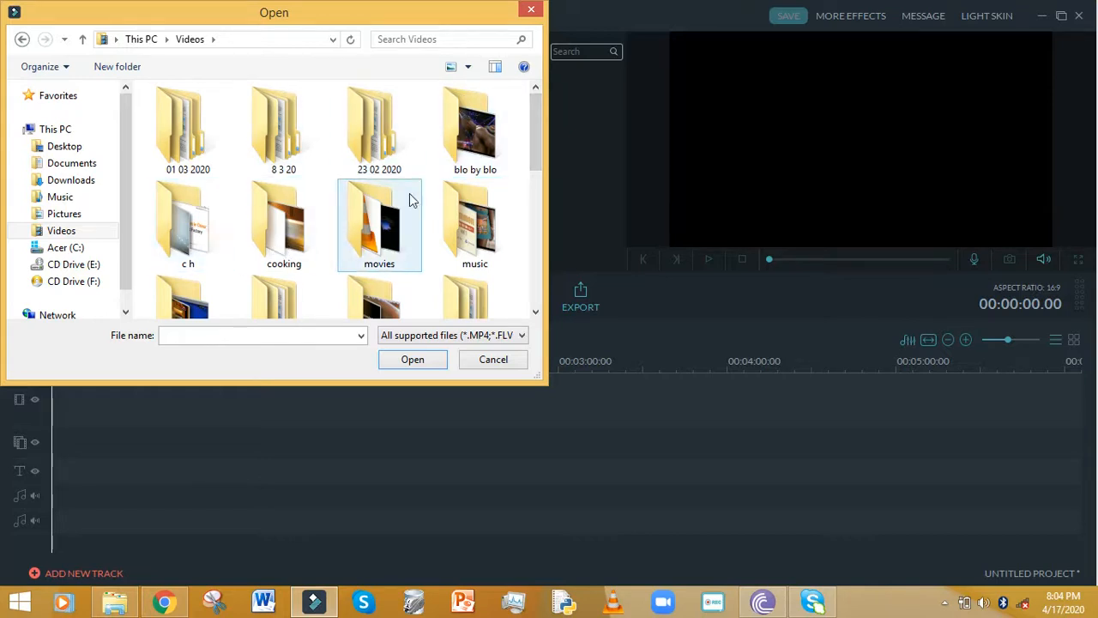
# - Open the TEMS folder inside the trono folder of Videos
pyautogui.scroll(-1, 412, 215)
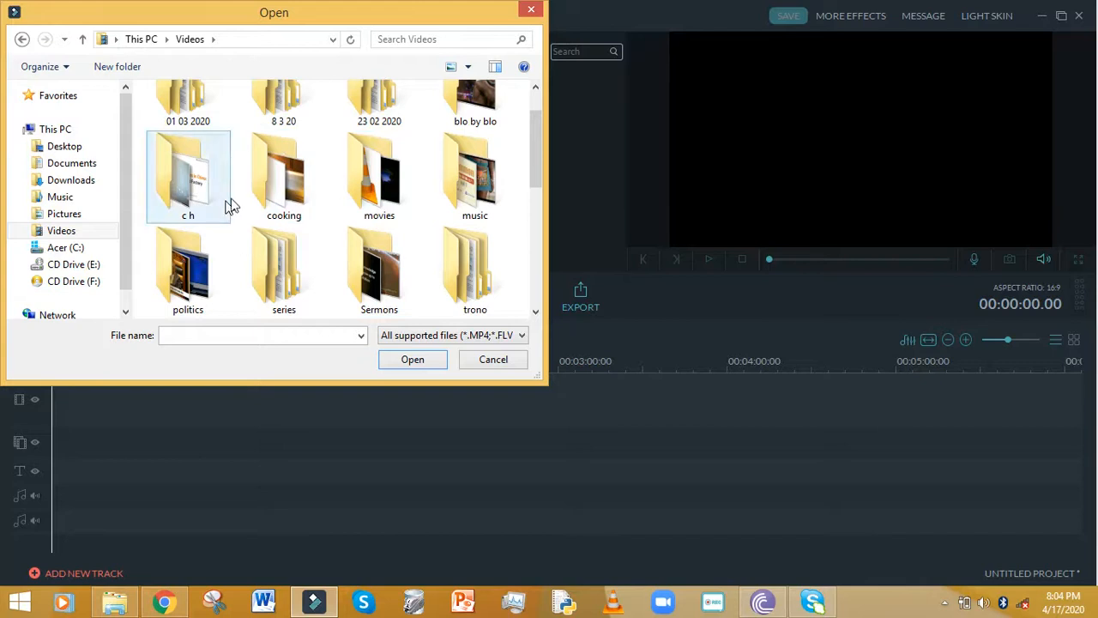
pyautogui.scroll(1, 403, 189)
pyautogui.scroll(-2, 490, 245)
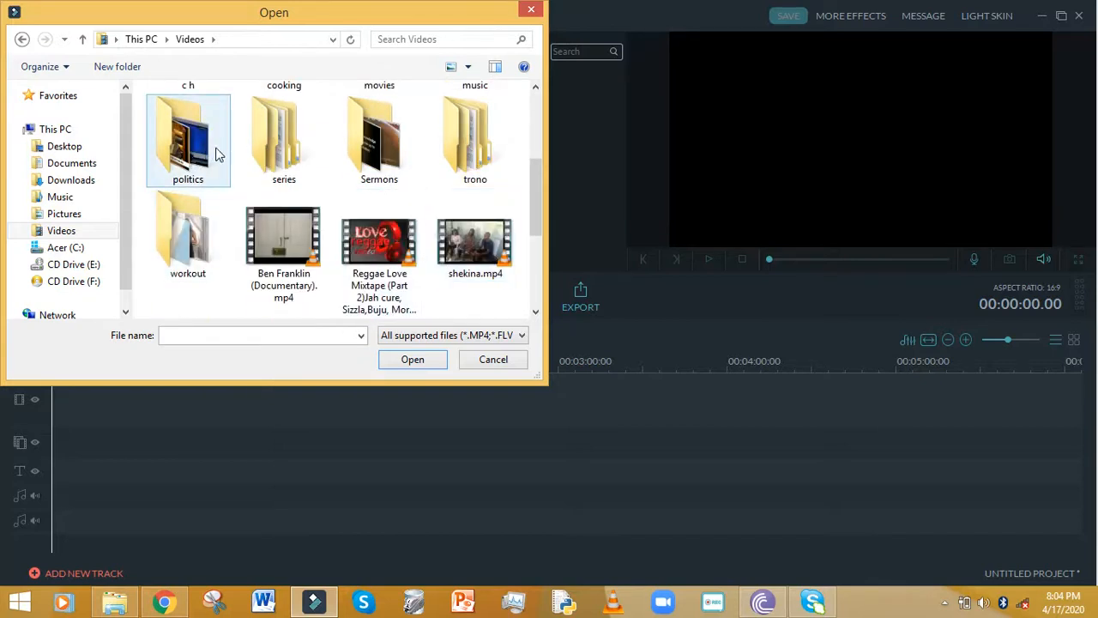
pyautogui.scroll(2, 381, 196)
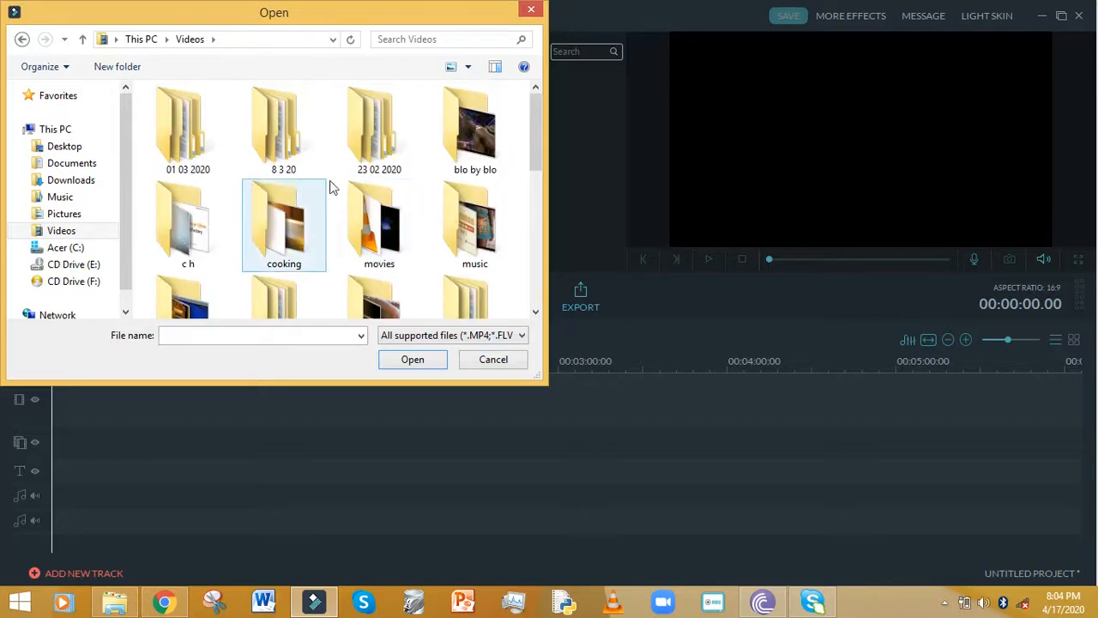
pyautogui.scroll(-2, 506, 208)
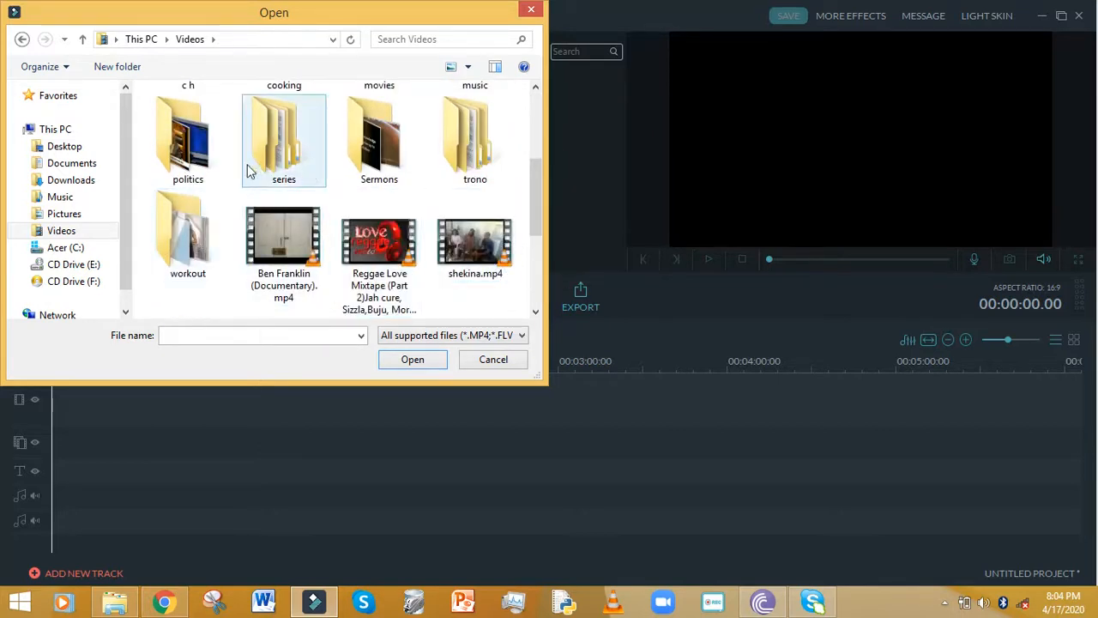
pyautogui.scroll(1, 488, 176)
pyautogui.doubleClick(488, 189)
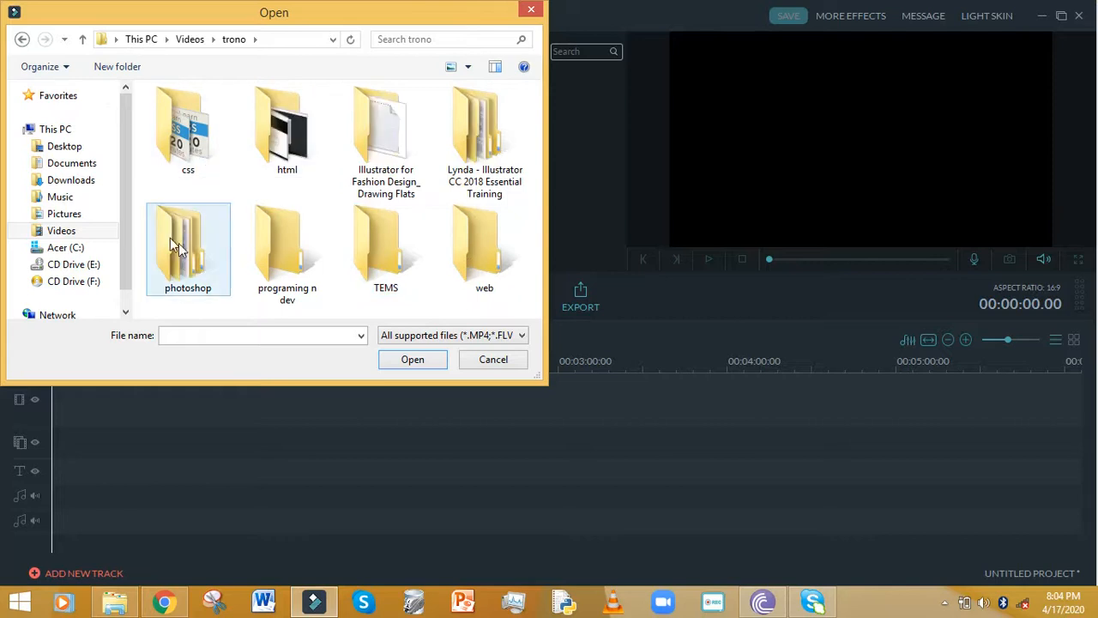
pyautogui.doubleClick(386, 268)
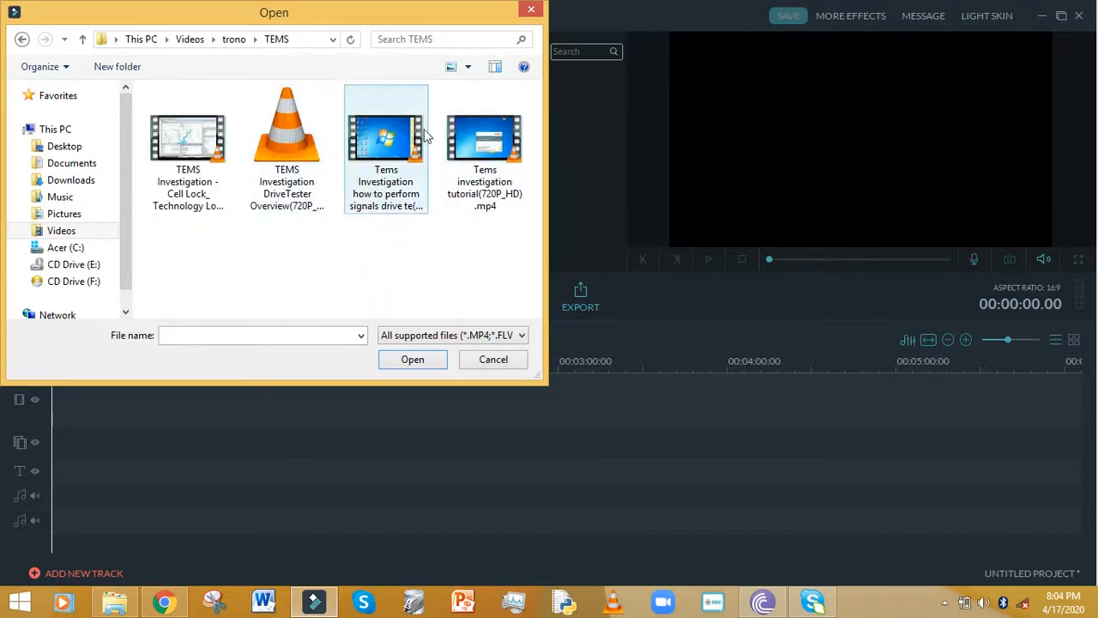
# - Import the videos "Tems Investigation how to perform signals drive te(720P_HD)" and "Tems investigation tutorial(720P_HD).mp4" into My Album 2
pyautogui.moveTo(494, 247); pyautogui.dragTo(380, 237)
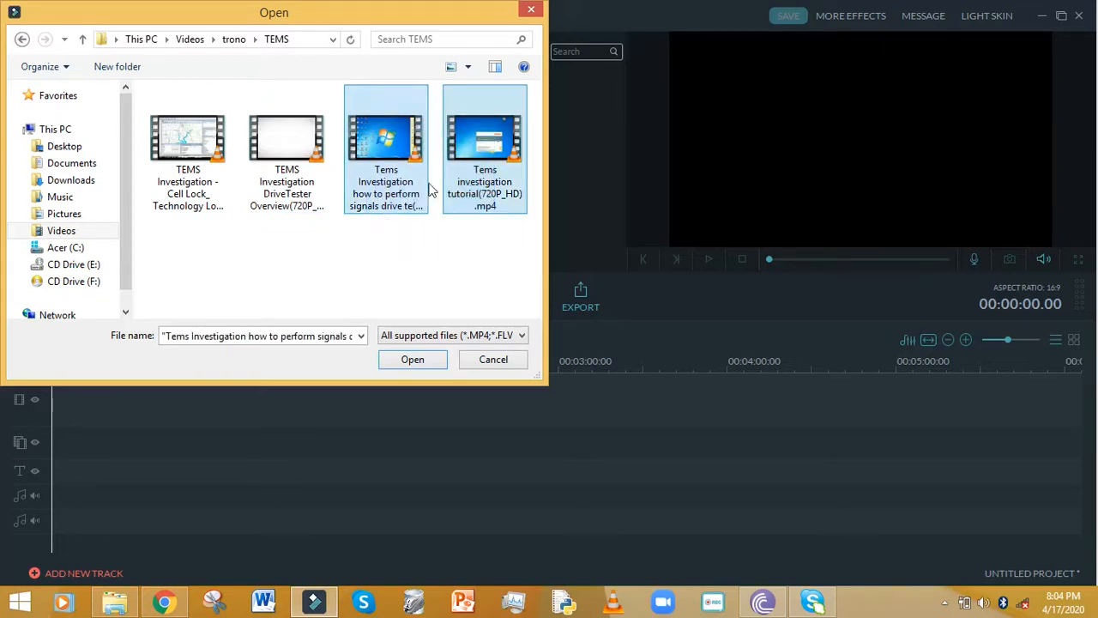
pyautogui.moveTo(411, 199)
pyautogui.mouseDown()
pyautogui.moveTo(414, 187)
pyautogui.moveTo(417, 215)
pyautogui.mouseUp()
pyautogui.click(413, 360)
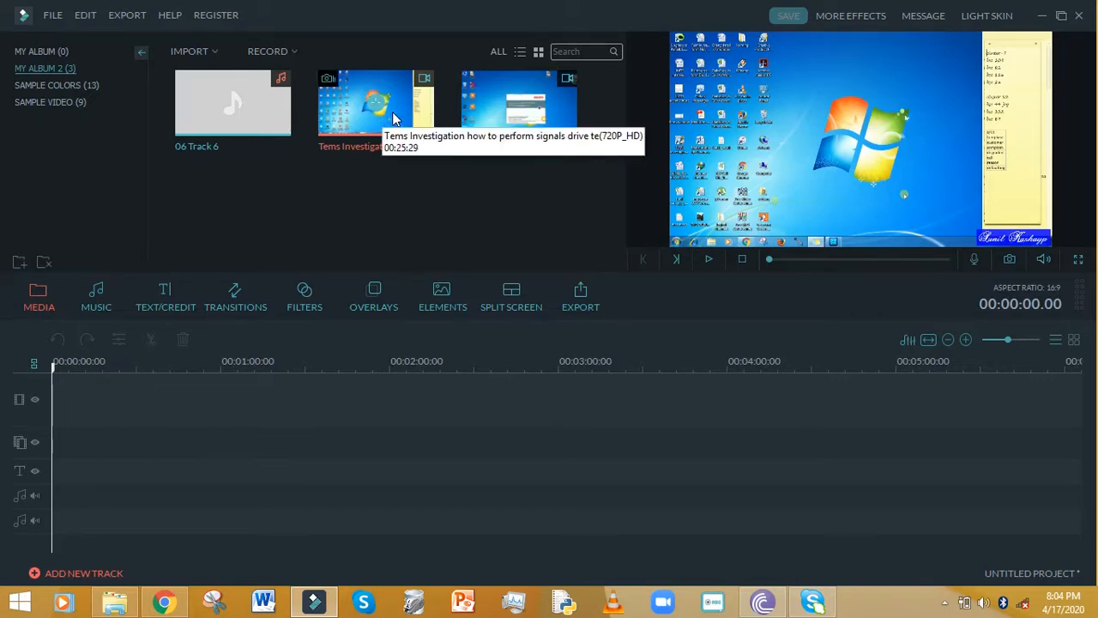
# - Place the "Tems Investigation how to perform signals drive te" video at the start of the main video track
pyautogui.moveTo(393, 111); pyautogui.dragTo(292, 417)
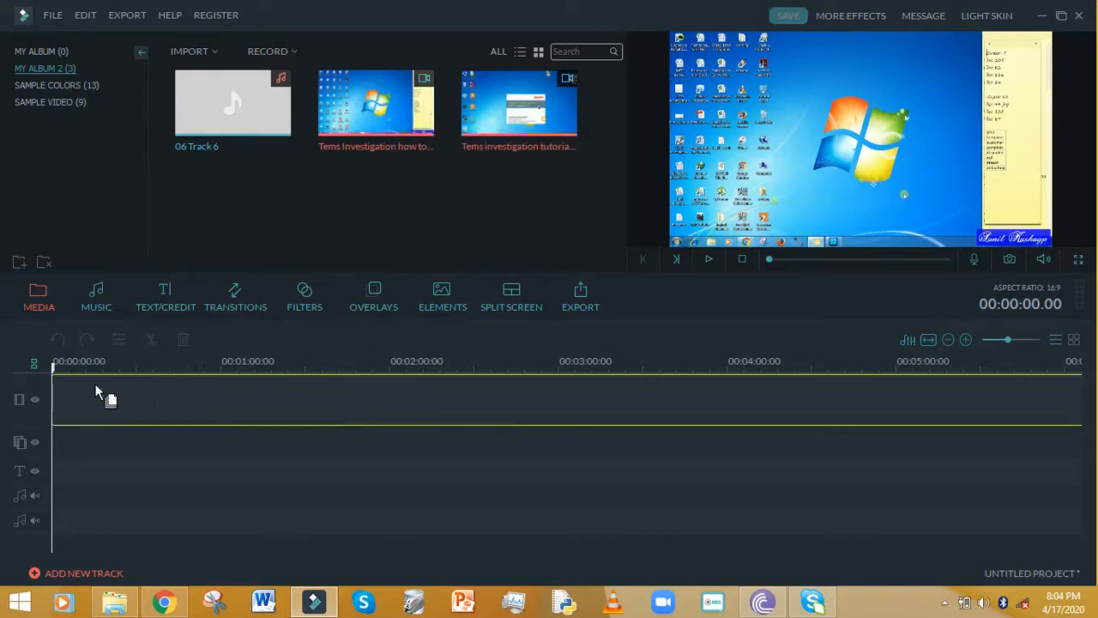
pyautogui.moveTo(95, 392); pyautogui.dragTo(97, 397)
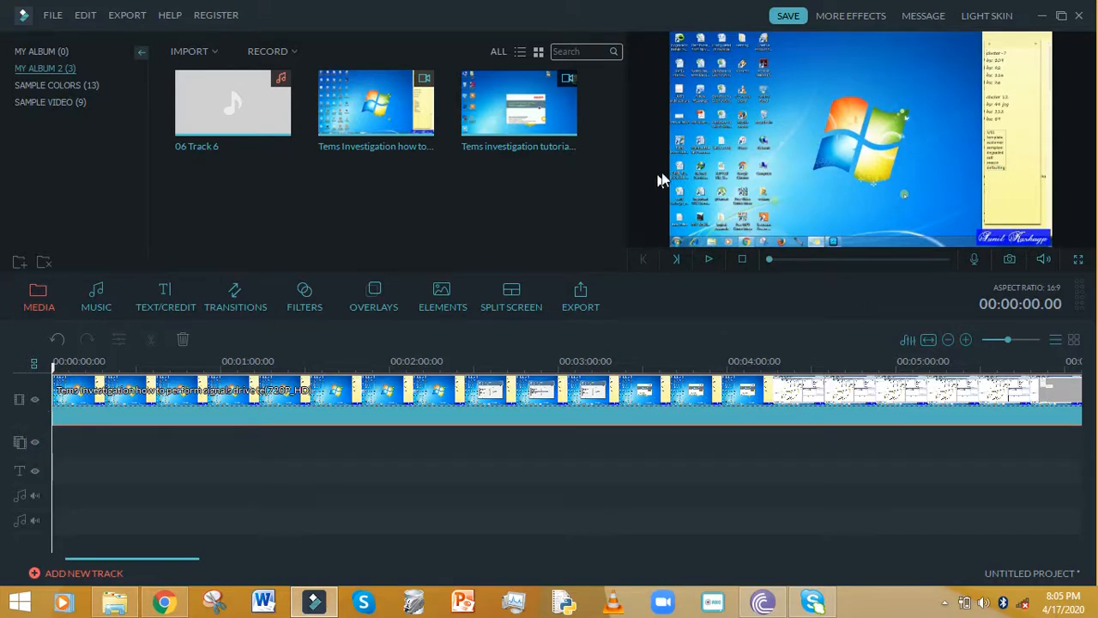
# - Place the Tems investigation tutorial video on the overlay track beneath the main video and remove it
pyautogui.moveTo(509, 80); pyautogui.dragTo(94, 439)
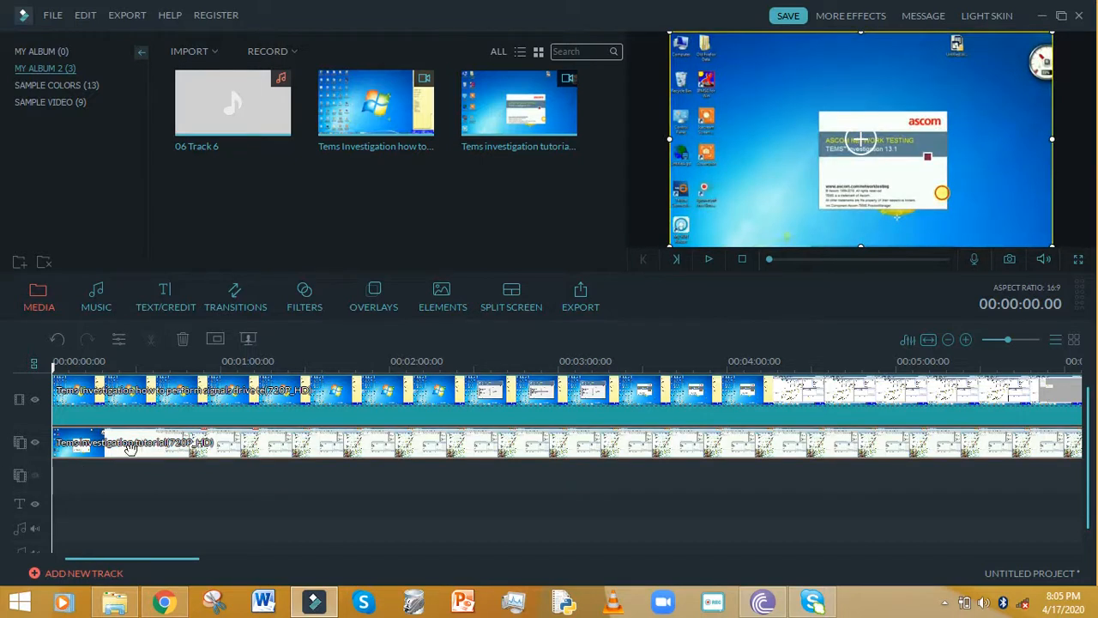
pyautogui.click(183, 341)
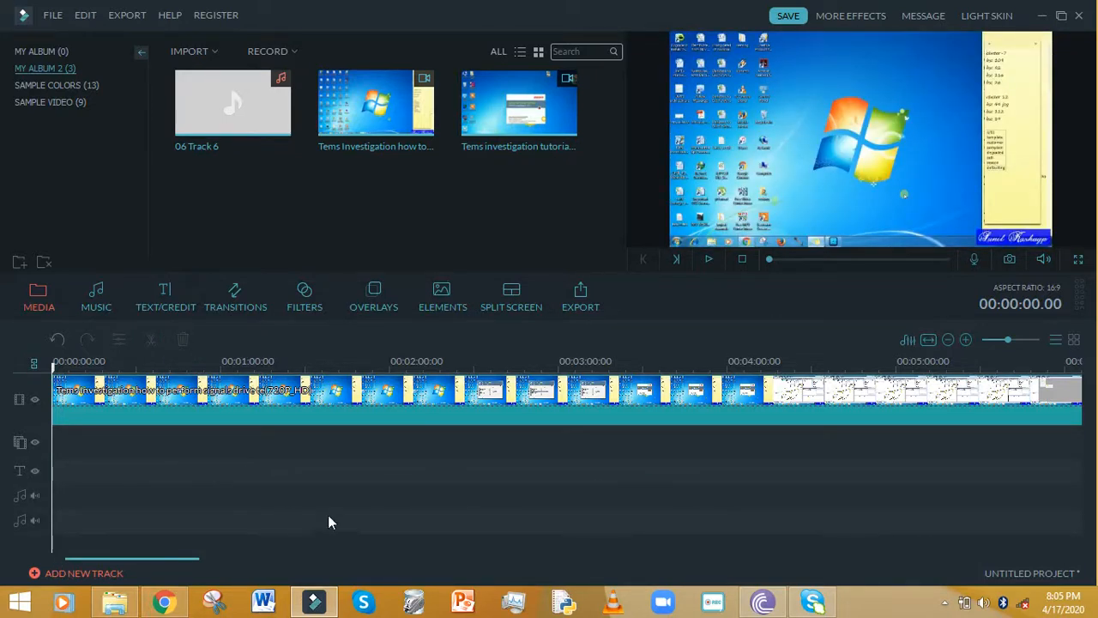
# - Delete the Tems investigation tutorial clip that follows the first clip on the main video track
pyautogui.click(998, 340)
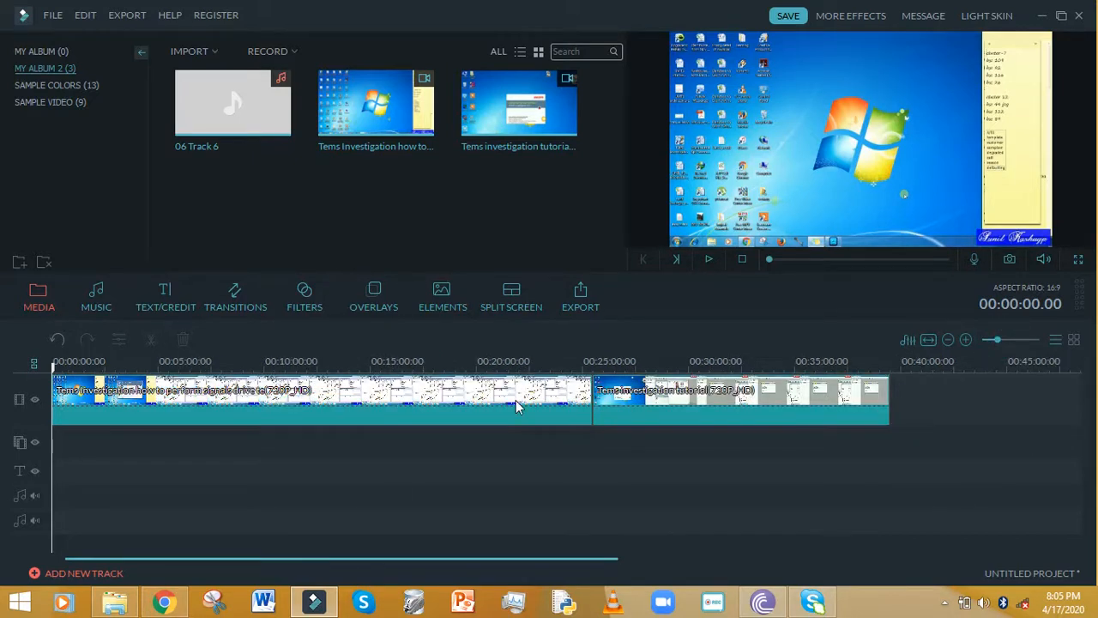
pyautogui.click(674, 404)
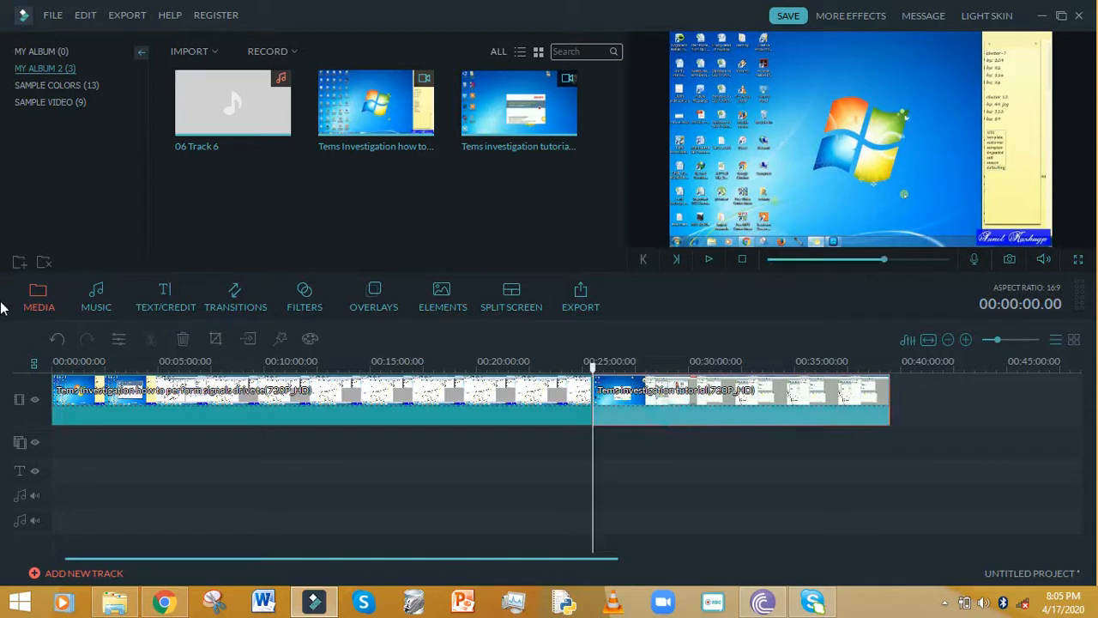
pyautogui.click(182, 338)
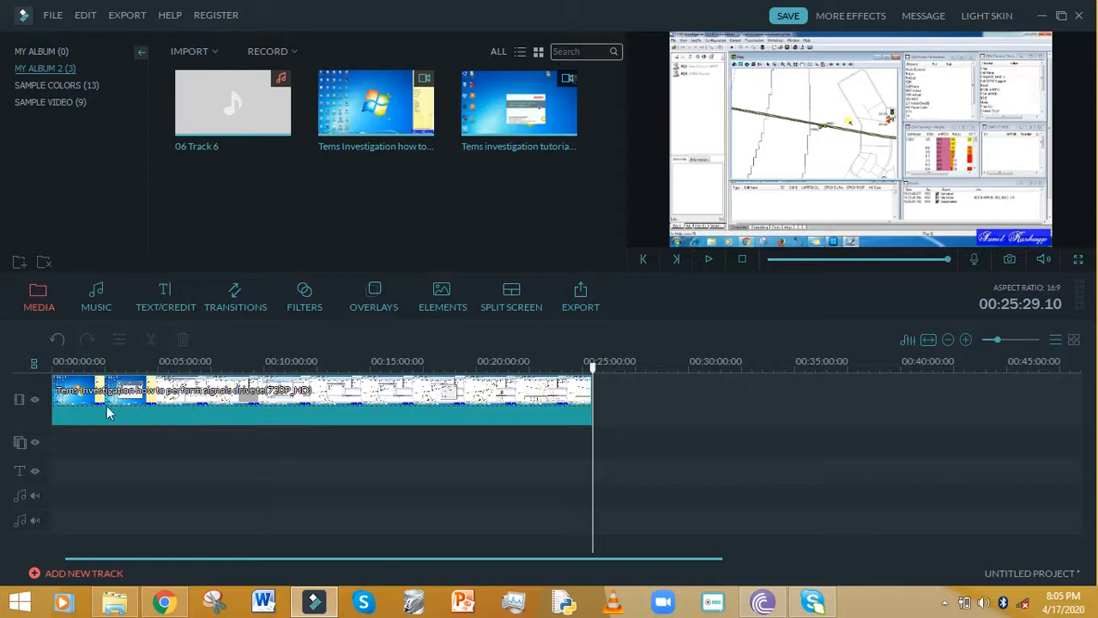
pyautogui.click(324, 418)
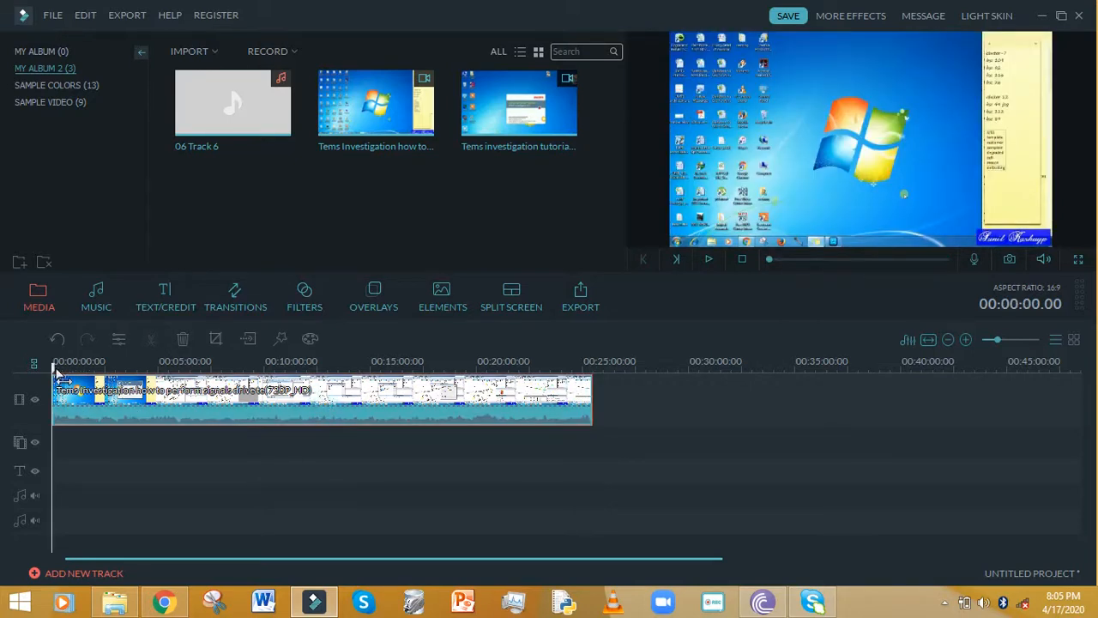
pyautogui.moveTo(52, 369); pyautogui.dragTo(310, 367)
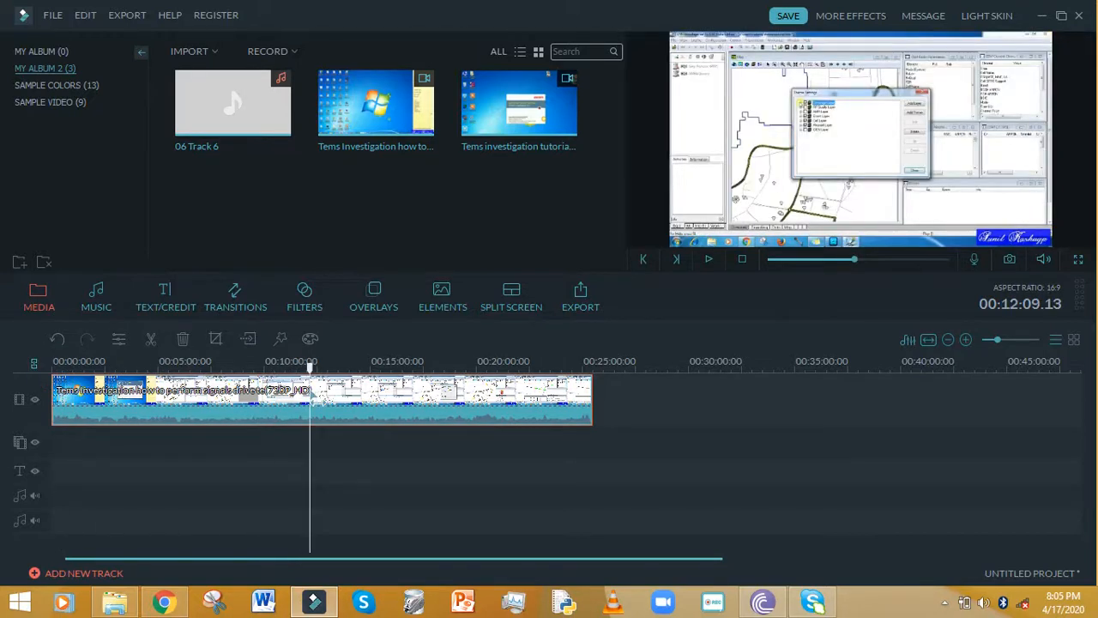
pyautogui.click(295, 387)
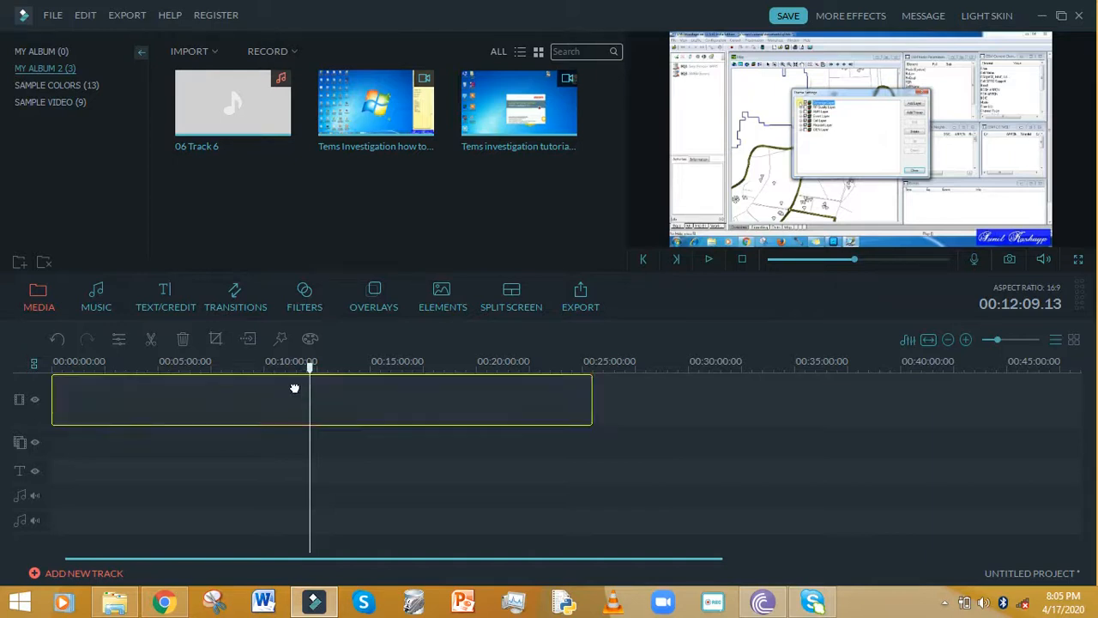
pyautogui.moveTo(288, 439); pyautogui.dragTo(388, 429)
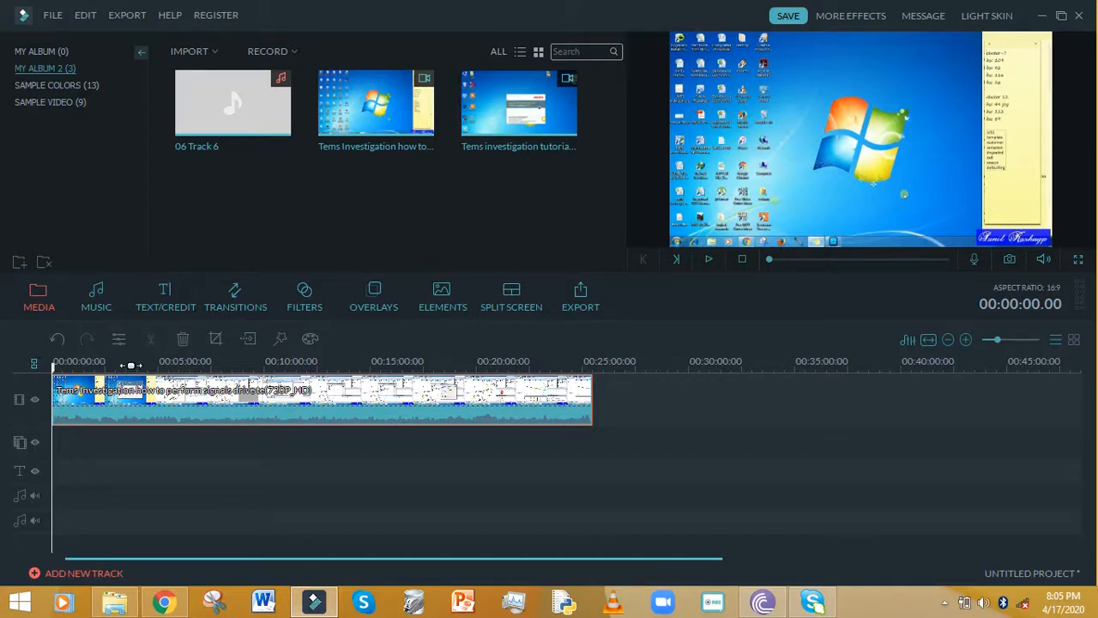
# - Split the clip on the main video track at 00:10:59.02
pyautogui.moveTo(55, 367); pyautogui.dragTo(285, 367)
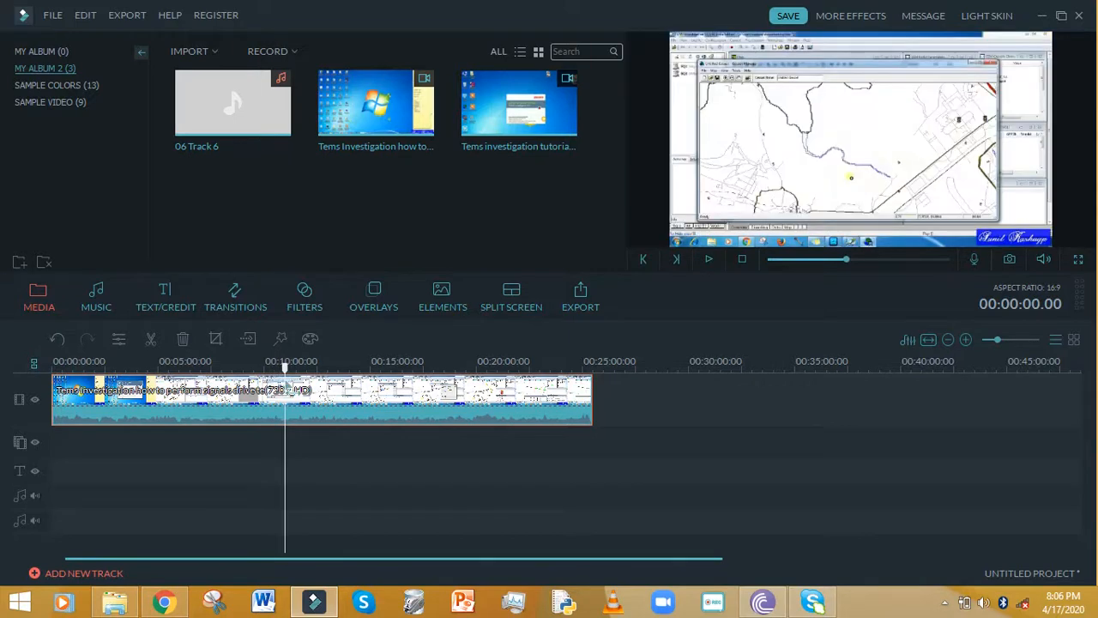
pyautogui.click(152, 344)
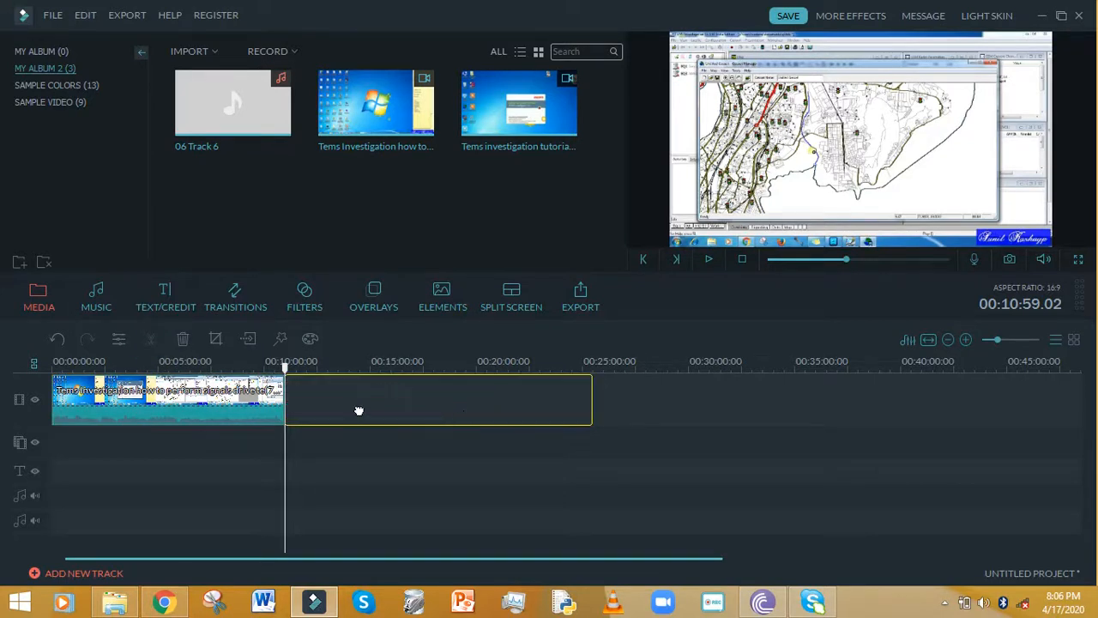
# - Delete the second segment after the split, and undo the deletion
pyautogui.click(353, 415)
pyautogui.click(421, 418)
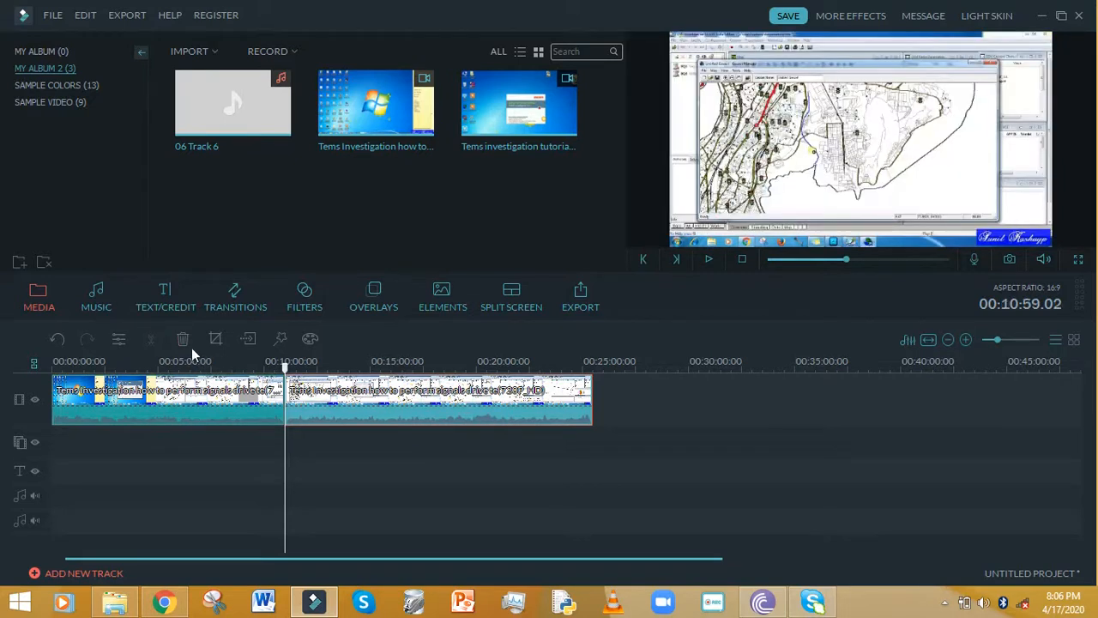
pyautogui.click(182, 340)
pyautogui.click(513, 486)
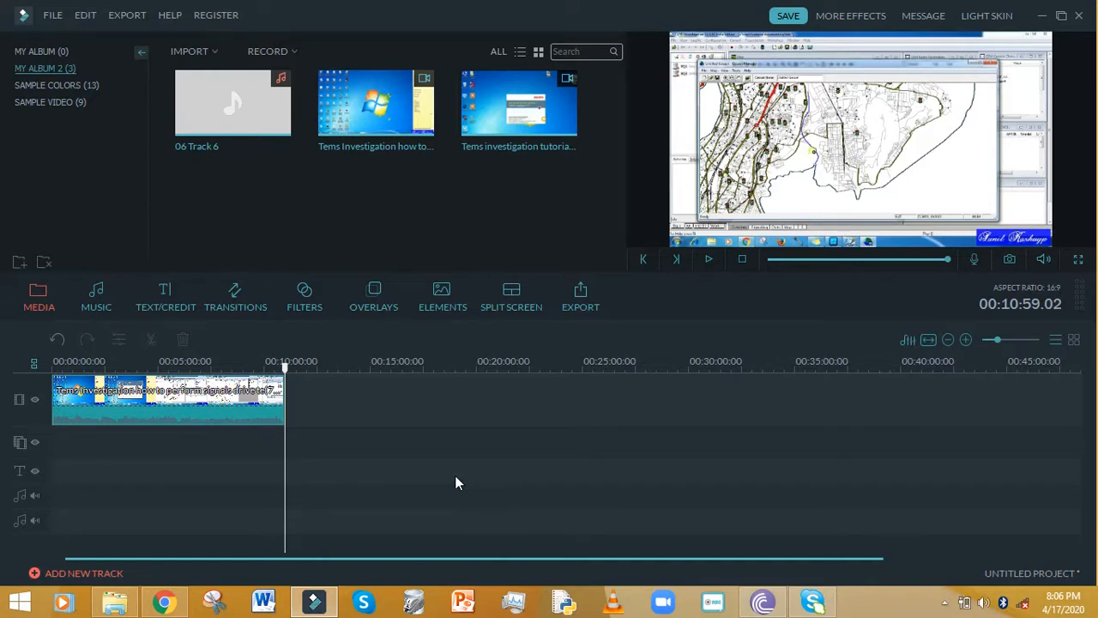
pyautogui.click(62, 340)
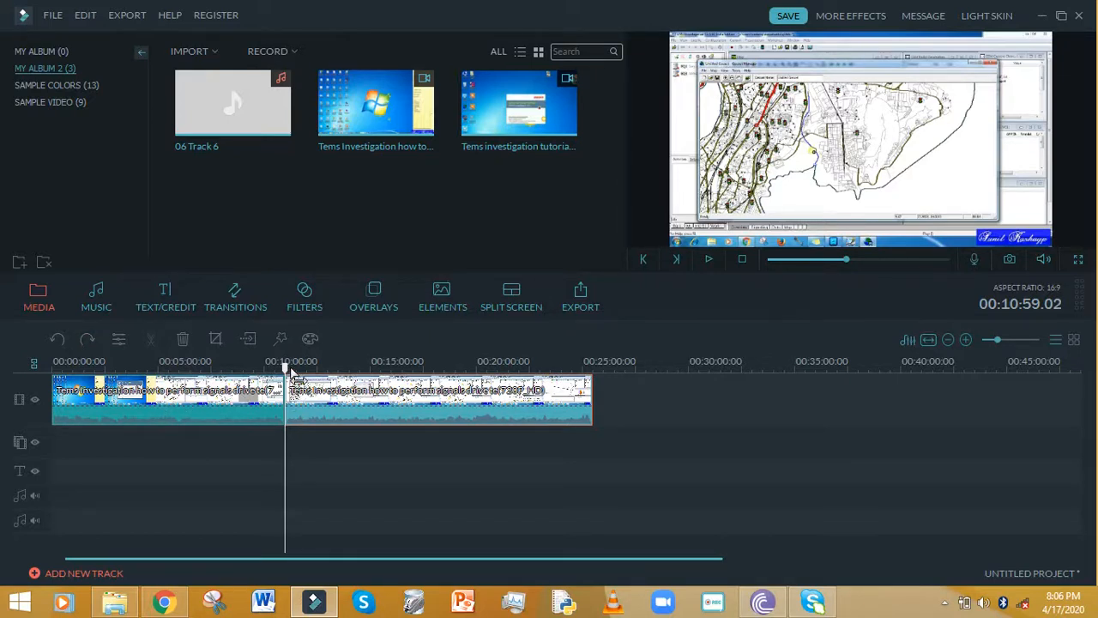
# - Play the timeline from 00:07:02.18 and turn the preview volume all the way down
pyautogui.moveTo(289, 369); pyautogui.dragTo(203, 368)
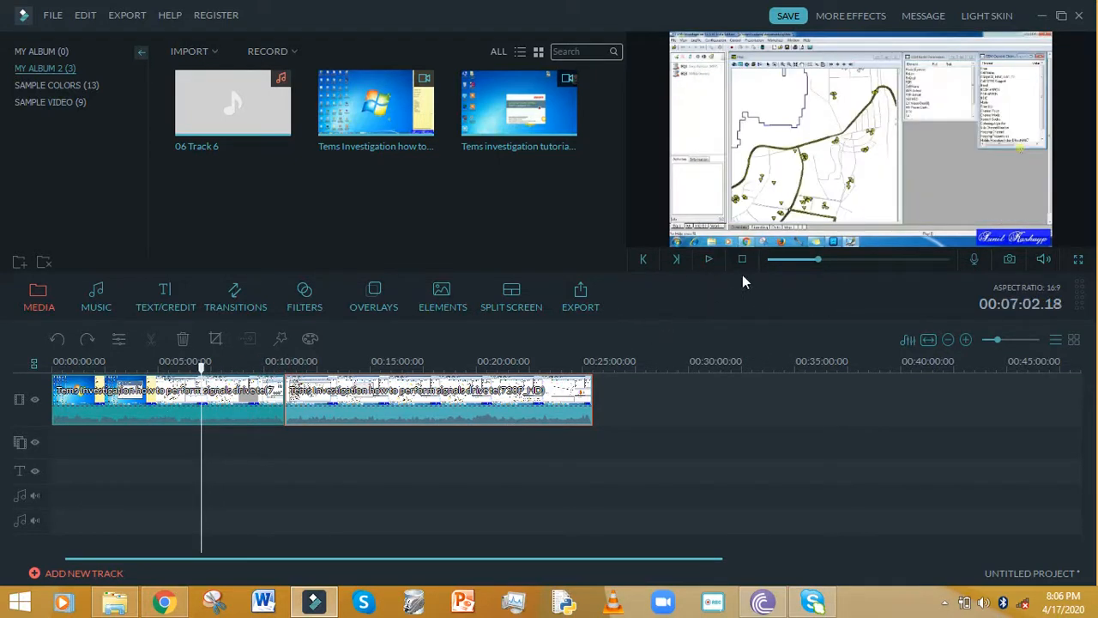
pyautogui.click(709, 260)
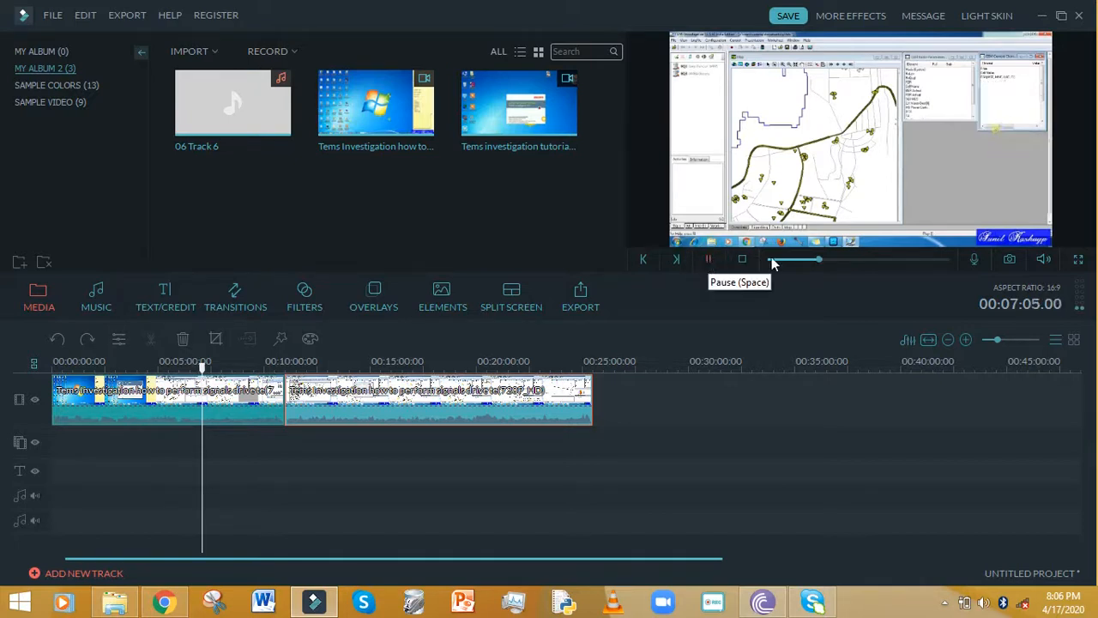
pyautogui.moveTo(1045, 262)
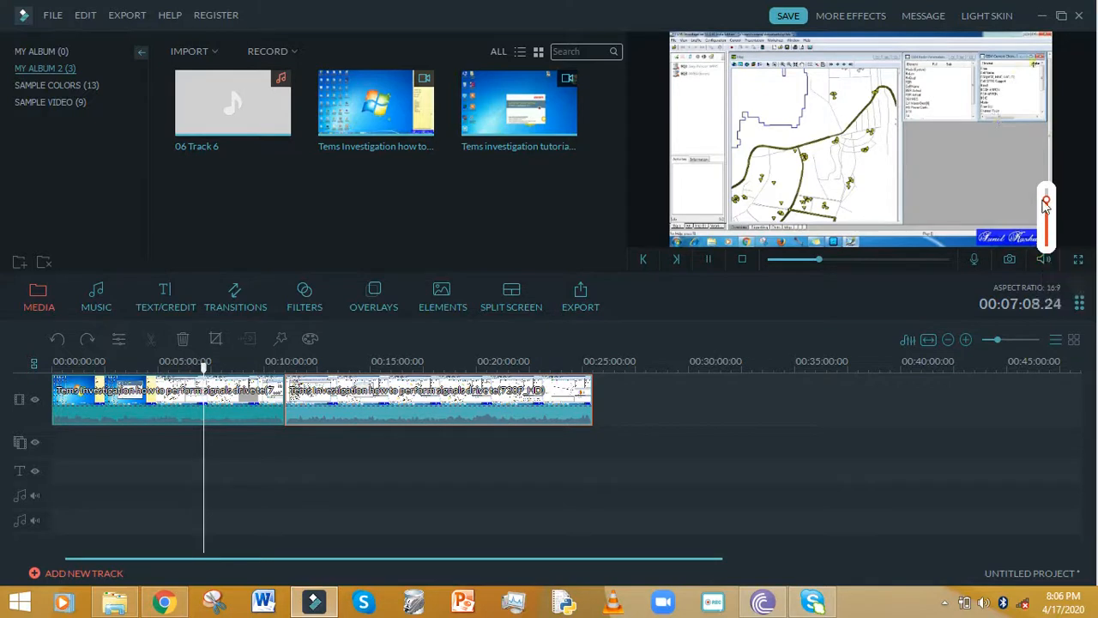
pyautogui.moveTo(1046, 201); pyautogui.dragTo(1046, 247)
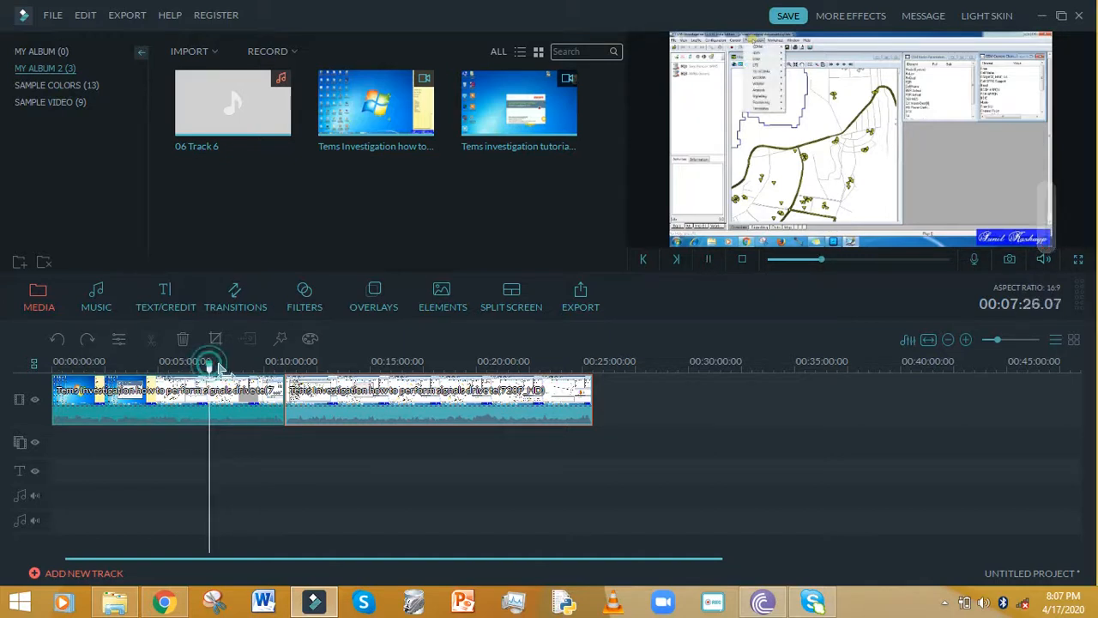
# - Play the footage across the split near 00:10:59 and examine the join between the two segments in closer timeline detail
pyautogui.moveTo(212, 365); pyautogui.dragTo(284, 367)
pyautogui.press('space')
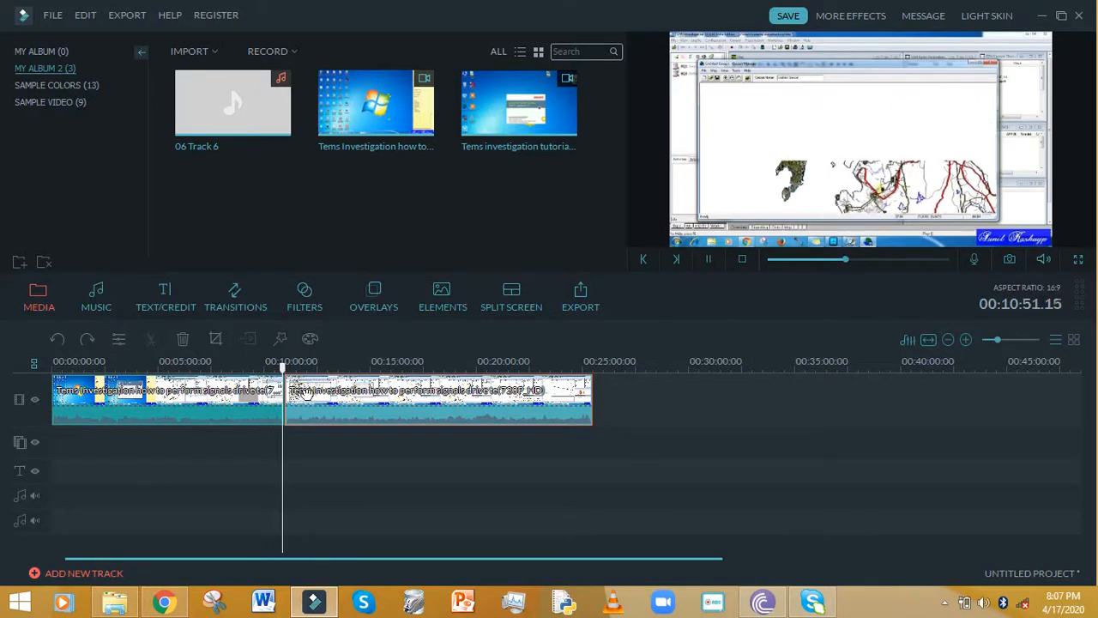
pyautogui.click(1006, 340)
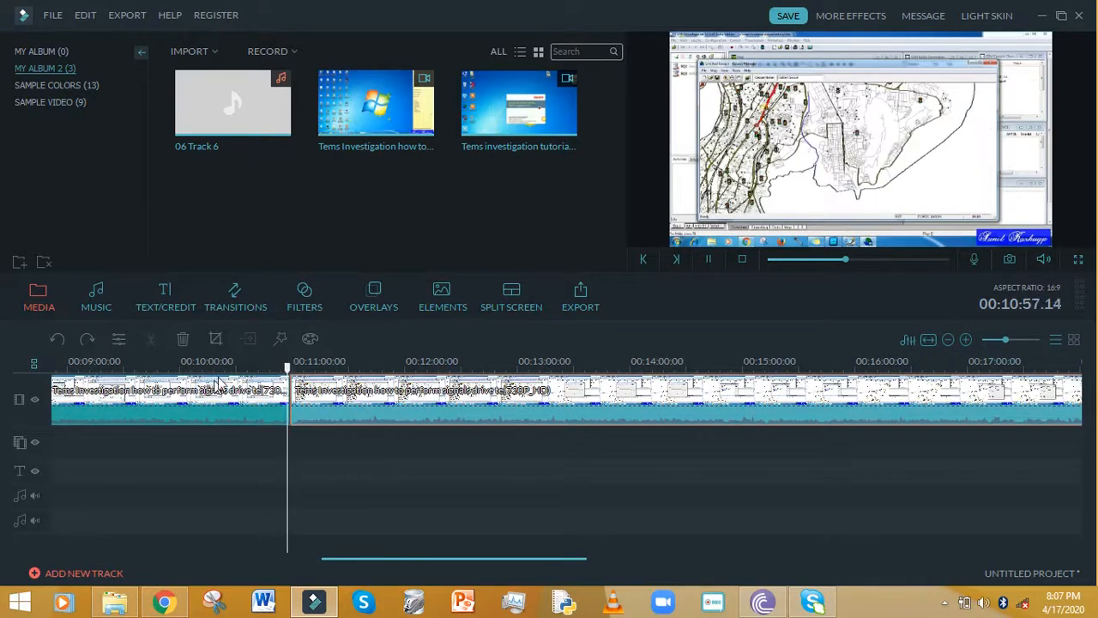
pyautogui.click(1016, 340)
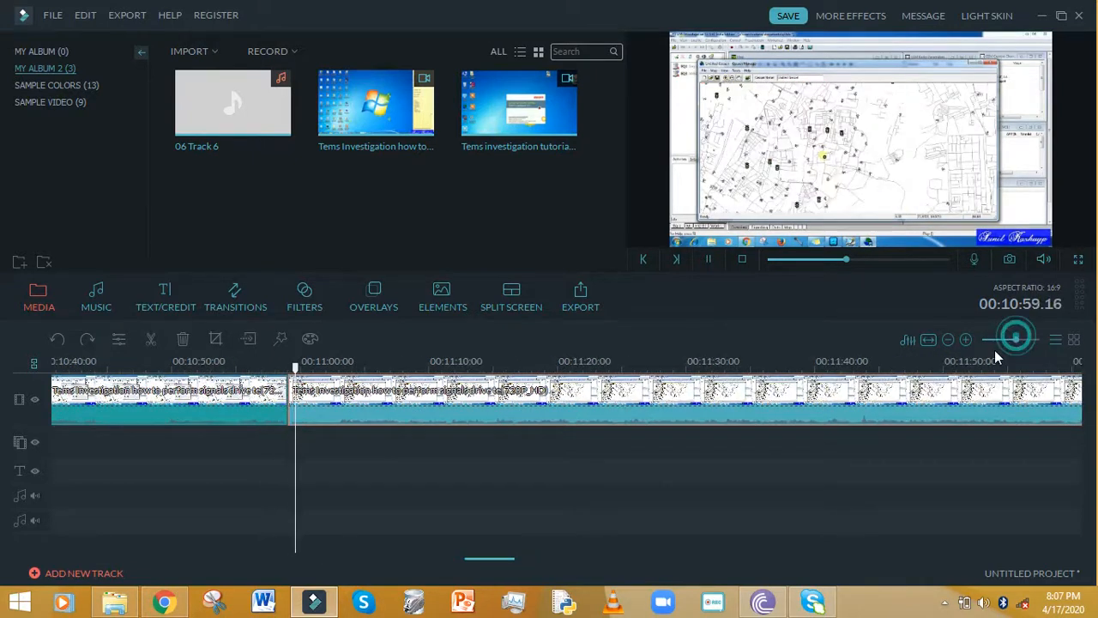
# - Place the 06 Track 6 music at the beginning of the first audio track
pyautogui.moveTo(192, 403); pyautogui.dragTo(273, 412)
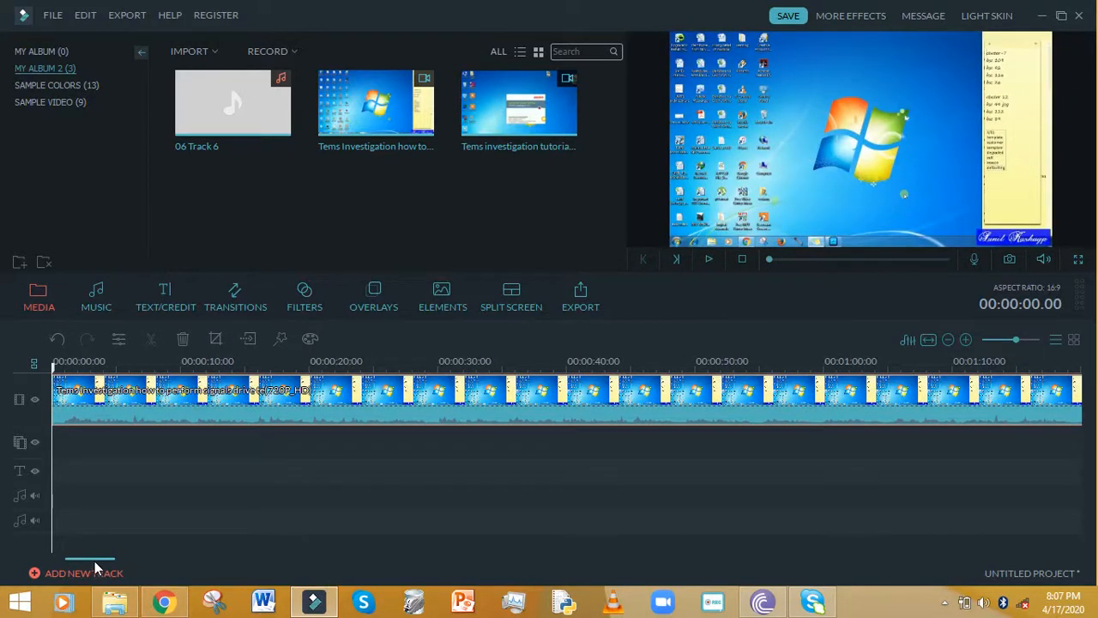
pyautogui.moveTo(94, 559); pyautogui.dragTo(429, 563)
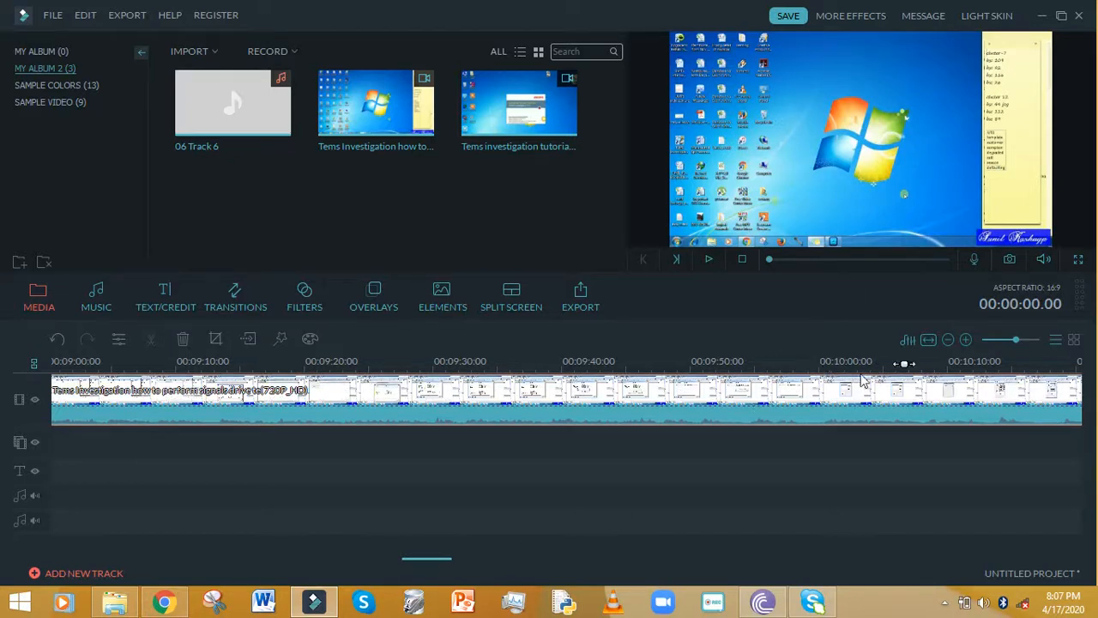
pyautogui.click(1006, 342)
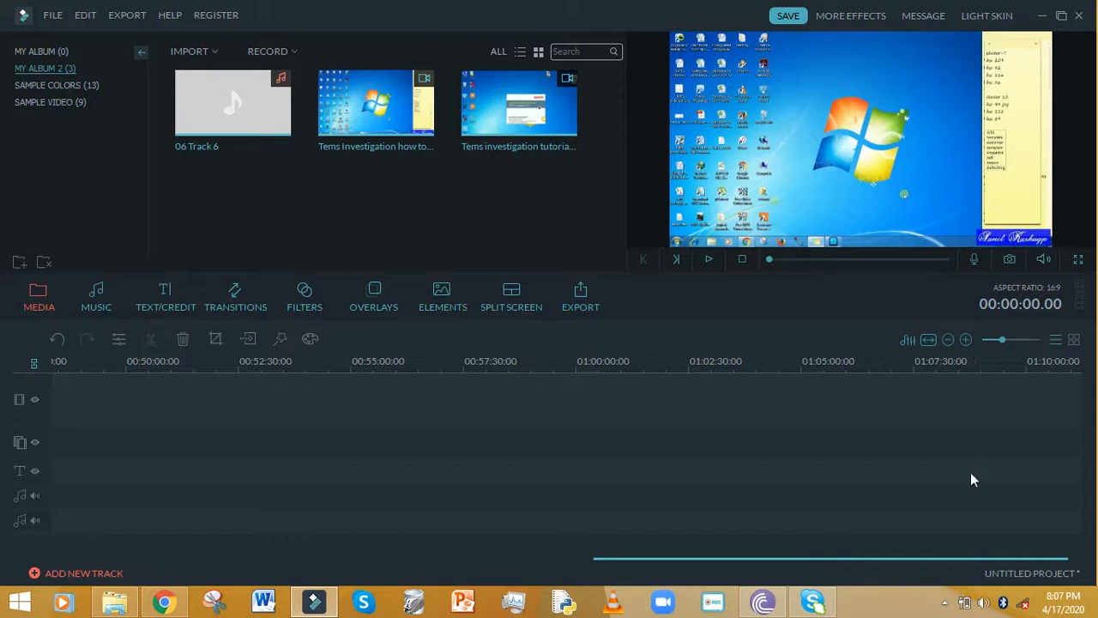
pyautogui.moveTo(864, 564); pyautogui.dragTo(168, 547)
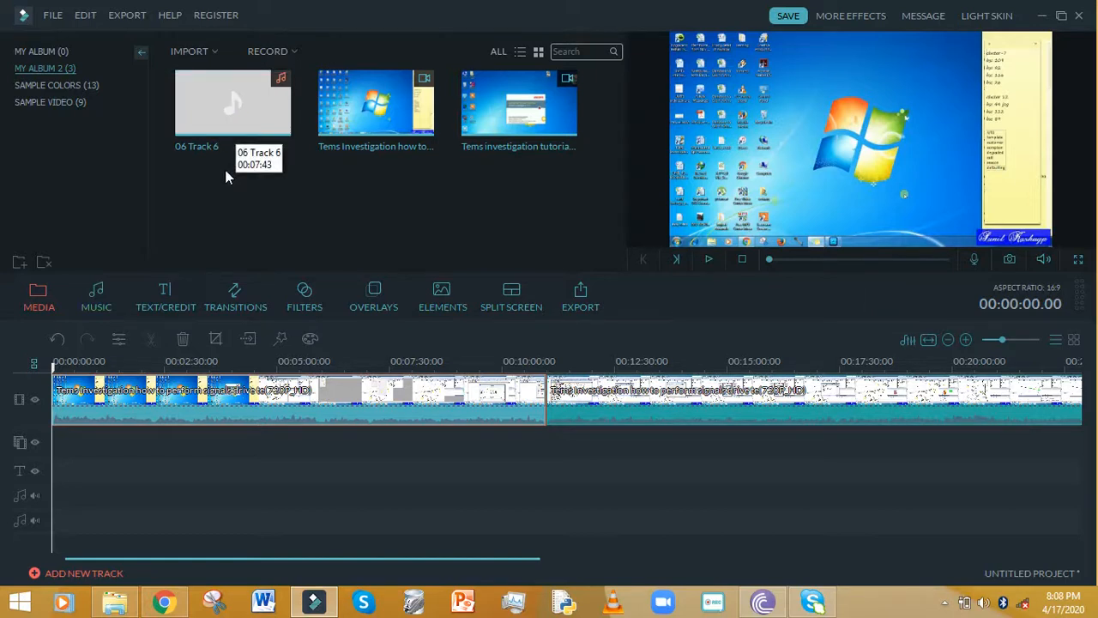
pyautogui.moveTo(218, 123)
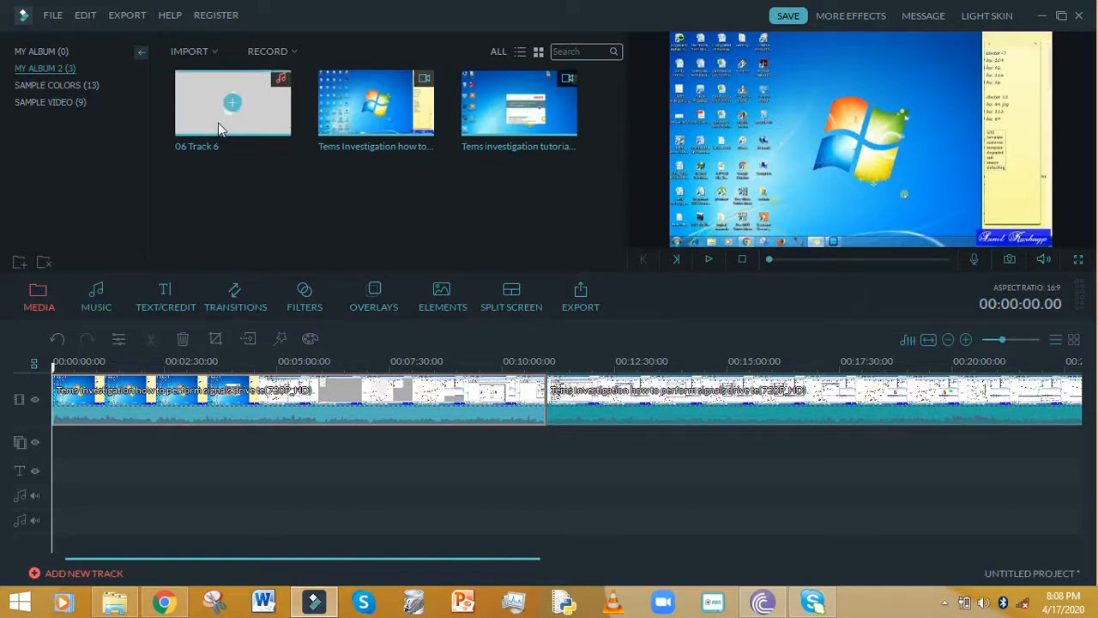
pyautogui.moveTo(209, 114); pyautogui.dragTo(460, 506)
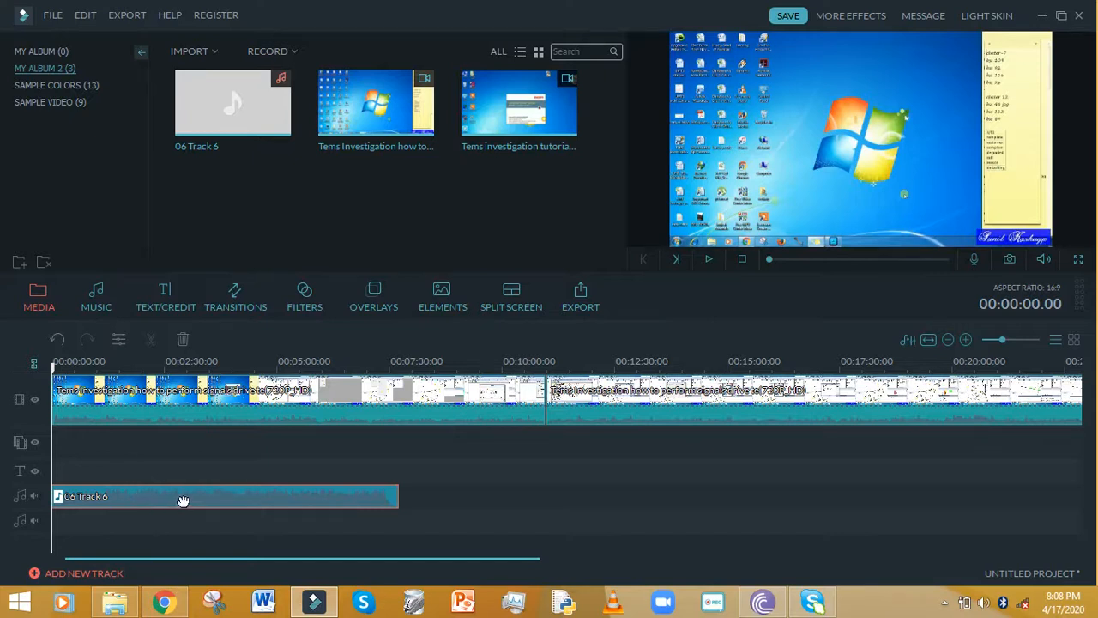
# - Split the 06 Track 6 audio at 00:01:39.16 and try deleting the segment after the split
pyautogui.moveTo(53, 367); pyautogui.dragTo(127, 388)
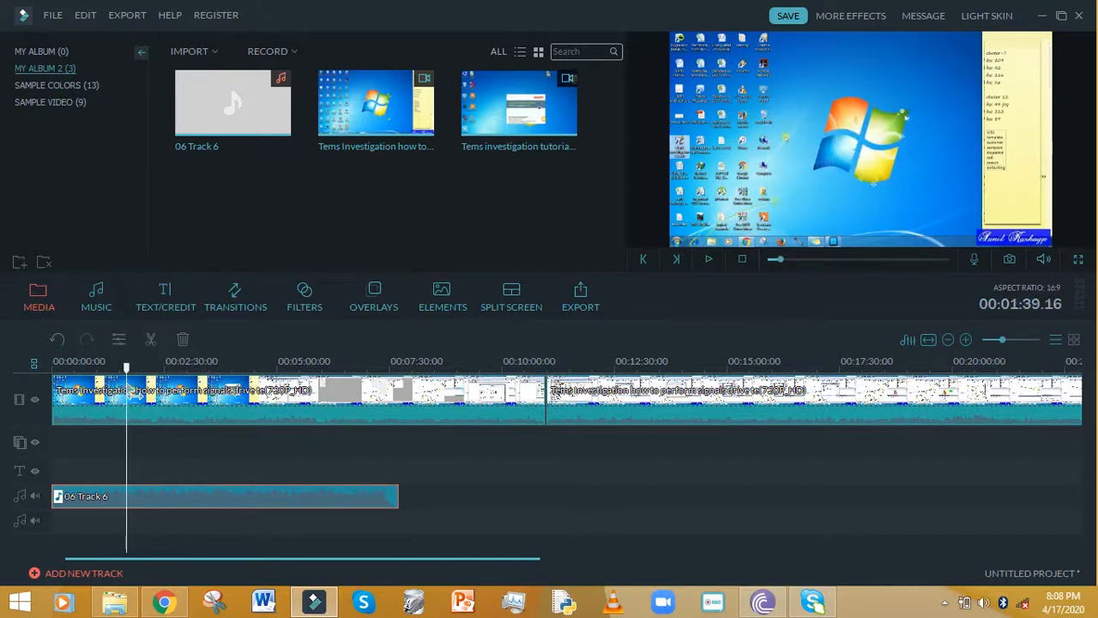
pyautogui.click(149, 344)
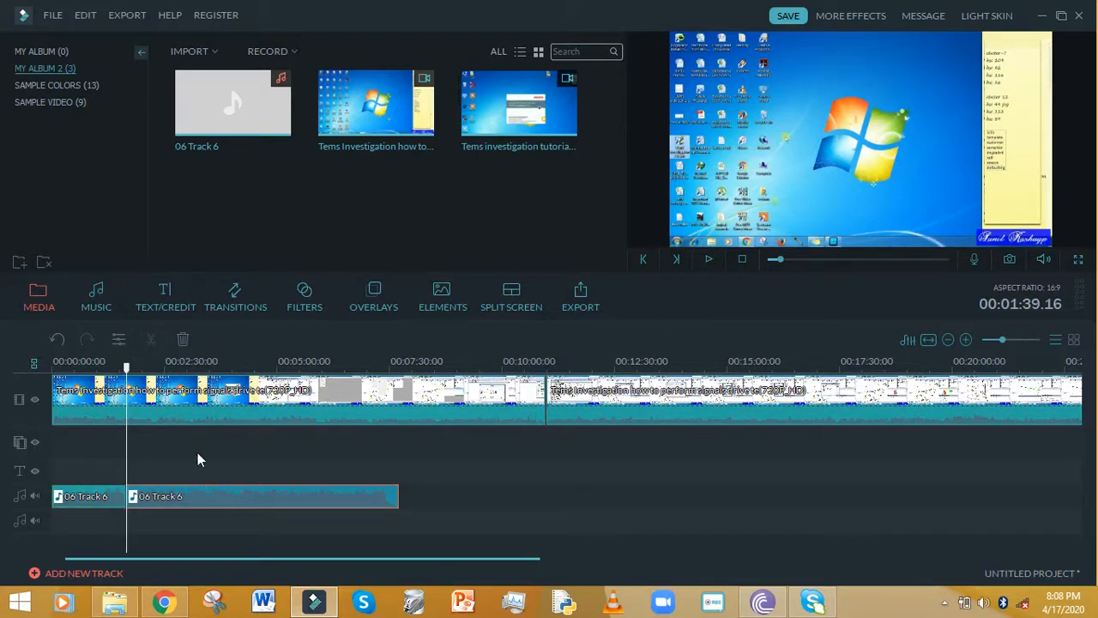
pyautogui.click(186, 343)
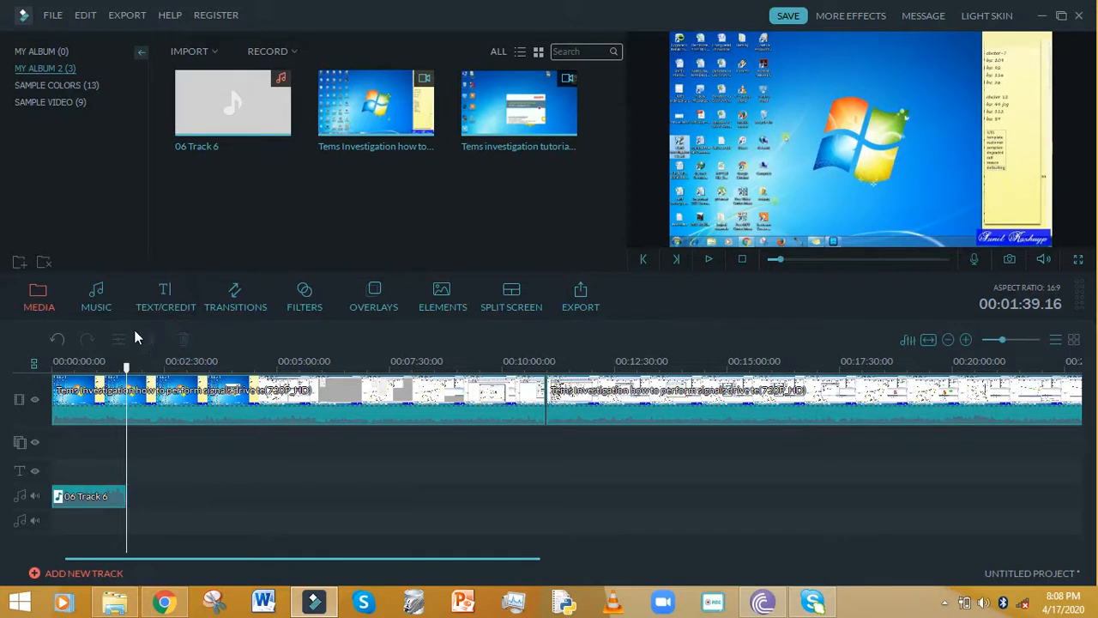
pyautogui.click(58, 336)
# - Delete the first audio segment and move the remaining one to the beginning of its track
pyautogui.click(92, 500)
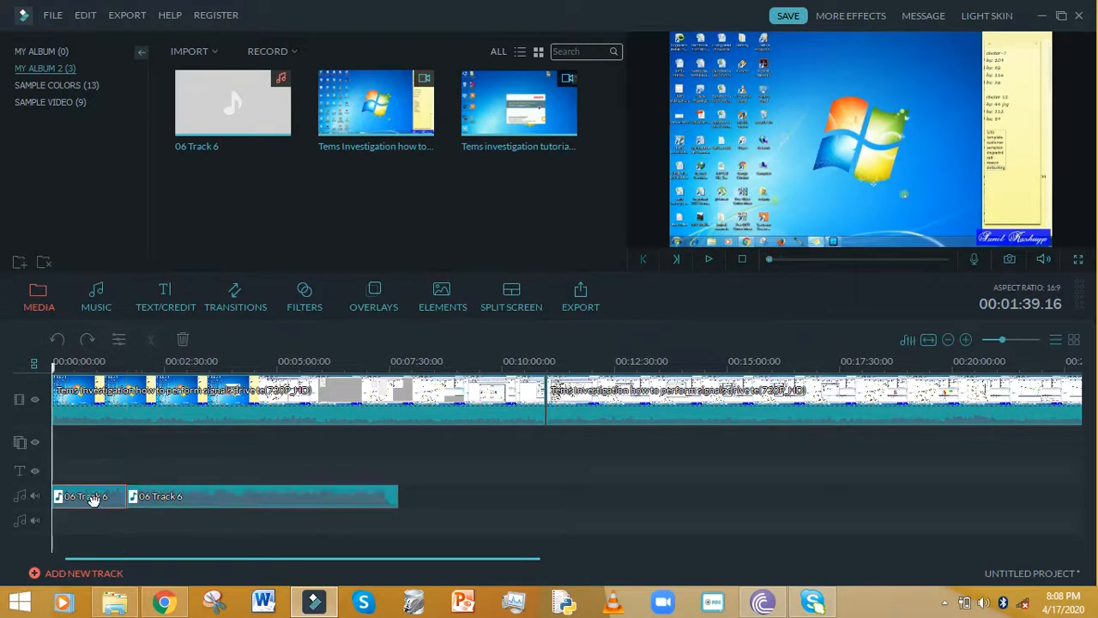
pyautogui.click(184, 343)
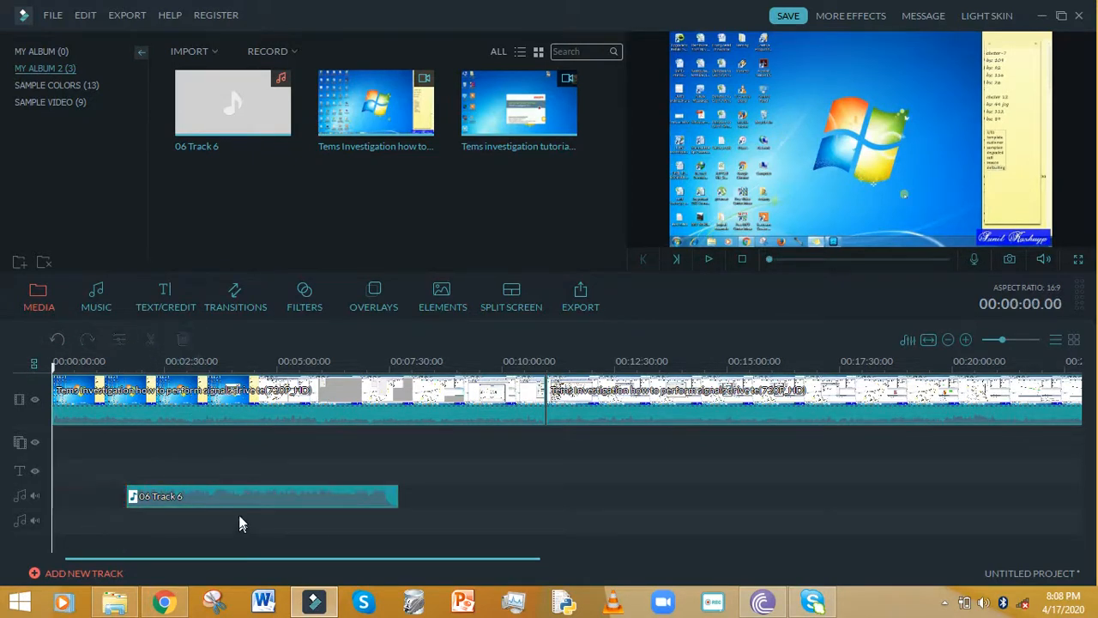
pyautogui.moveTo(239, 499); pyautogui.dragTo(163, 496)
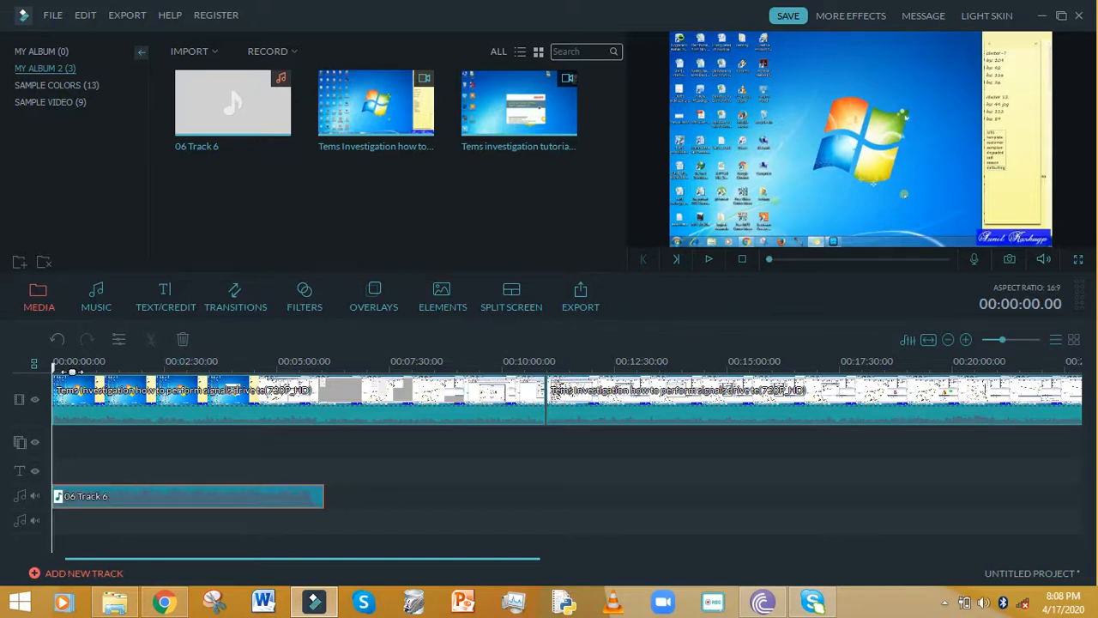
# - Undo the last move of the audio segment and delete that segment from the track
pyautogui.click(58, 340)
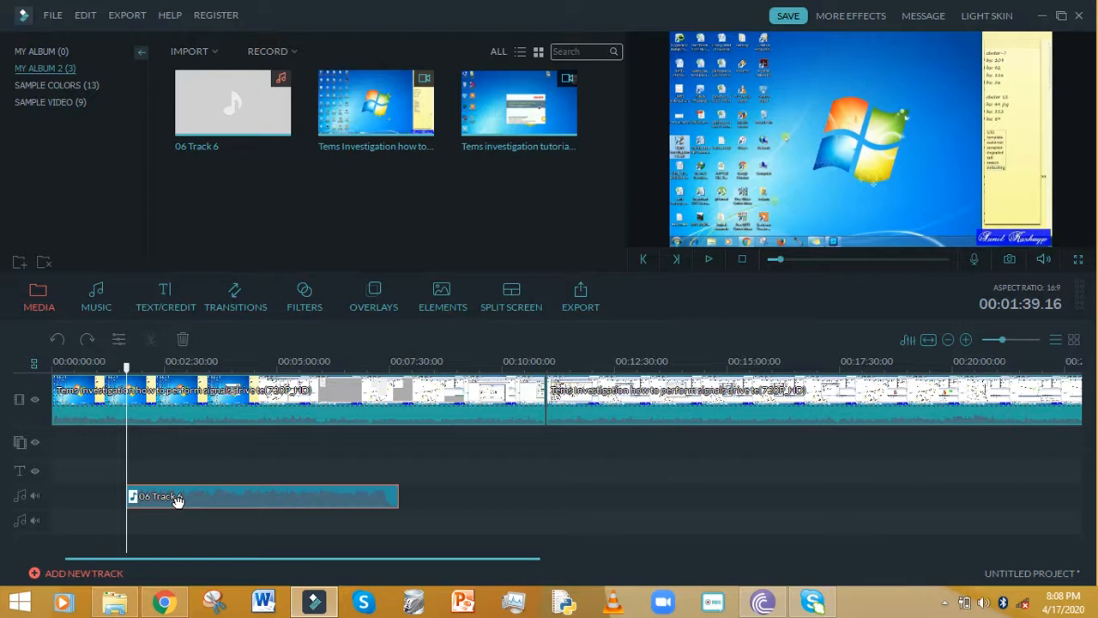
pyautogui.click(181, 341)
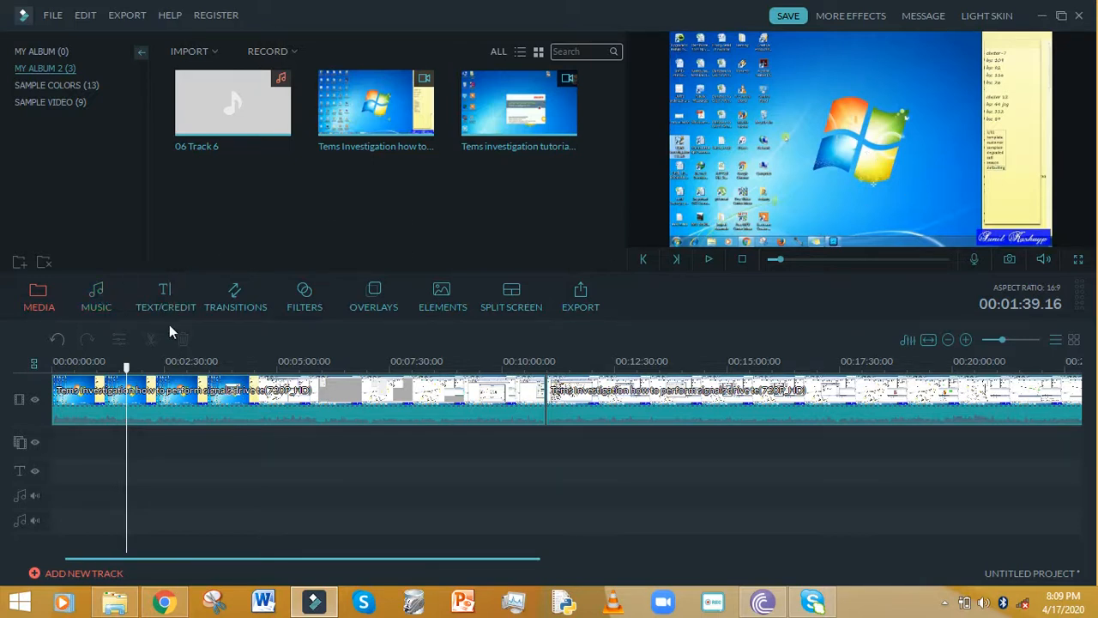
# - Add the Credits 6 title at the start of the text track and extend its end to about 00:01:06
pyautogui.click(164, 295)
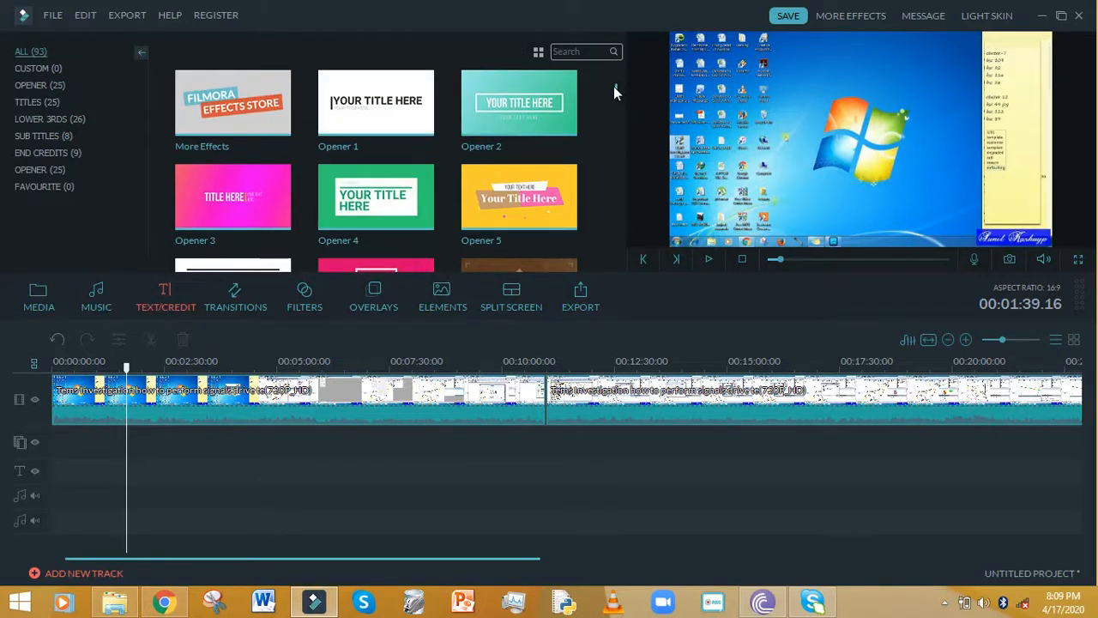
pyautogui.scroll(-3, 620, 101)
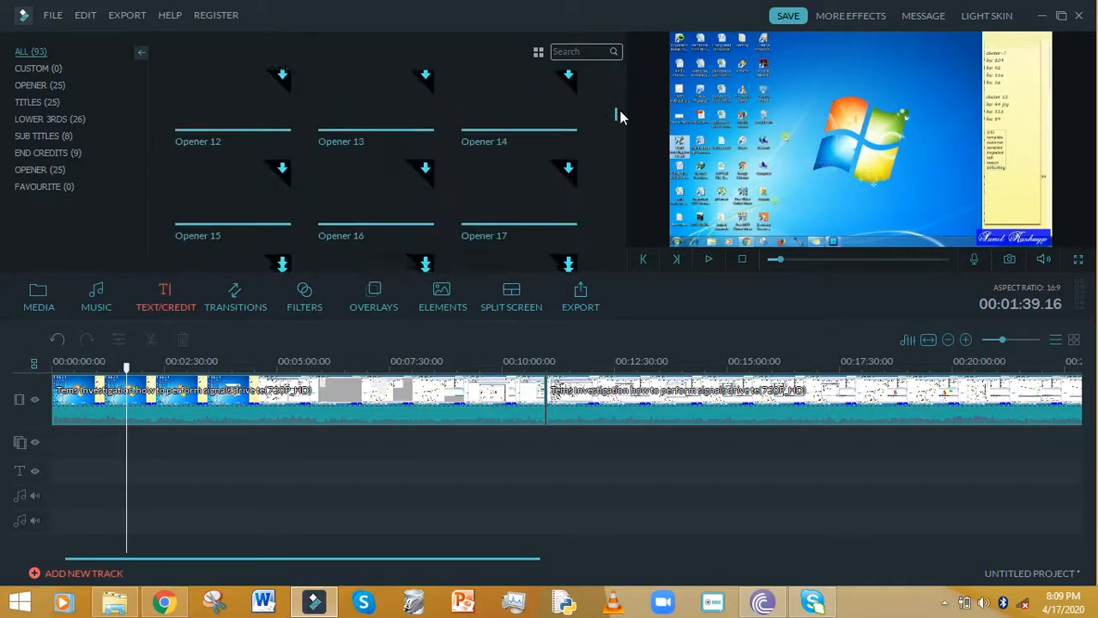
pyautogui.scroll(-2, 620, 120)
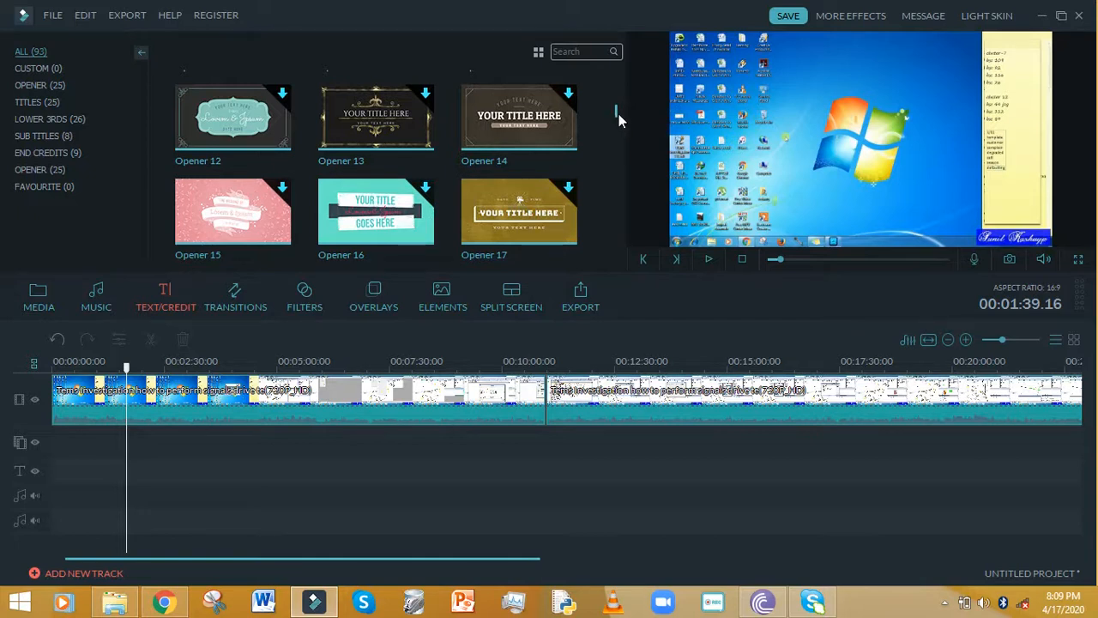
pyautogui.moveTo(617, 111); pyautogui.dragTo(616, 236)
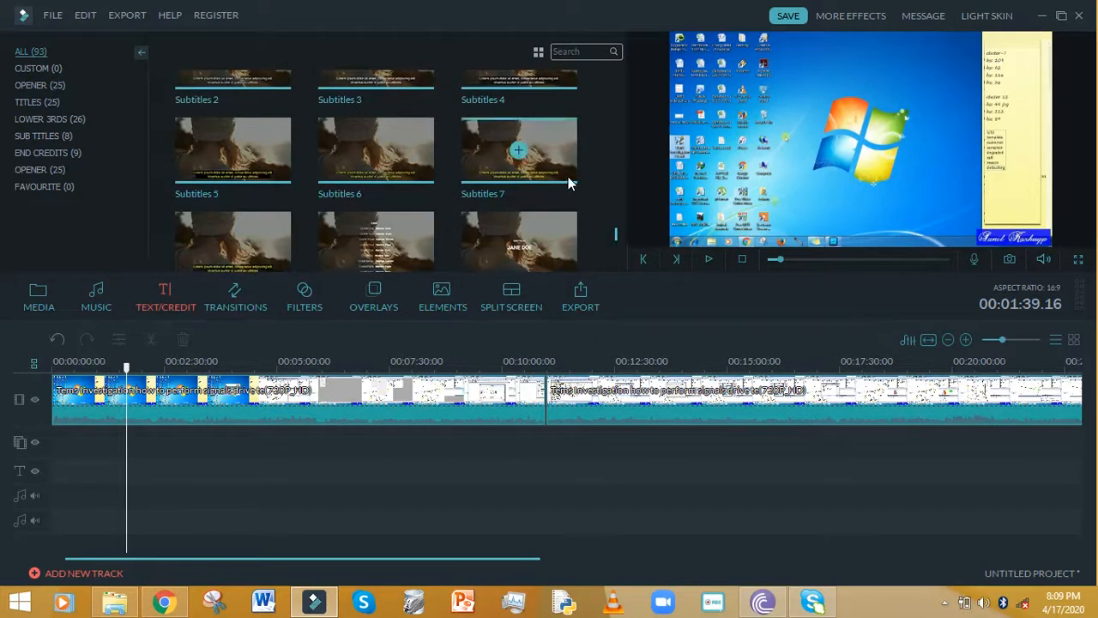
pyautogui.moveTo(618, 239)
pyautogui.mouseDown()
pyautogui.moveTo(620, 260)
pyautogui.moveTo(621, 246)
pyautogui.mouseUp()
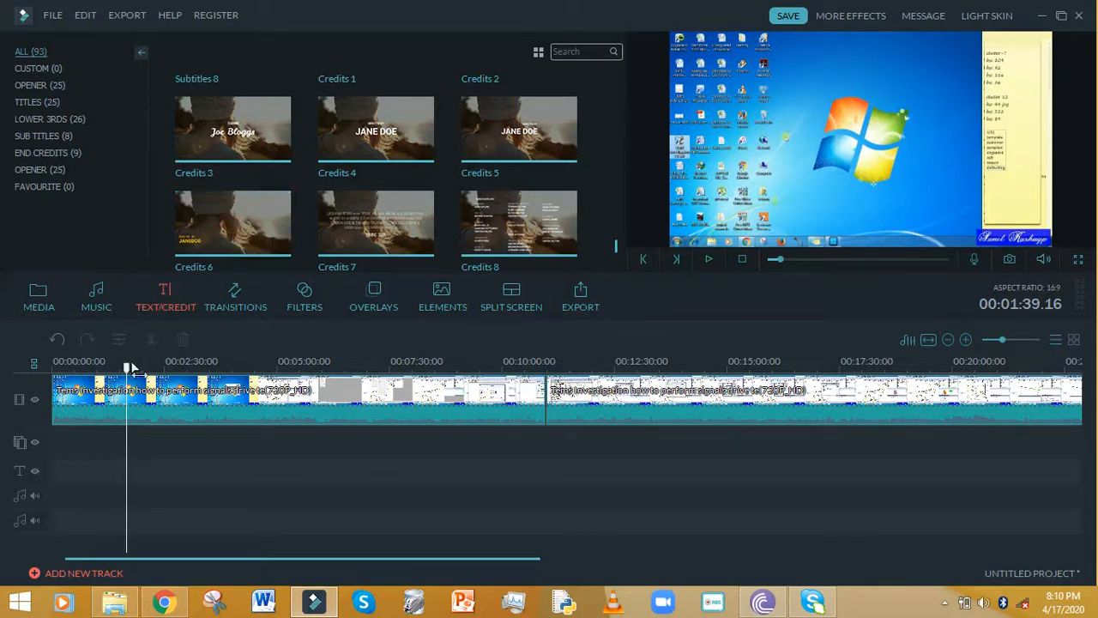
pyautogui.moveTo(127, 369); pyautogui.dragTo(49, 380)
pyautogui.moveTo(201, 248)
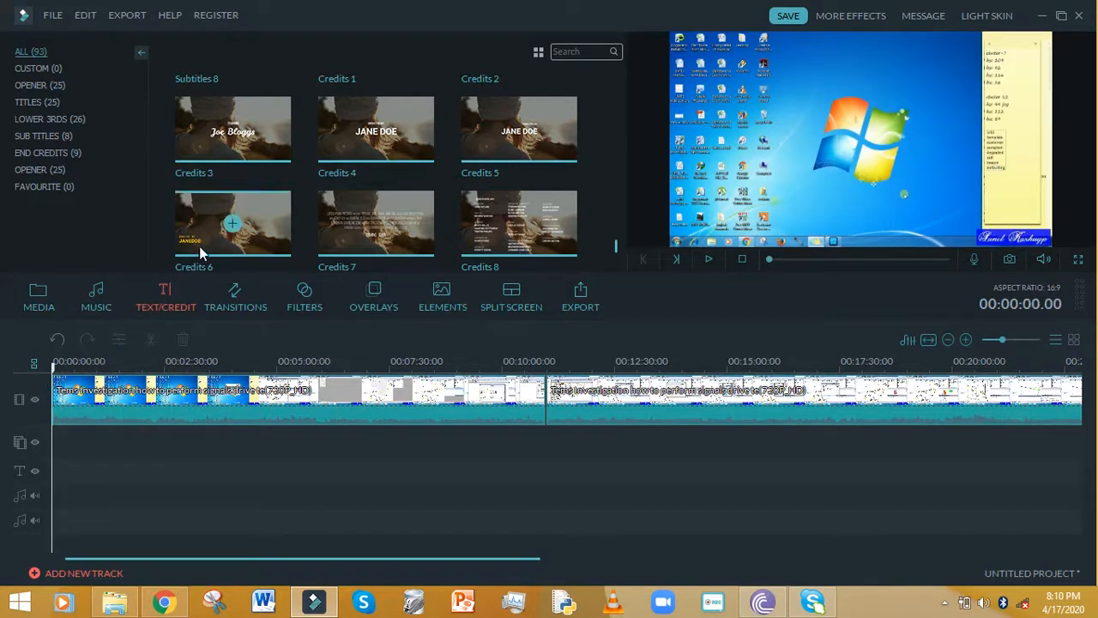
pyautogui.click(233, 227)
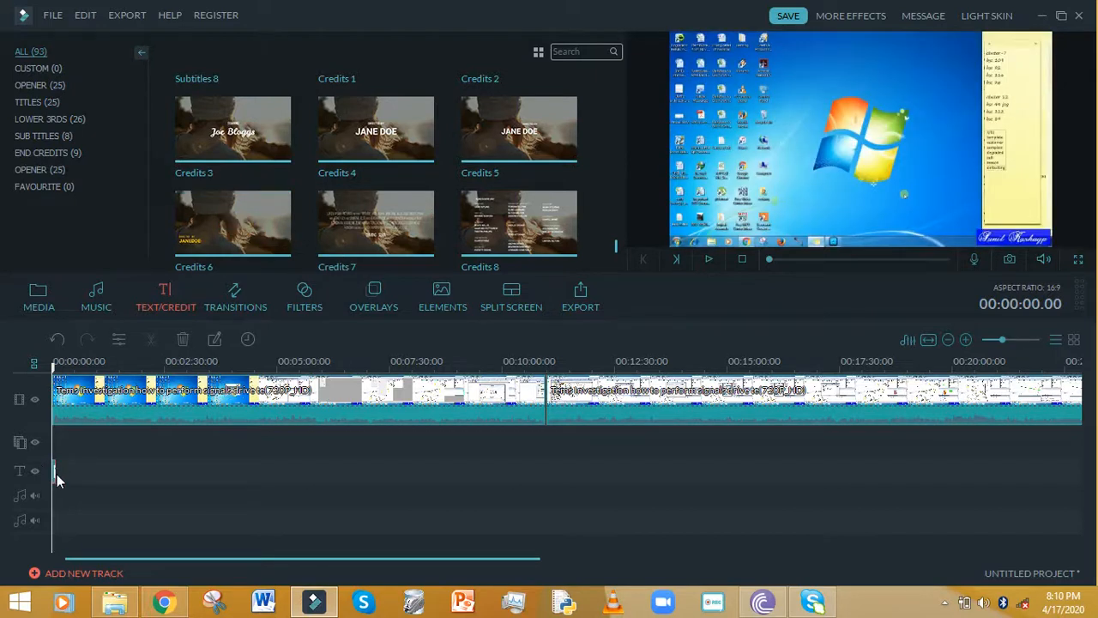
pyautogui.click(1011, 340)
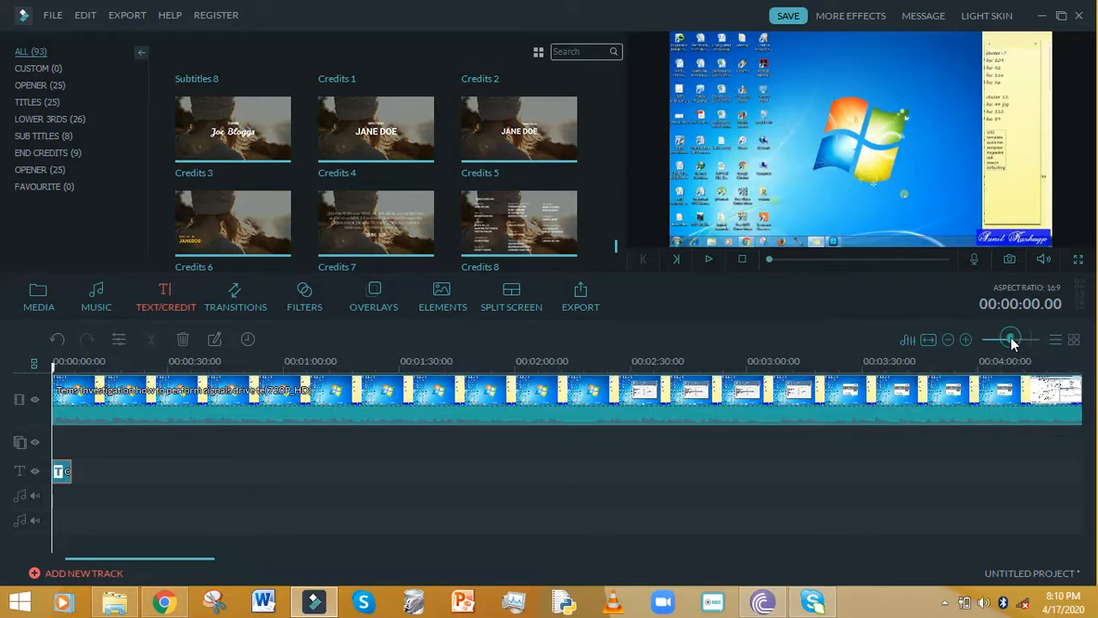
pyautogui.moveTo(73, 471); pyautogui.dragTo(302, 471)
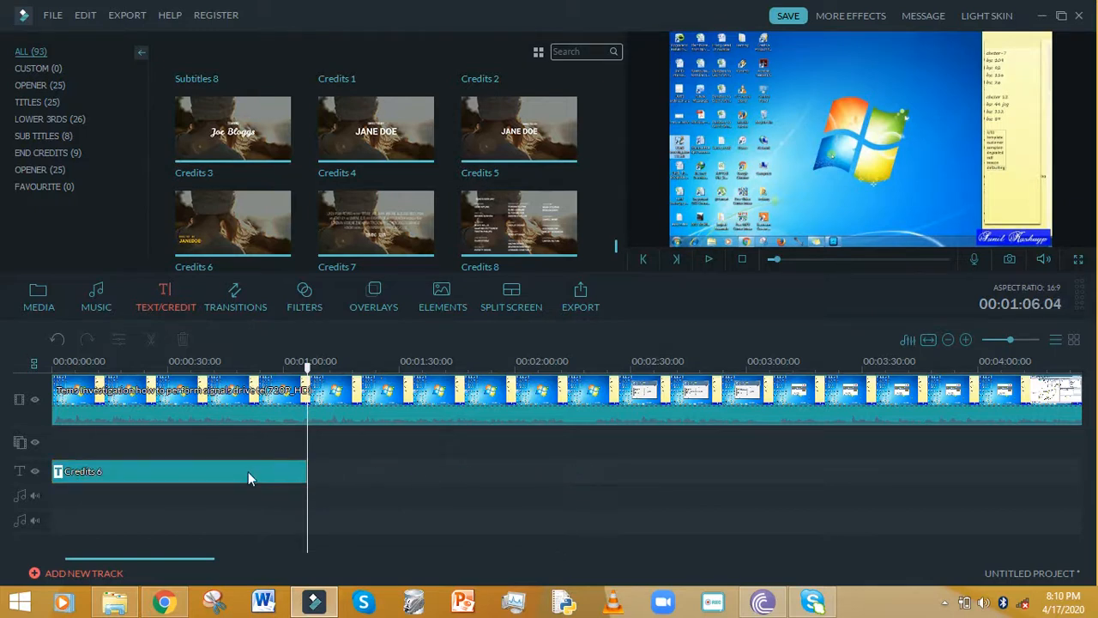
# - Replace the name in the Credits 6 title with the text "abcde"
pyautogui.doubleClick(115, 475)
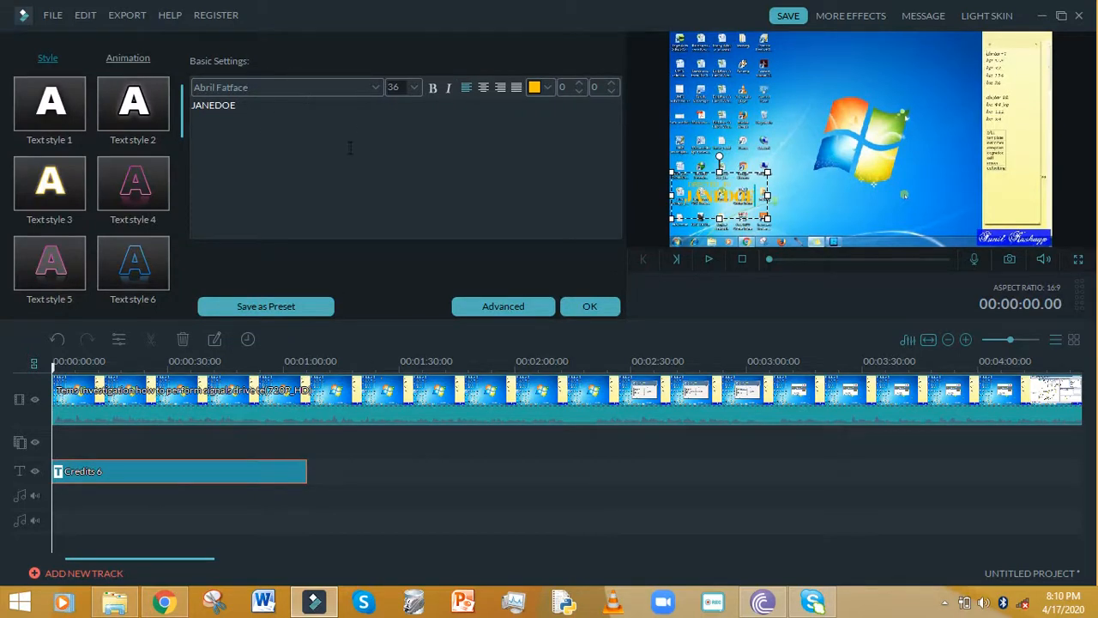
pyautogui.click(241, 107)
pyautogui.press('BackSpace')
pyautogui.press('BackSpace')
pyautogui.press('BackSpace')
pyautogui.press('BackSpace')
pyautogui.press('BackSpace')
pyautogui.press('BackSpace')
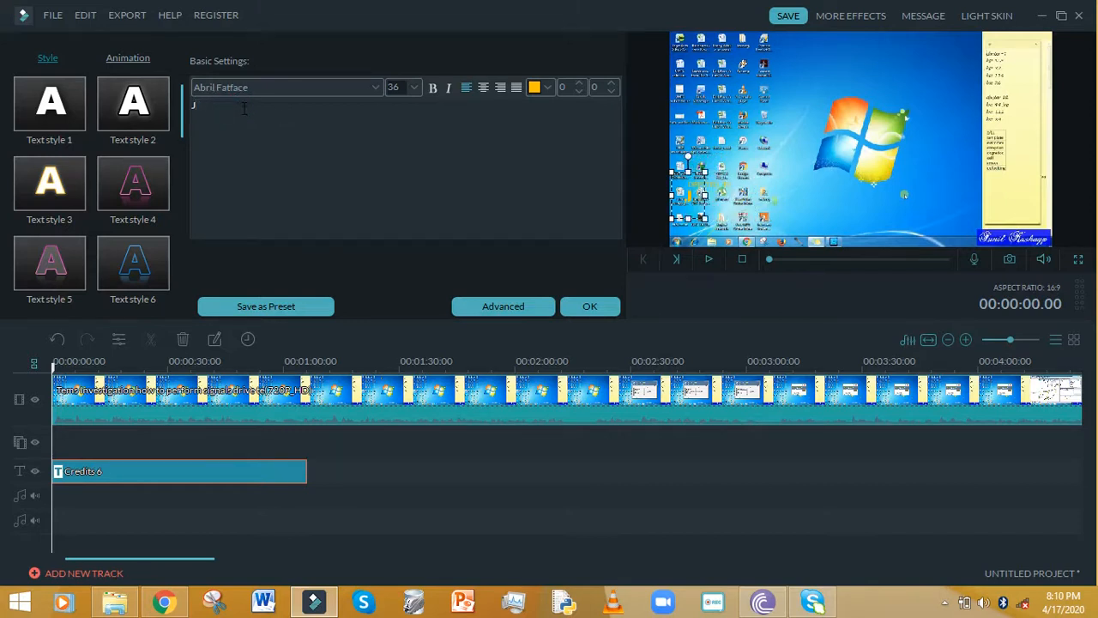
pyautogui.press('BackSpace')
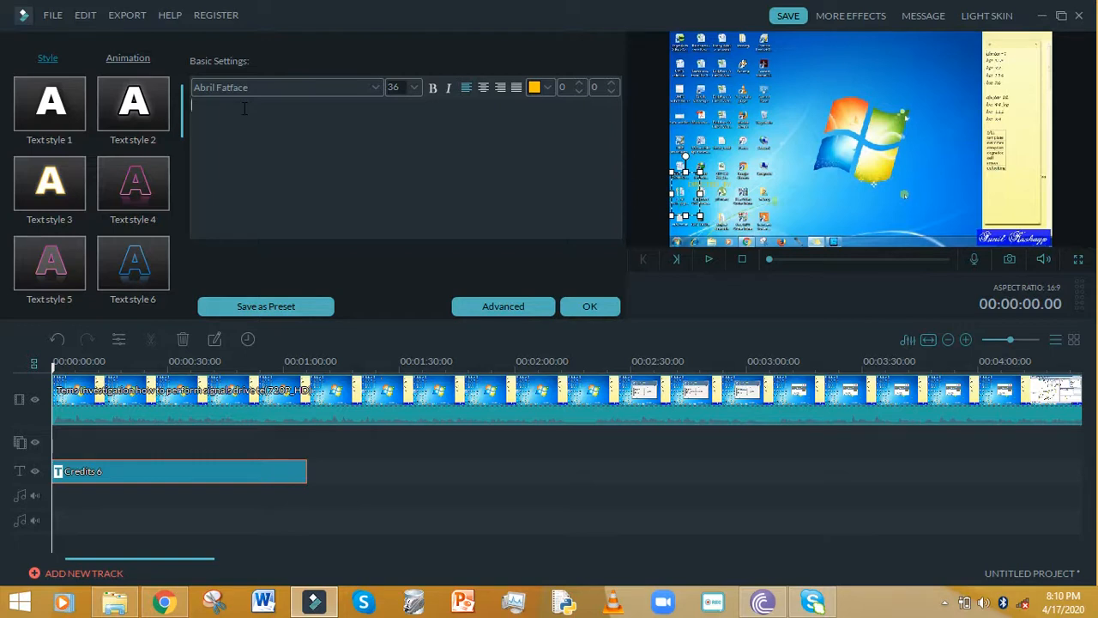
pyautogui.write('ab')
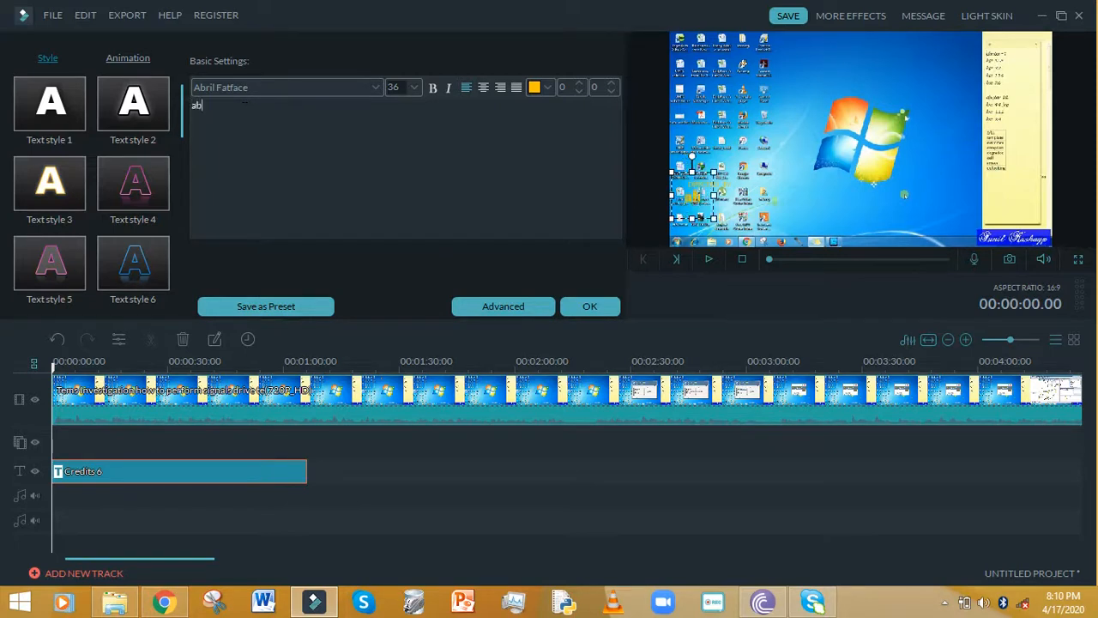
pyautogui.write('cde')
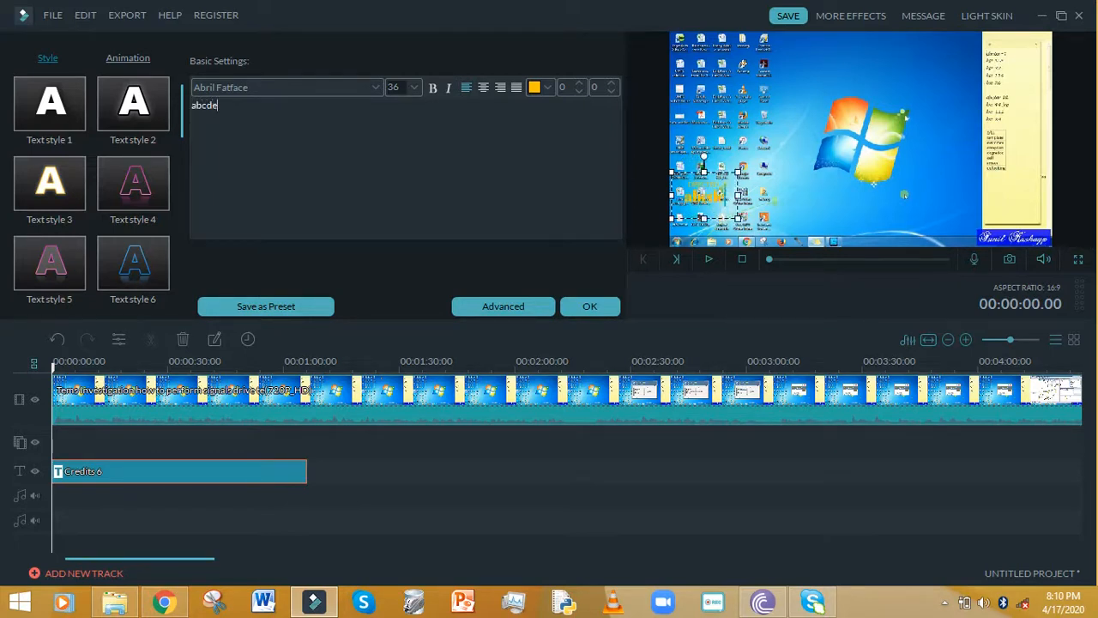
# - Set the title's font size to 62 and move the text horizontally to the lower middle of the video frame
pyautogui.click(413, 87)
pyautogui.click(403, 163)
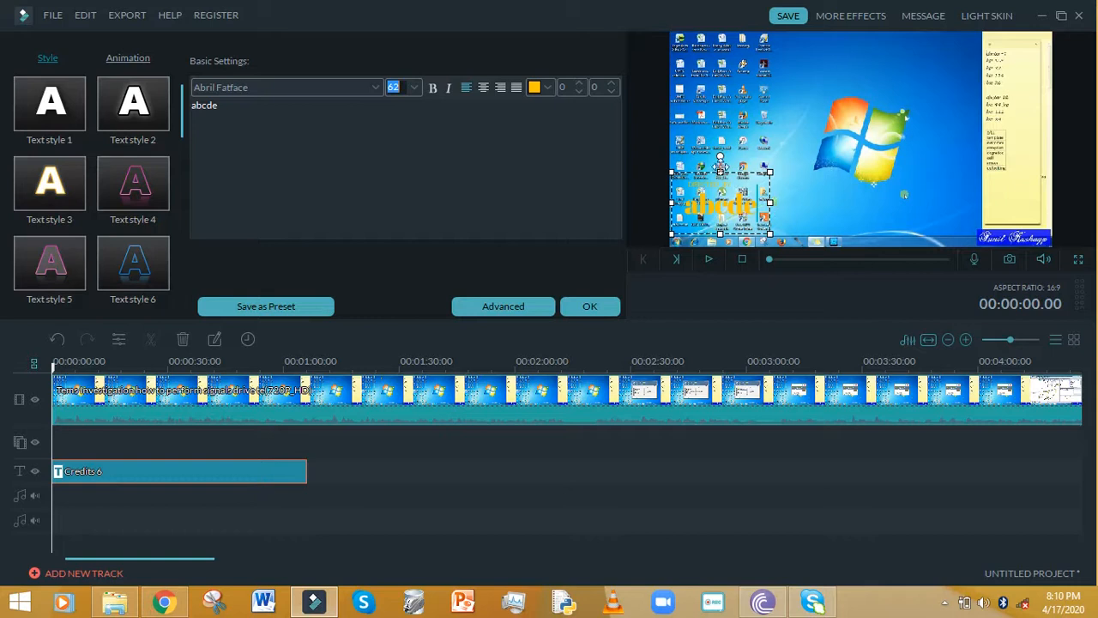
pyautogui.moveTo(714, 169); pyautogui.dragTo(839, 166)
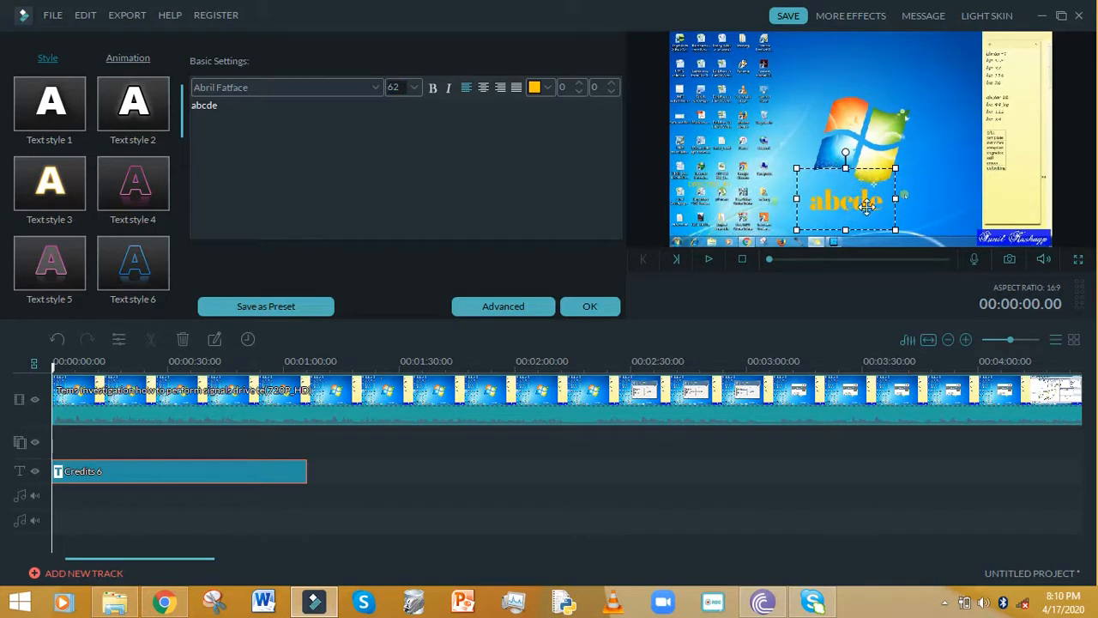
# - Change the title's font to Adobe Gothic Std B and make the text italic
pyautogui.click(376, 87)
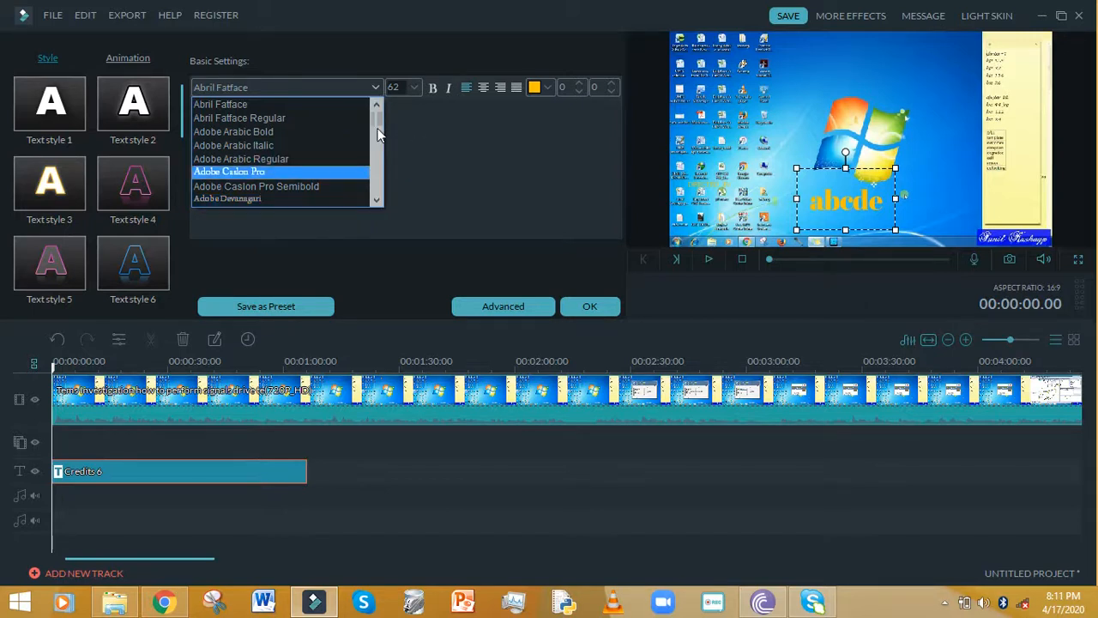
pyautogui.click(377, 204)
pyautogui.click(377, 203)
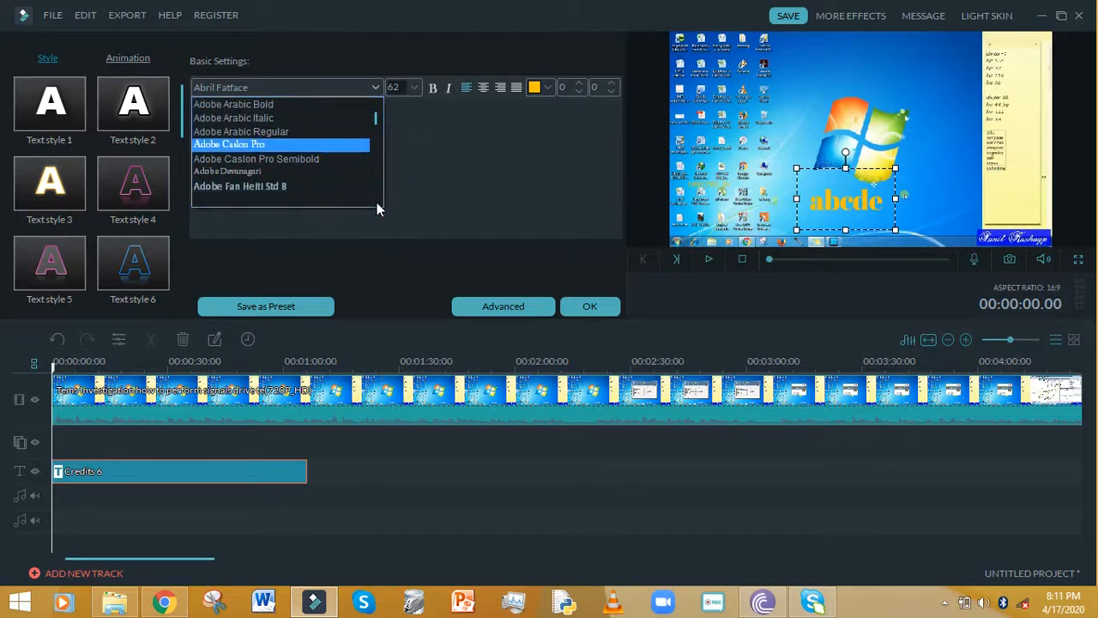
pyautogui.click(378, 203)
pyautogui.click(378, 204)
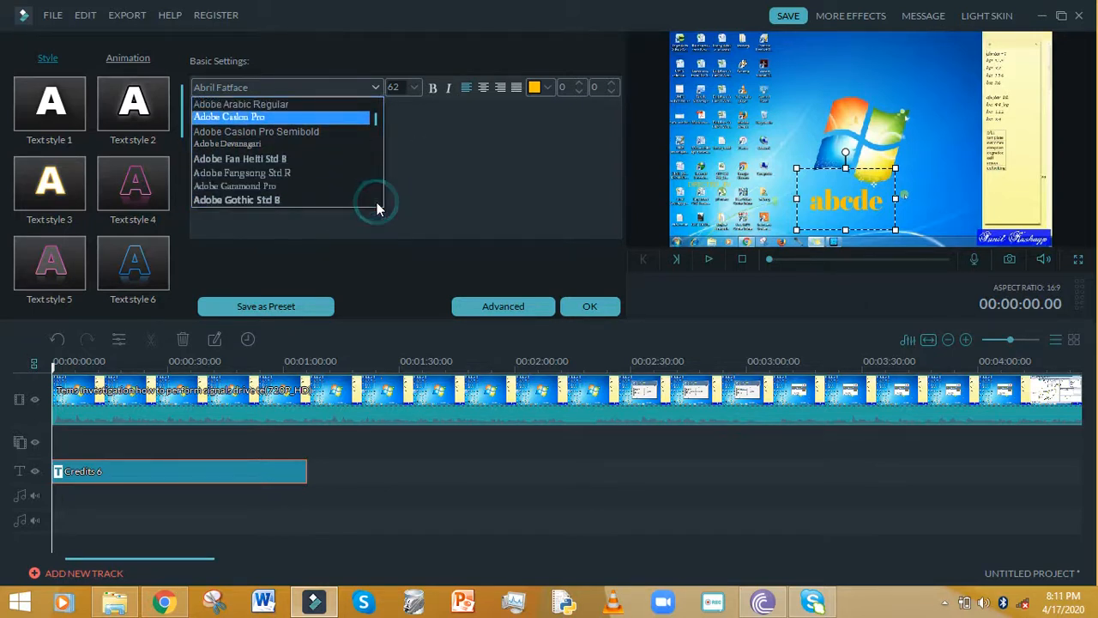
pyautogui.click(292, 203)
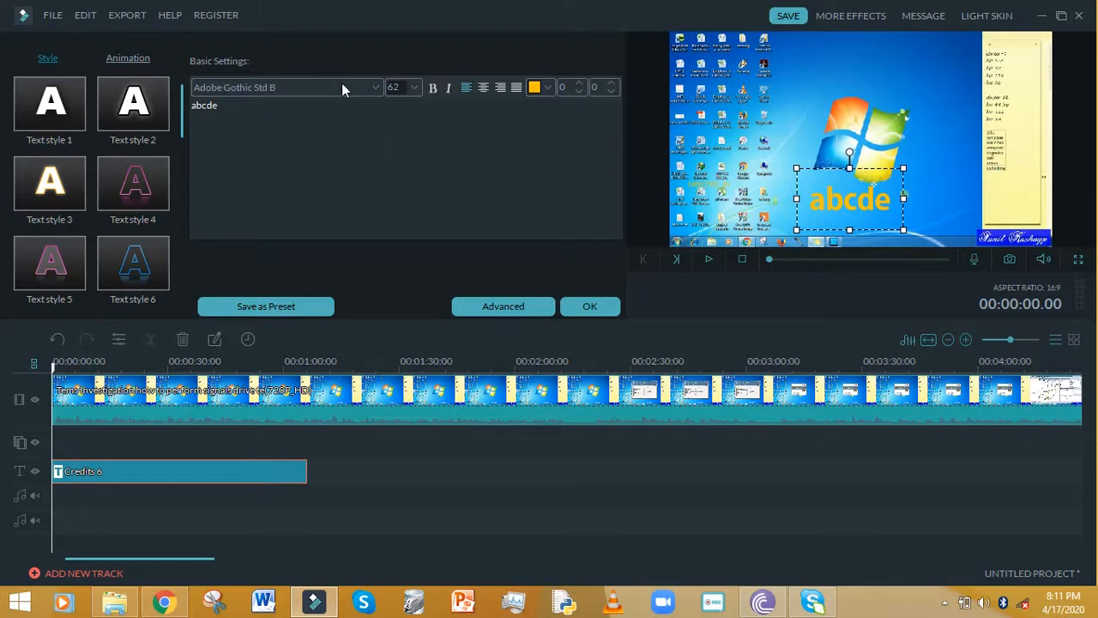
pyautogui.click(451, 88)
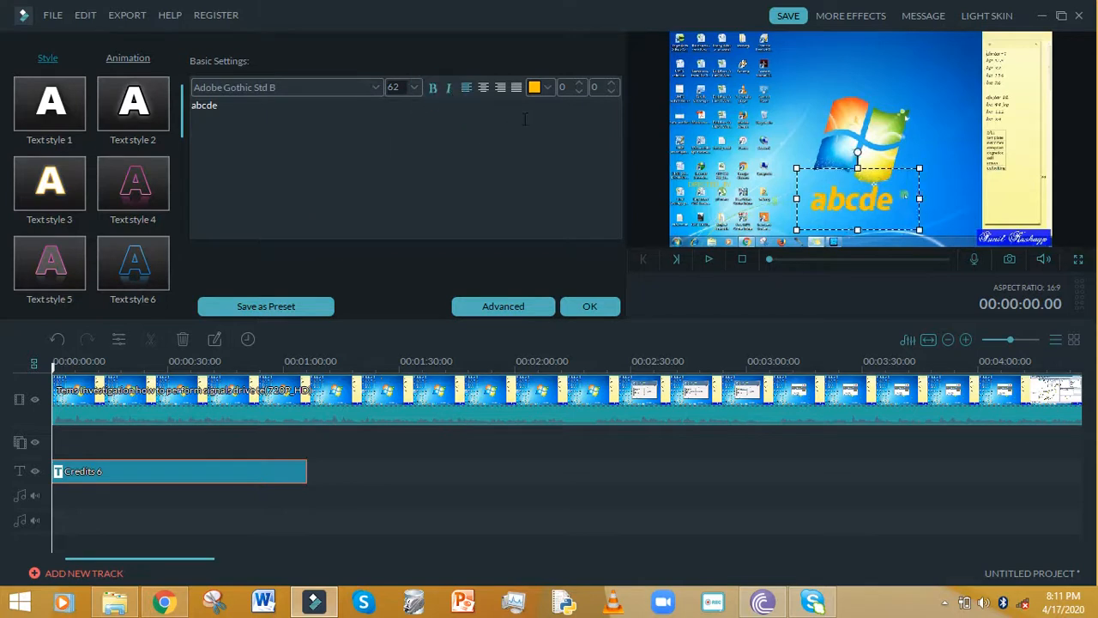
# - Colour the title text light purple, then stretch it taller over the Windows logo and accept the title edits
pyautogui.click(547, 89)
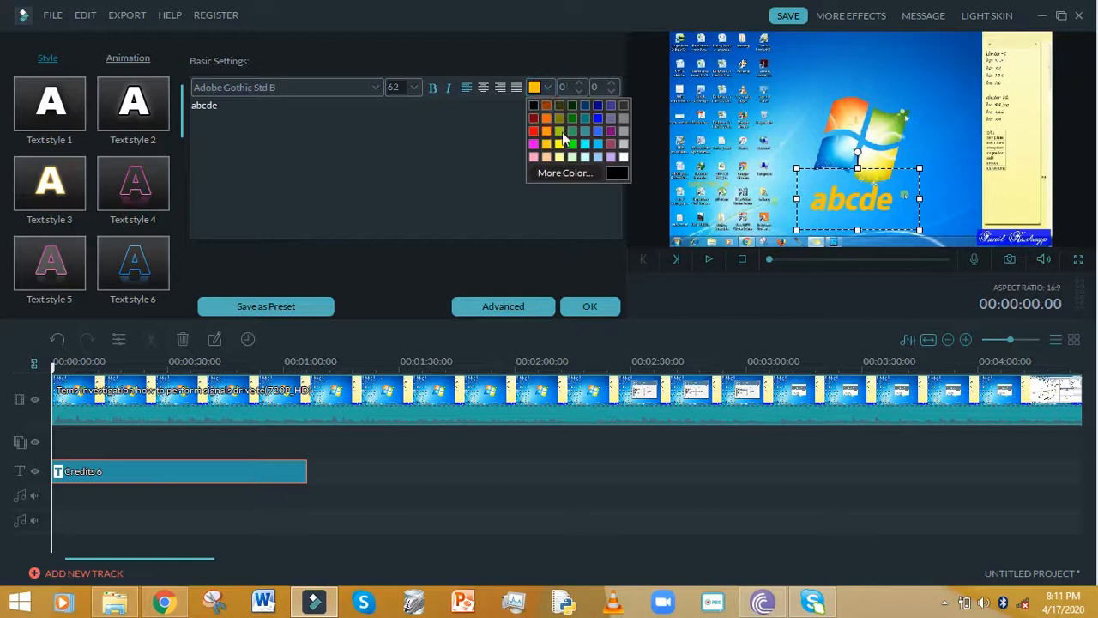
pyautogui.click(609, 158)
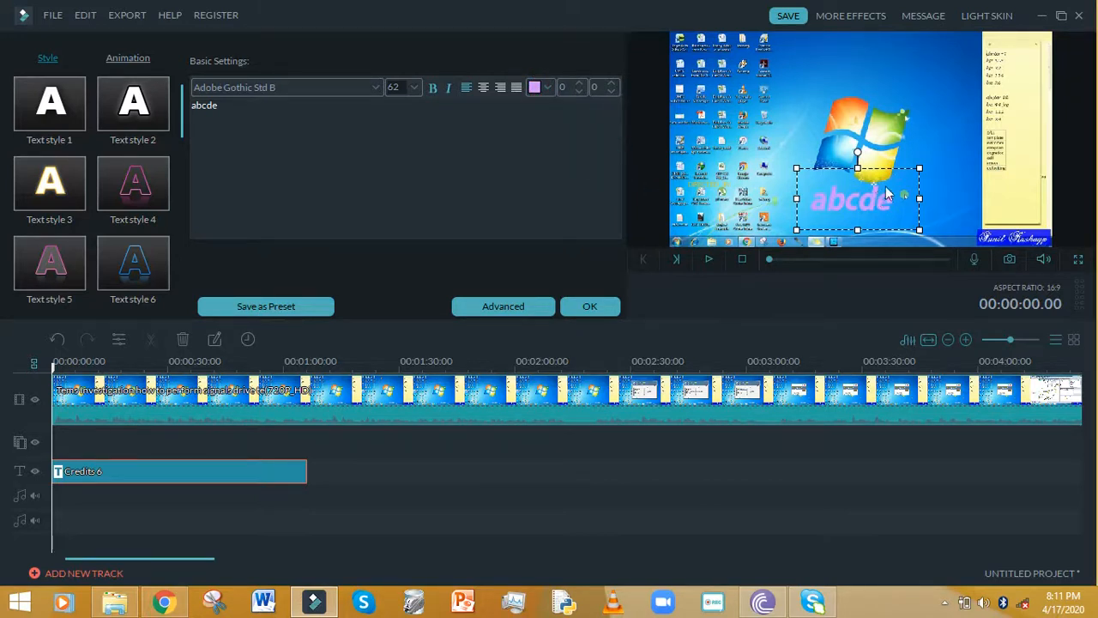
pyautogui.moveTo(858, 169); pyautogui.dragTo(858, 83)
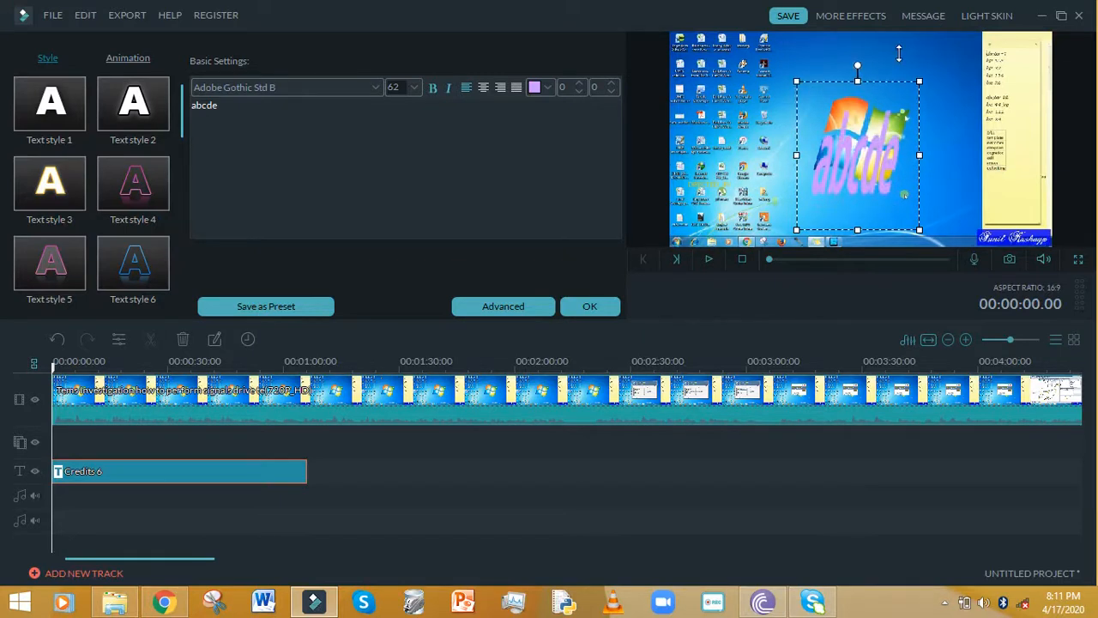
pyautogui.moveTo(887, 126); pyautogui.dragTo(848, 77)
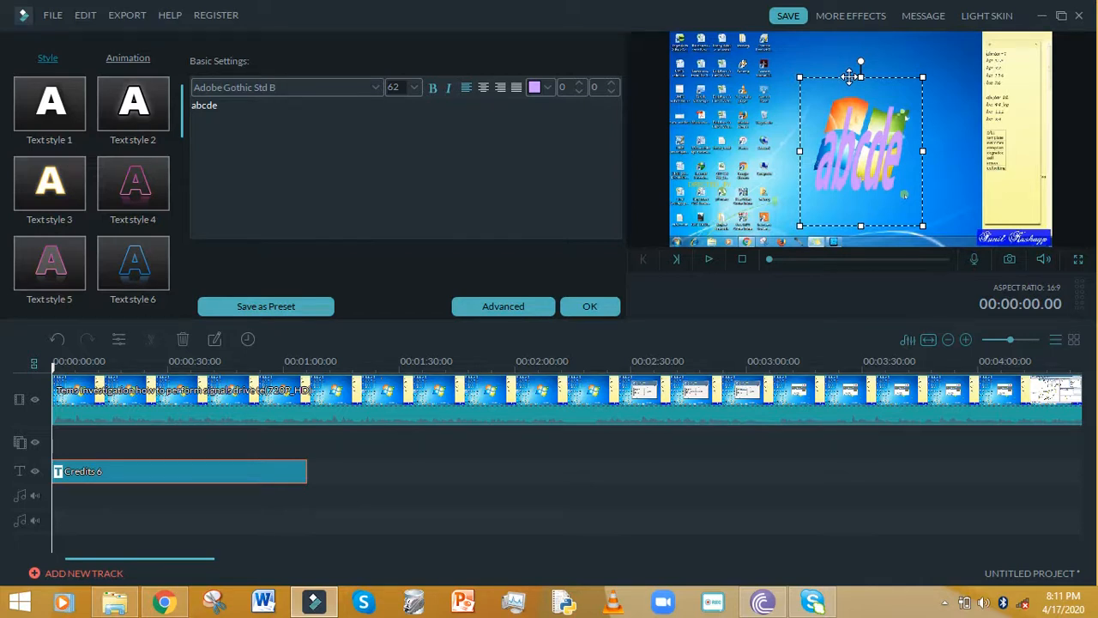
pyautogui.click(582, 310)
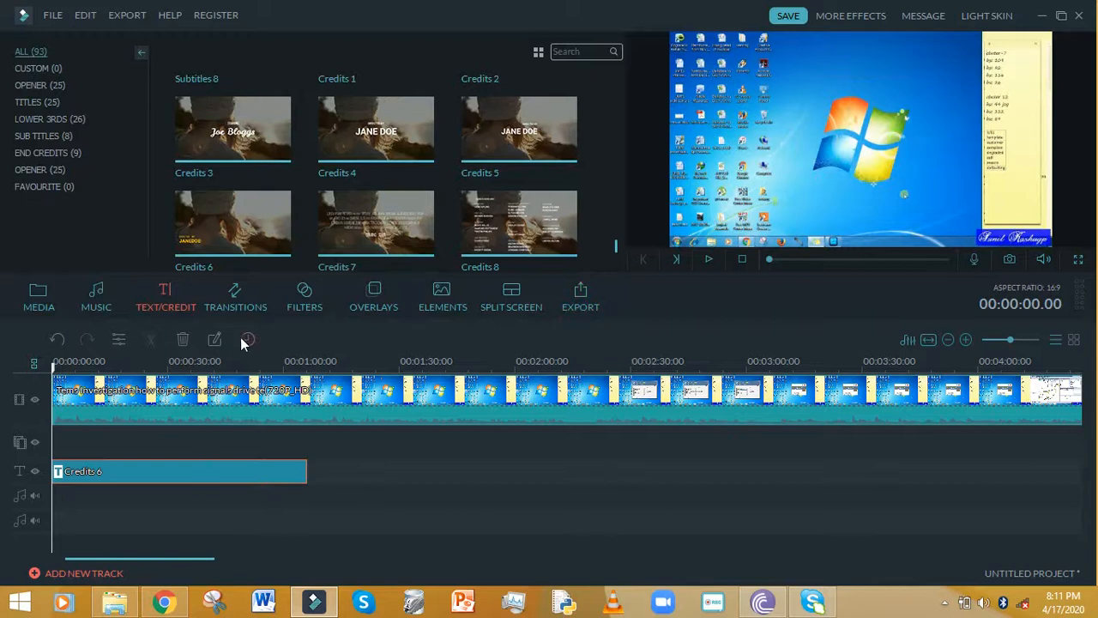
# - Play the opening of the video to check how the title looks over it
pyautogui.click(705, 259)
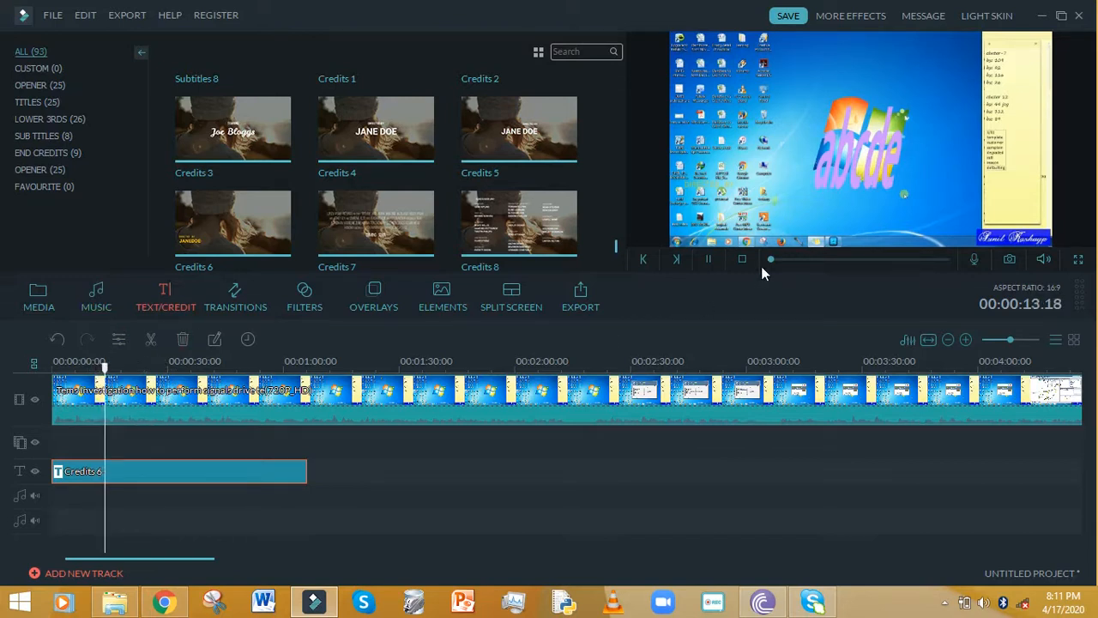
pyautogui.click(710, 259)
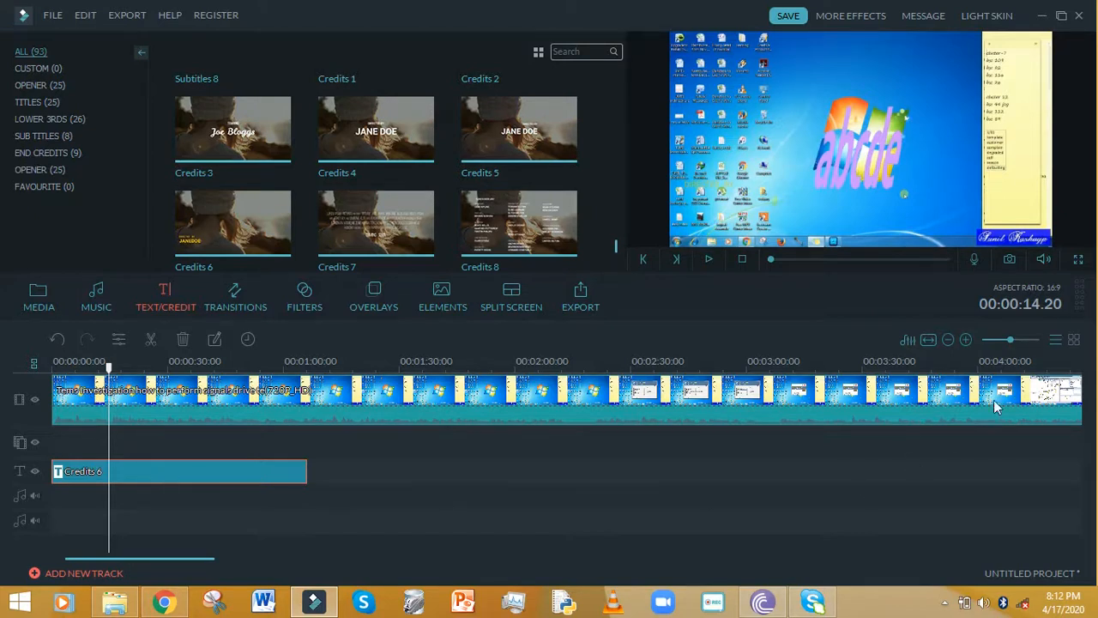
# - Copy the Credits 6 title and paste it on the text track at about 00:05:55
pyautogui.click(1000, 341)
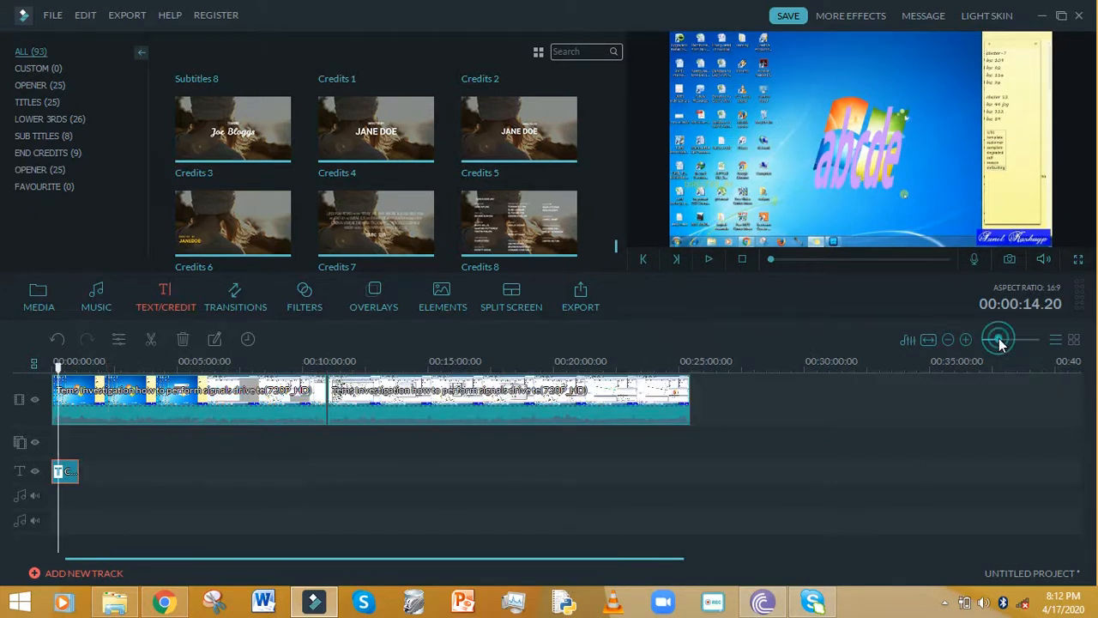
pyautogui.rightClick(73, 473)
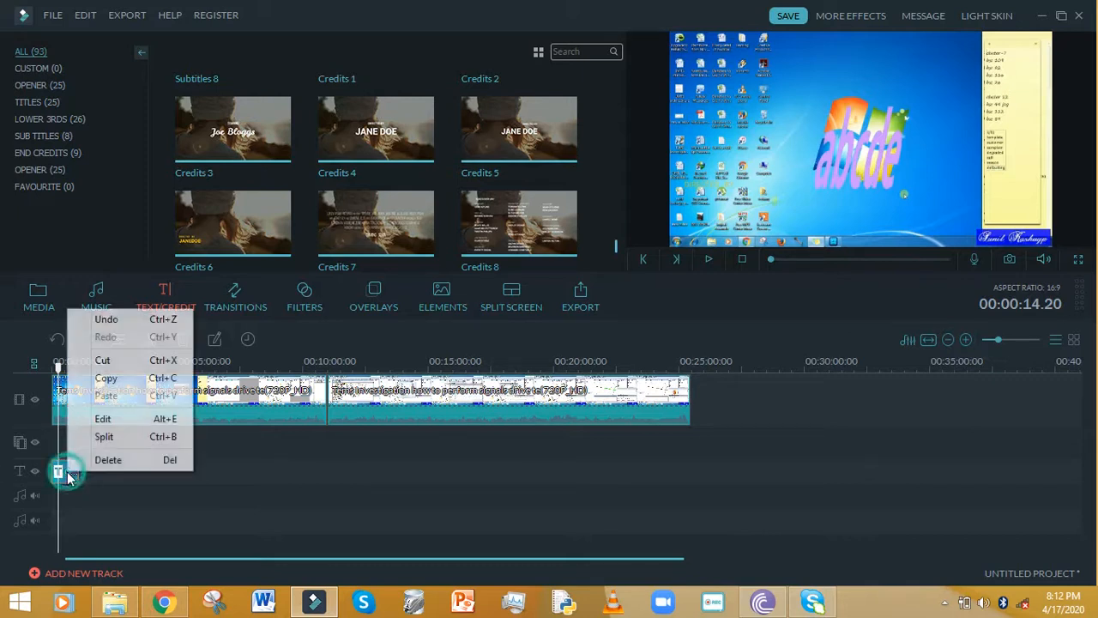
pyautogui.click(129, 375)
pyautogui.moveTo(58, 366); pyautogui.dragTo(200, 365)
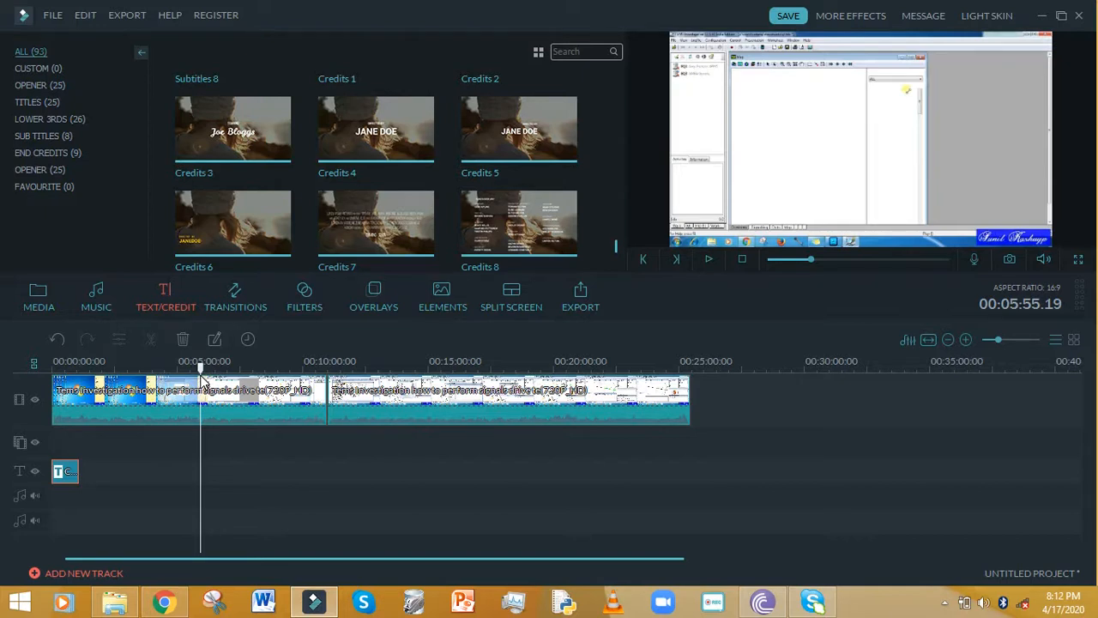
pyautogui.rightClick(212, 469)
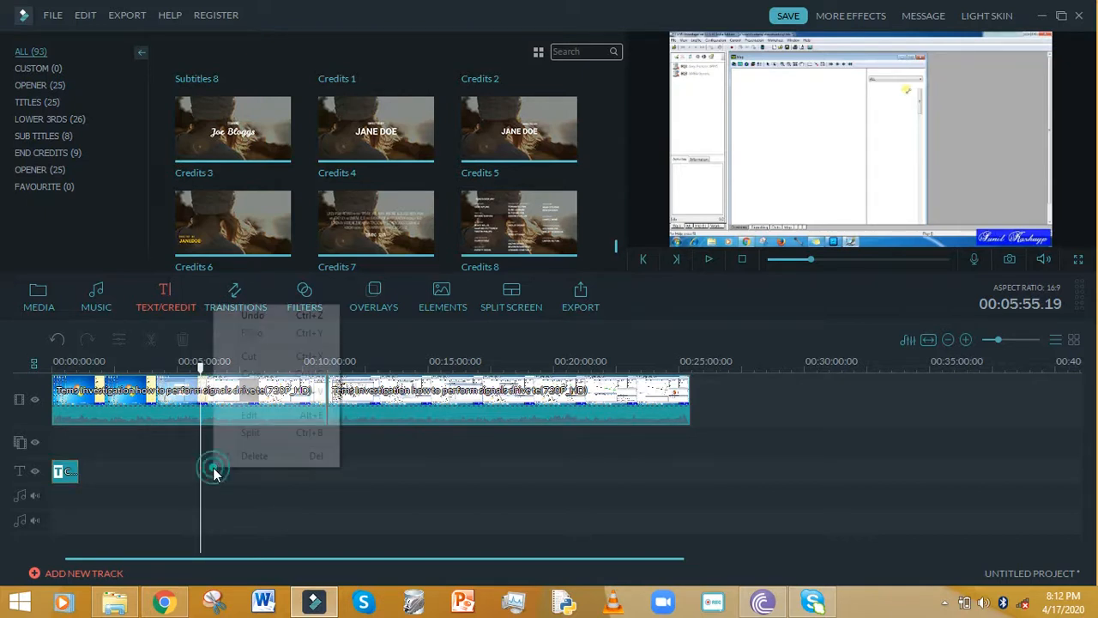
pyautogui.click(252, 392)
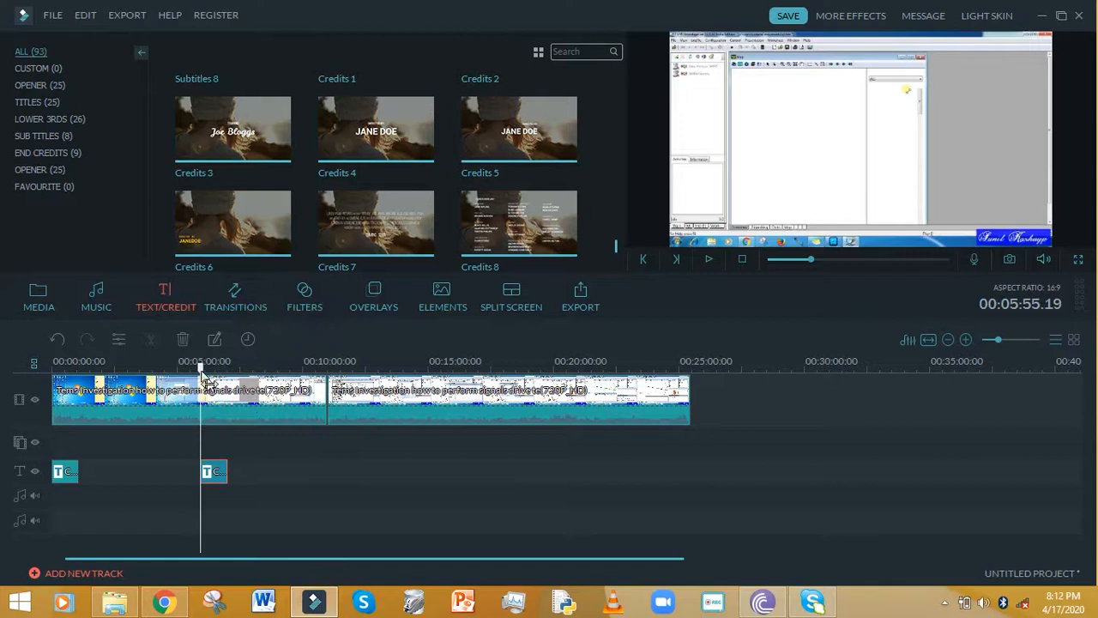
# - Paste two more copies of the title on the text track at about 00:12:18 and 00:18:58
pyautogui.moveTo(359, 388); pyautogui.dragTo(370, 422)
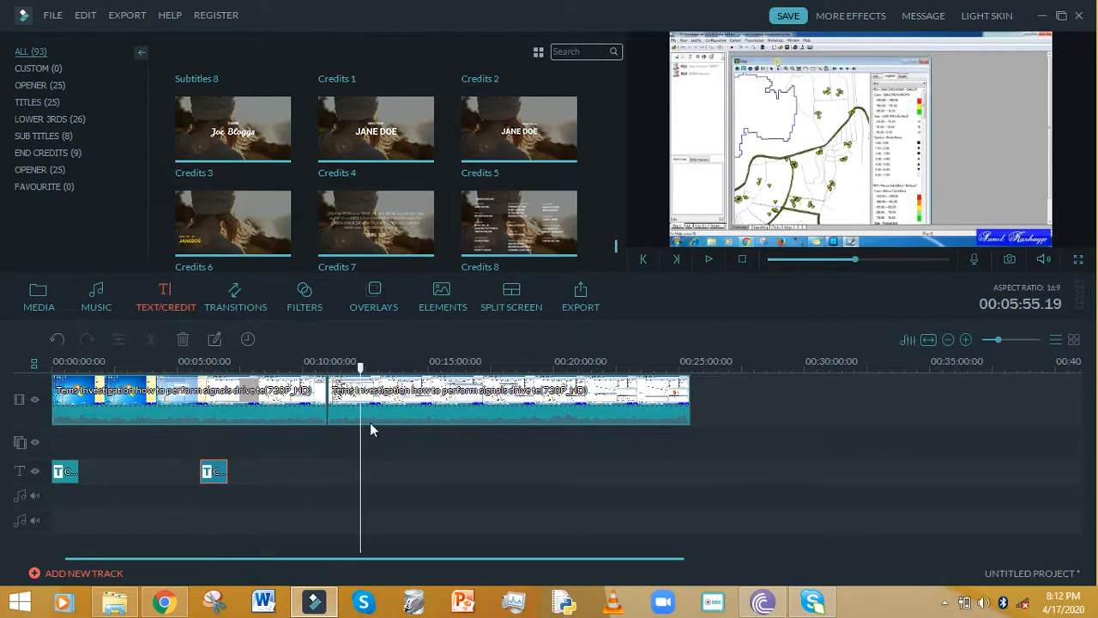
pyautogui.rightClick(384, 476)
pyautogui.click(422, 389)
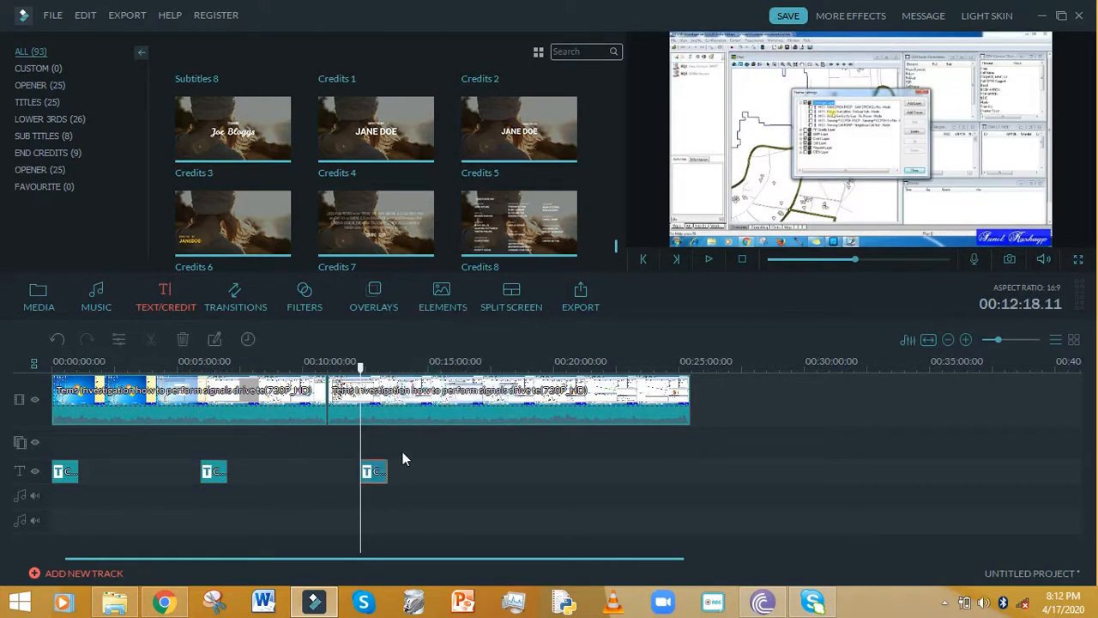
pyautogui.moveTo(362, 367); pyautogui.dragTo(527, 367)
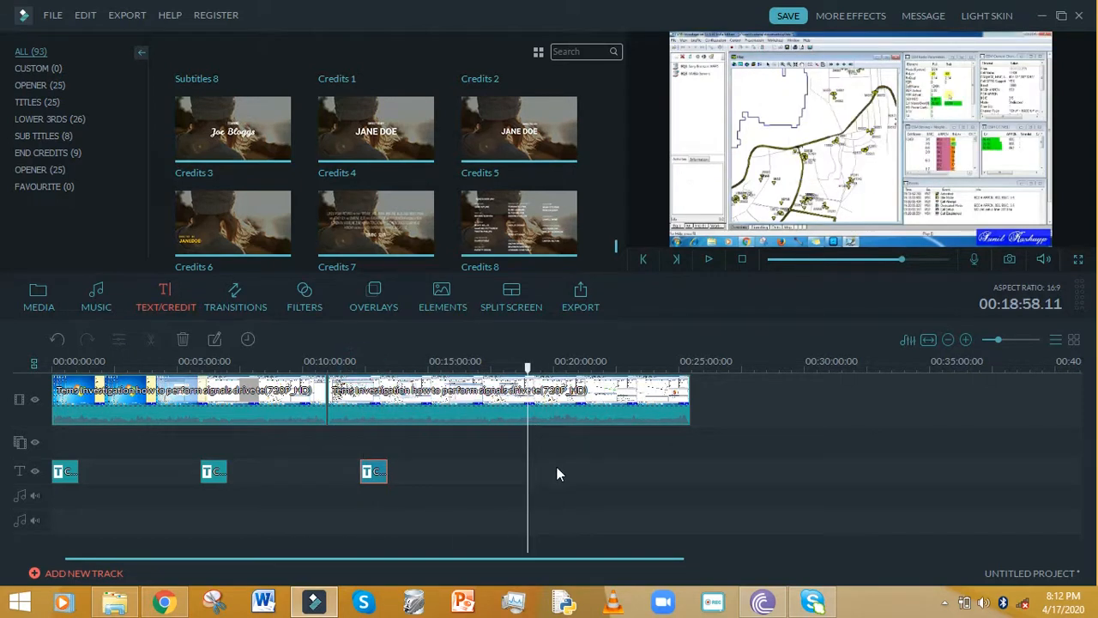
pyautogui.rightClick(557, 467)
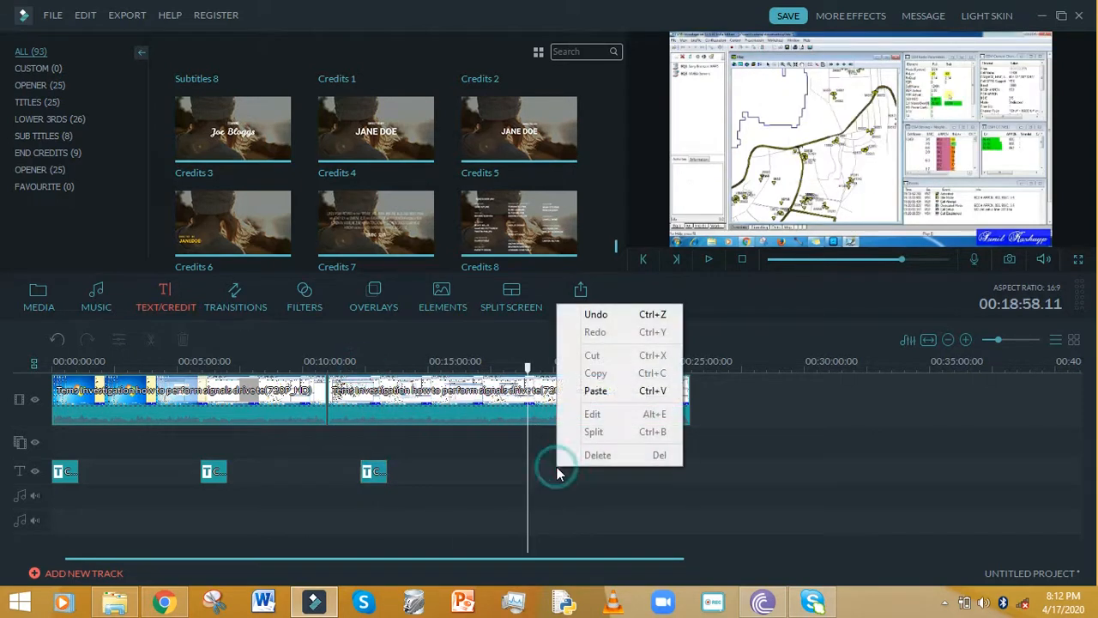
pyautogui.click(594, 392)
pyautogui.click(656, 479)
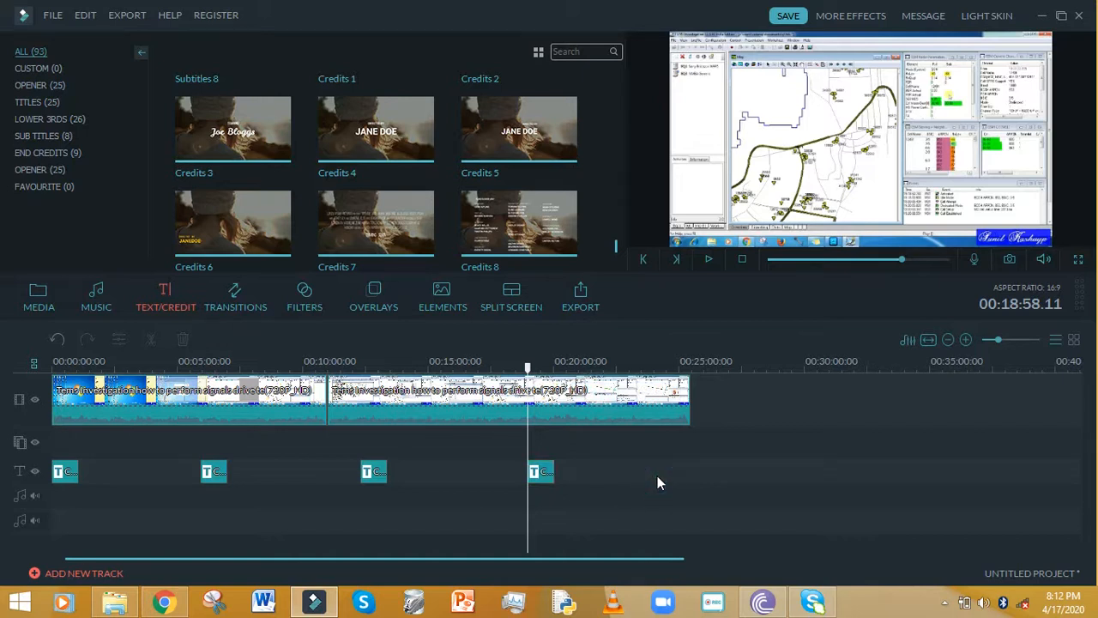
# - Play the video over the last pasted title to check its text
pyautogui.click(709, 260)
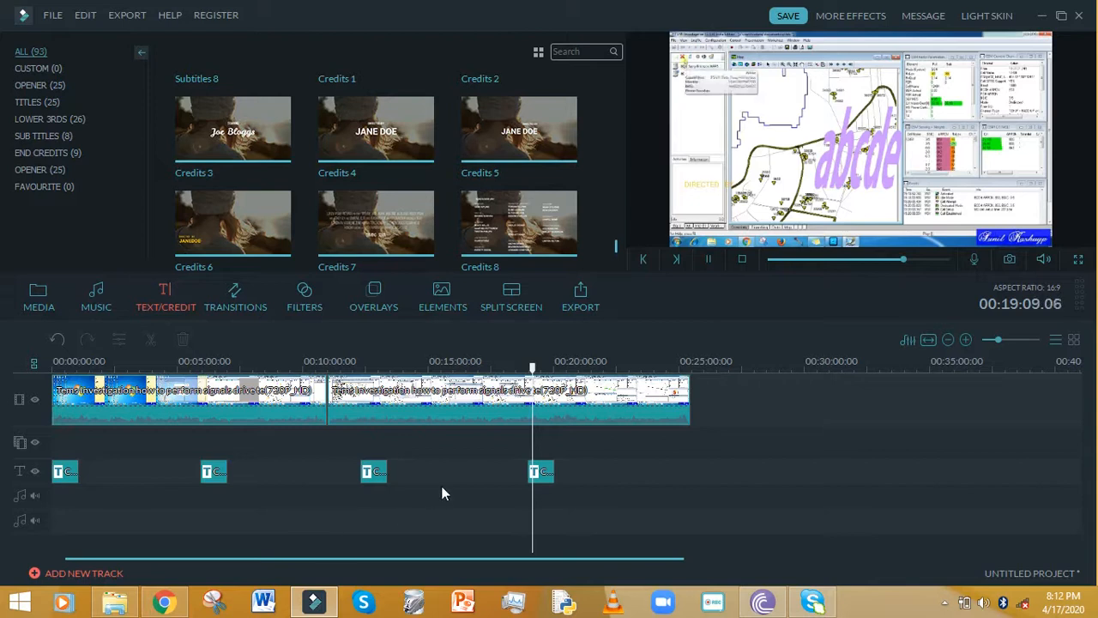
pyautogui.click(709, 260)
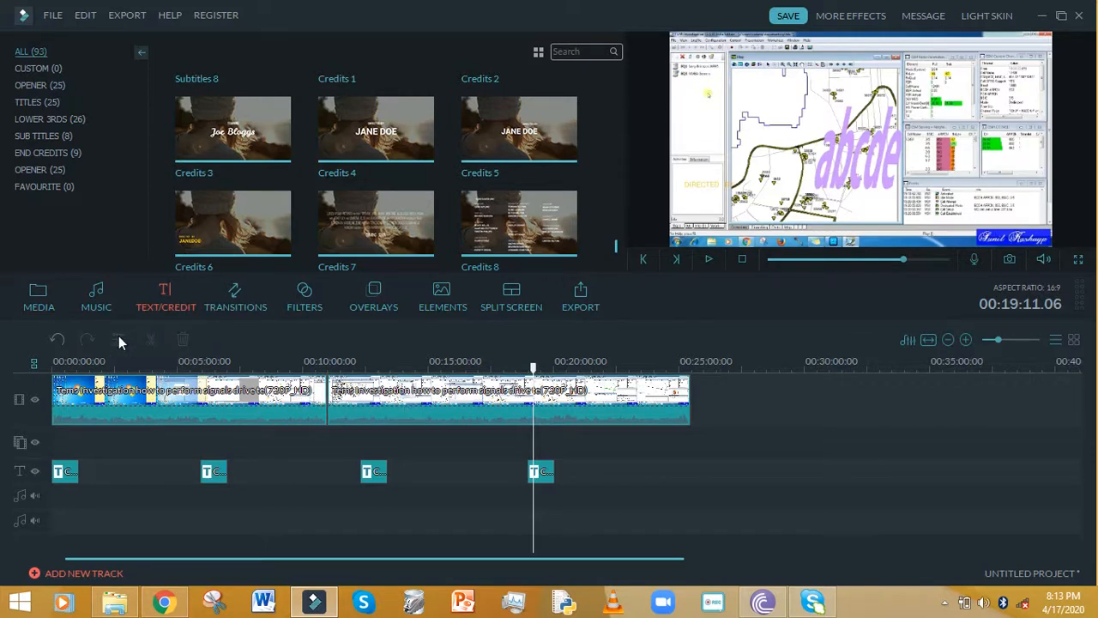
# - Split the first video clip at about 00:03:33
pyautogui.click(172, 397)
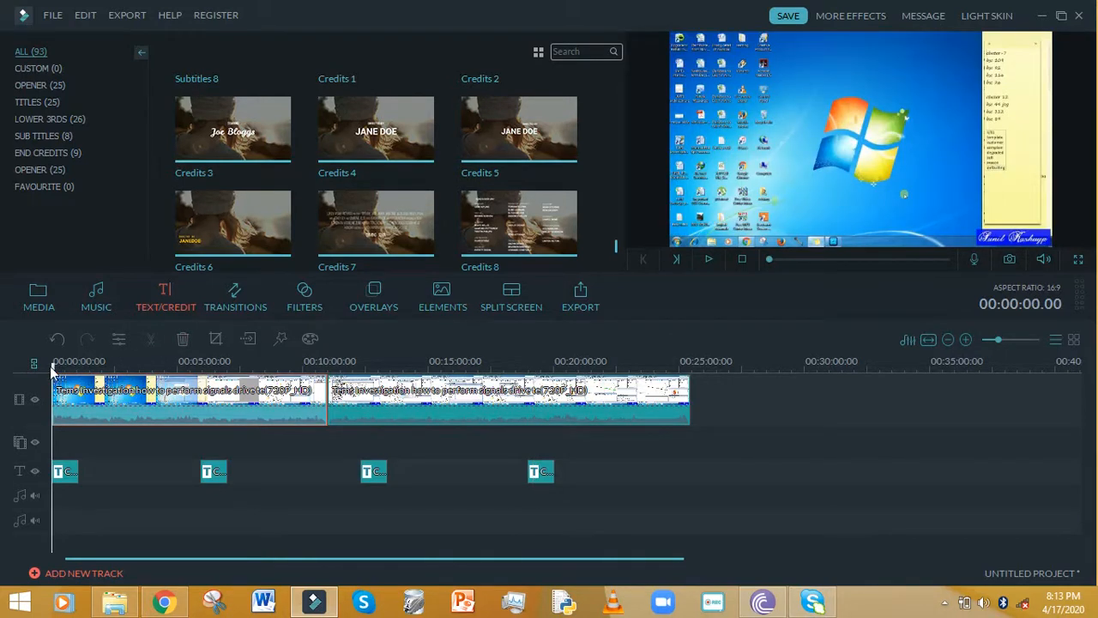
pyautogui.moveTo(55, 367); pyautogui.dragTo(140, 368)
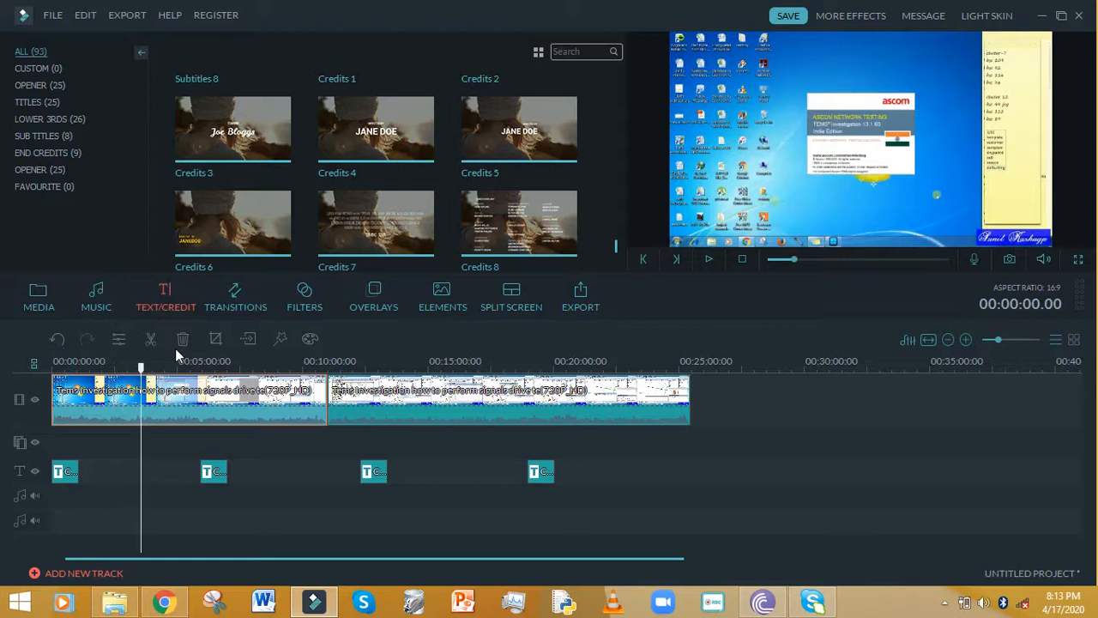
pyautogui.click(149, 340)
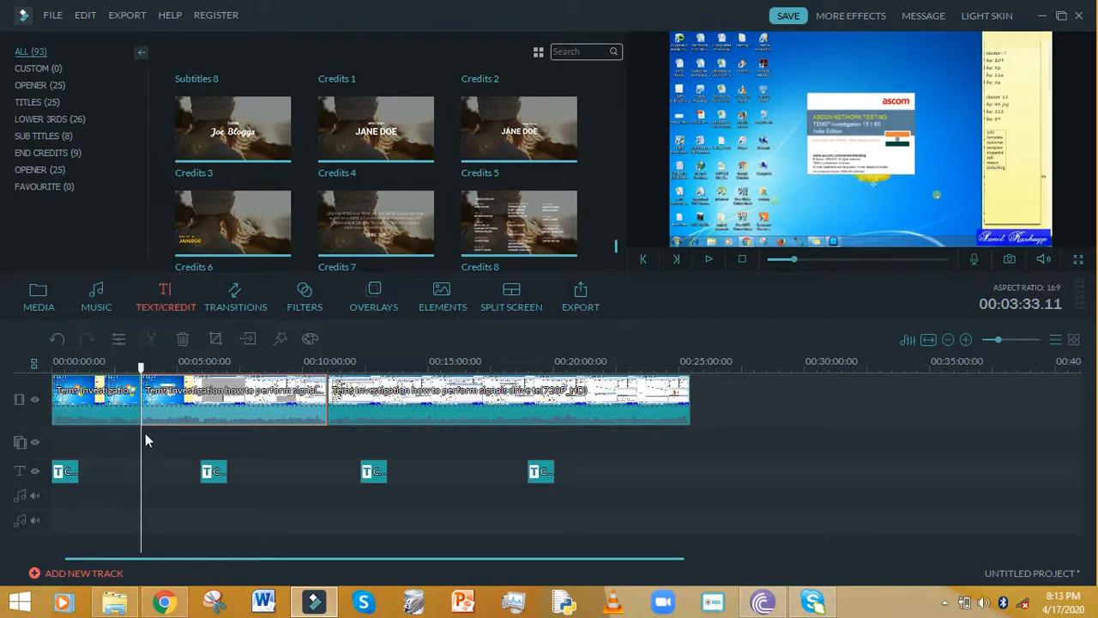
# - Add the concentric-rings transition at the cut between the first and second video segments
pyautogui.click(135, 408)
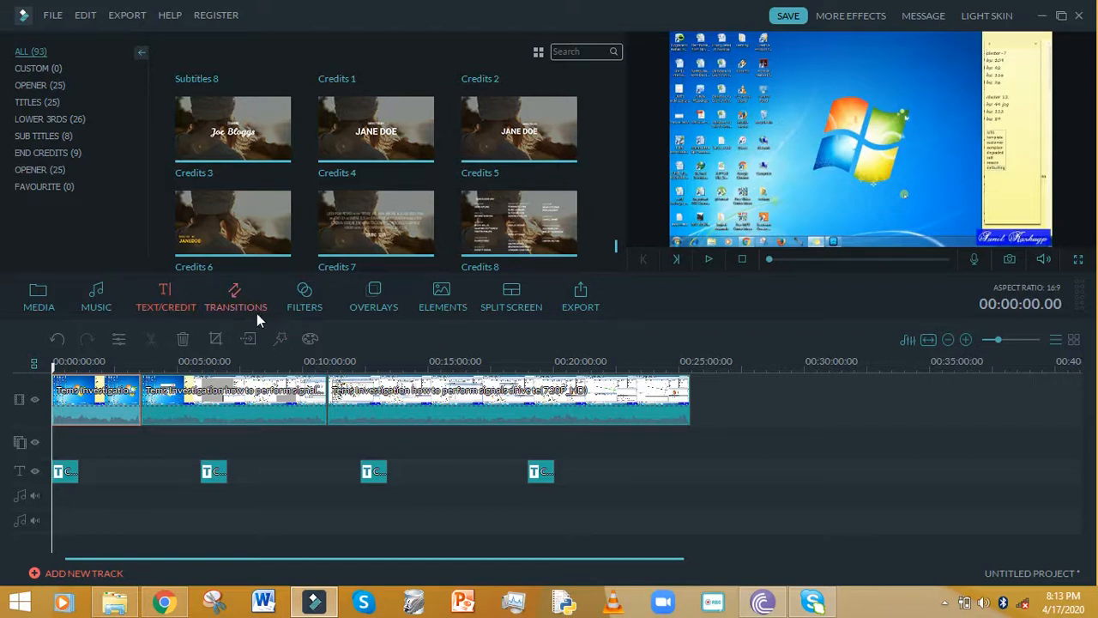
pyautogui.click(236, 298)
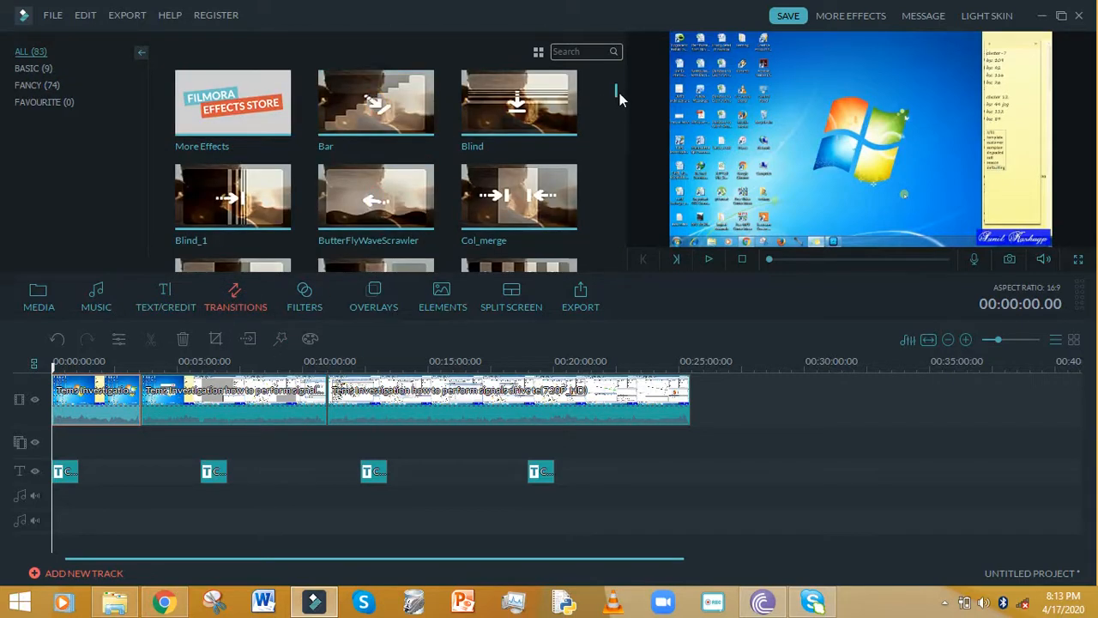
pyautogui.scroll(-3, 616, 99)
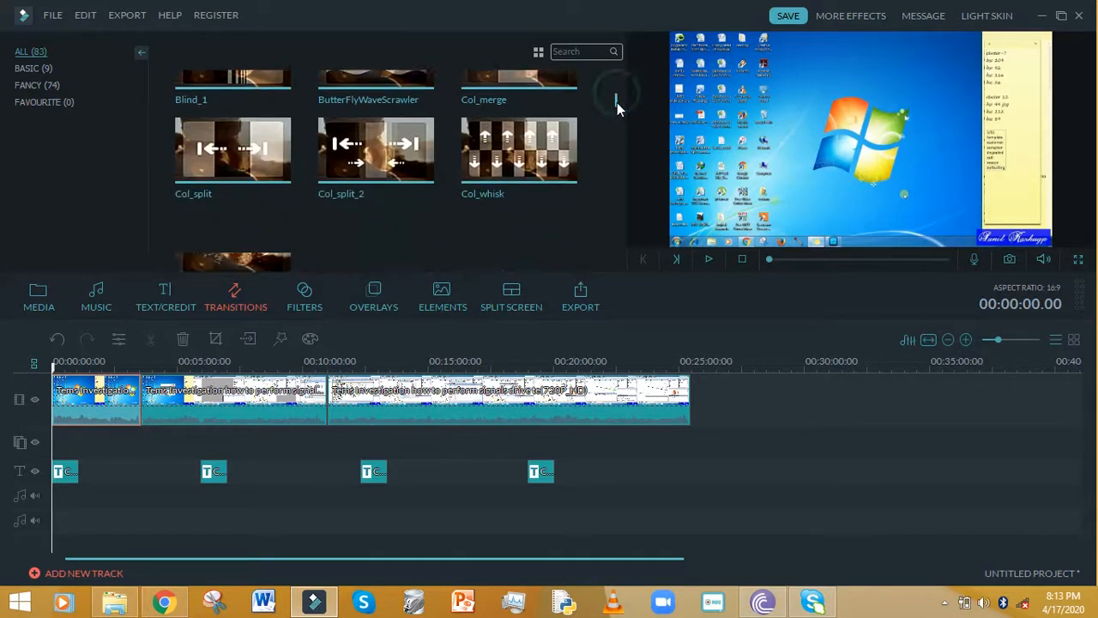
pyautogui.moveTo(375, 242)
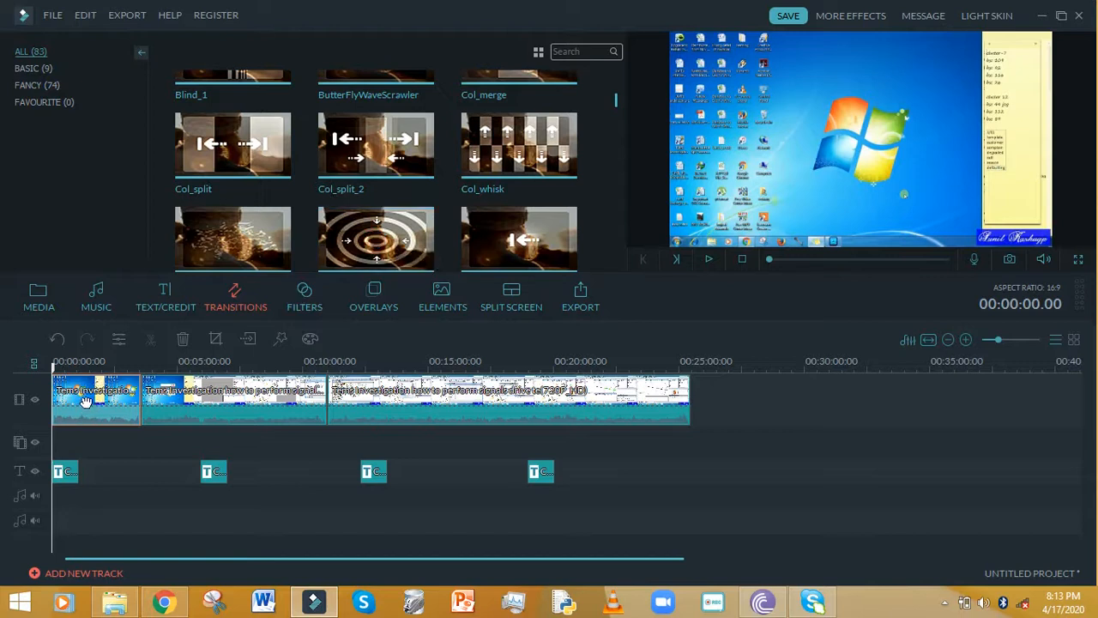
pyautogui.click(378, 240)
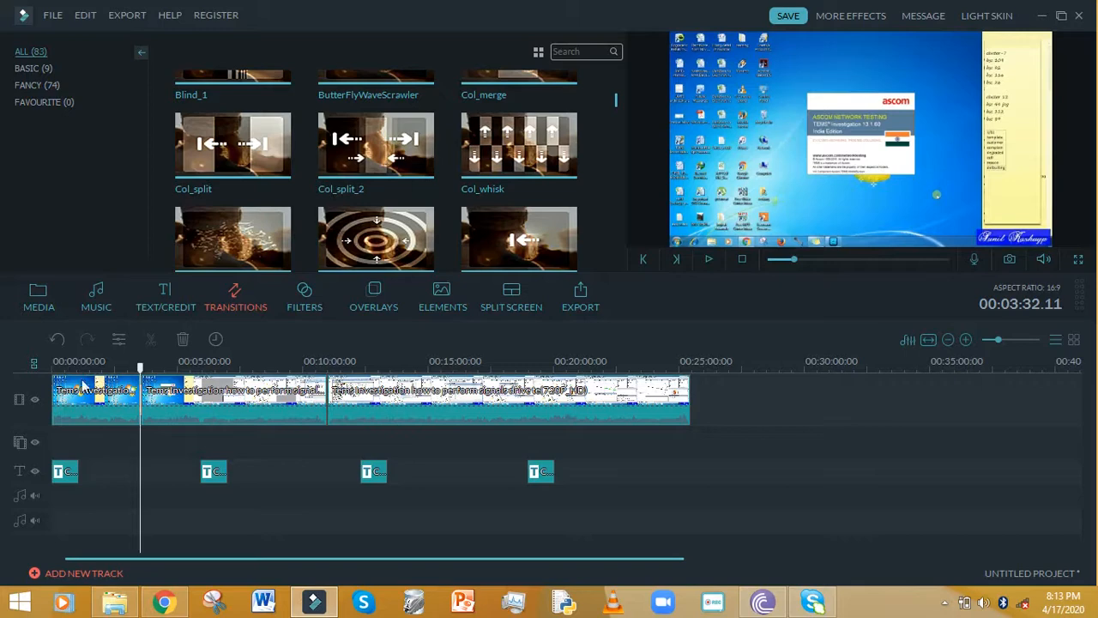
# - Play the video across the cut between the first and second segments to preview the transition
pyautogui.click(708, 259)
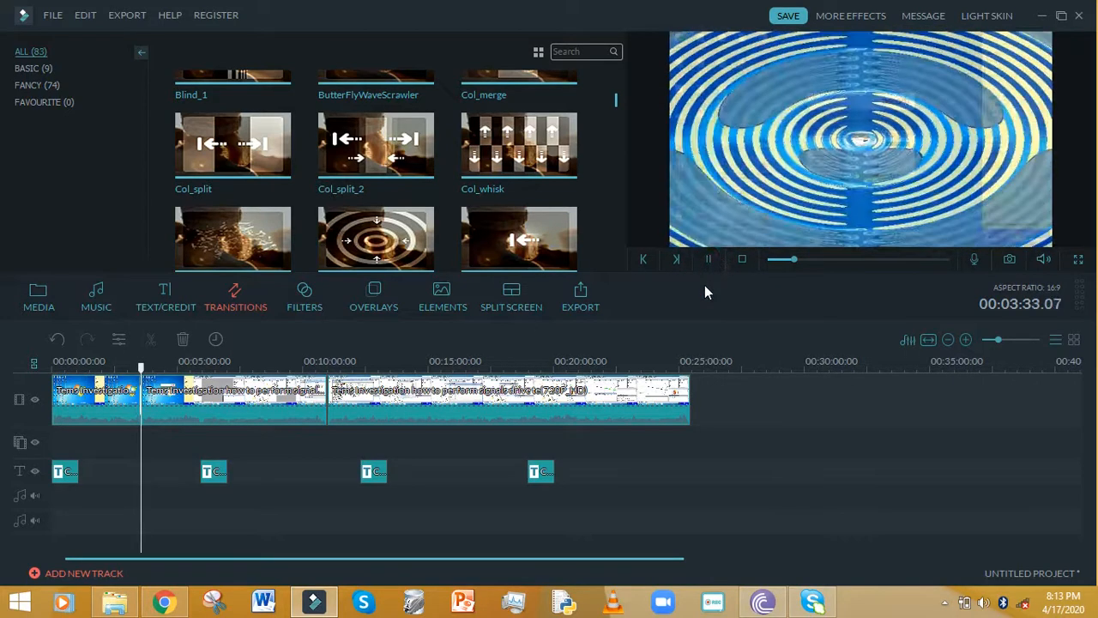
pyautogui.click(142, 367)
pyautogui.moveTo(142, 367)
pyautogui.mouseDown()
pyautogui.moveTo(146, 378)
pyautogui.moveTo(138, 373)
pyautogui.mouseUp()
pyautogui.press('space')
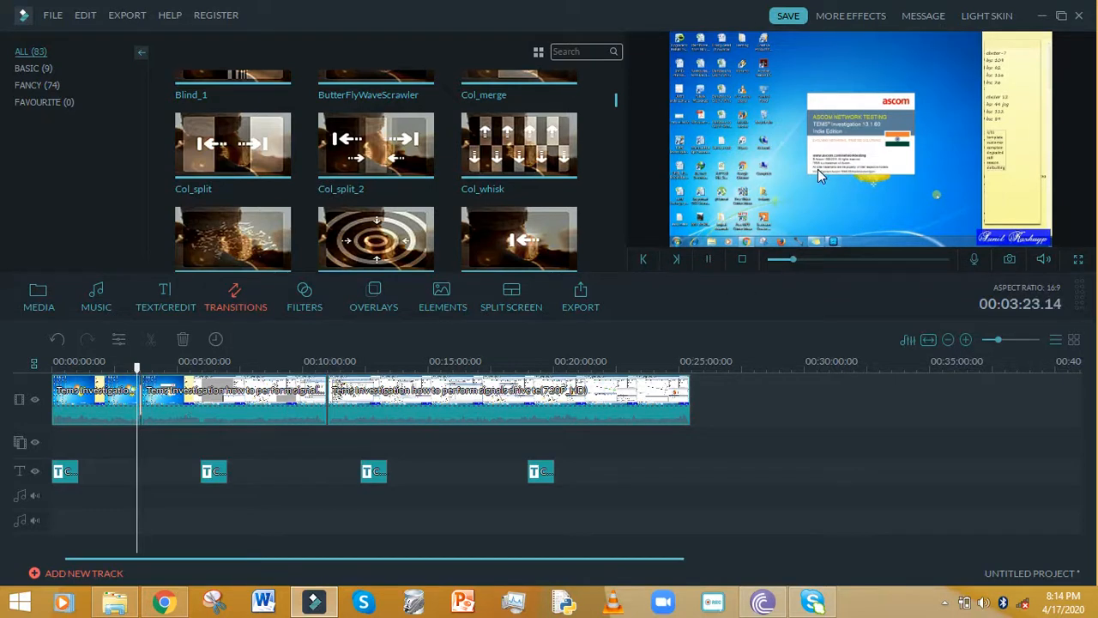
# - Add the Flash transition at the cut between the second and third video segments
pyautogui.click(1009, 341)
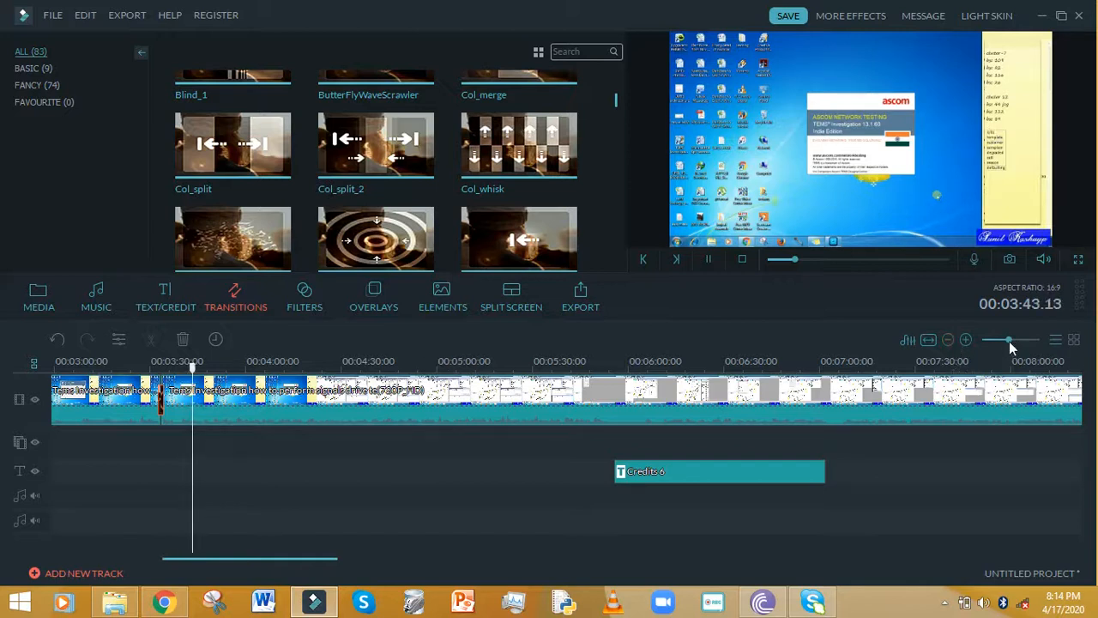
pyautogui.moveTo(1004, 346); pyautogui.dragTo(1001, 340)
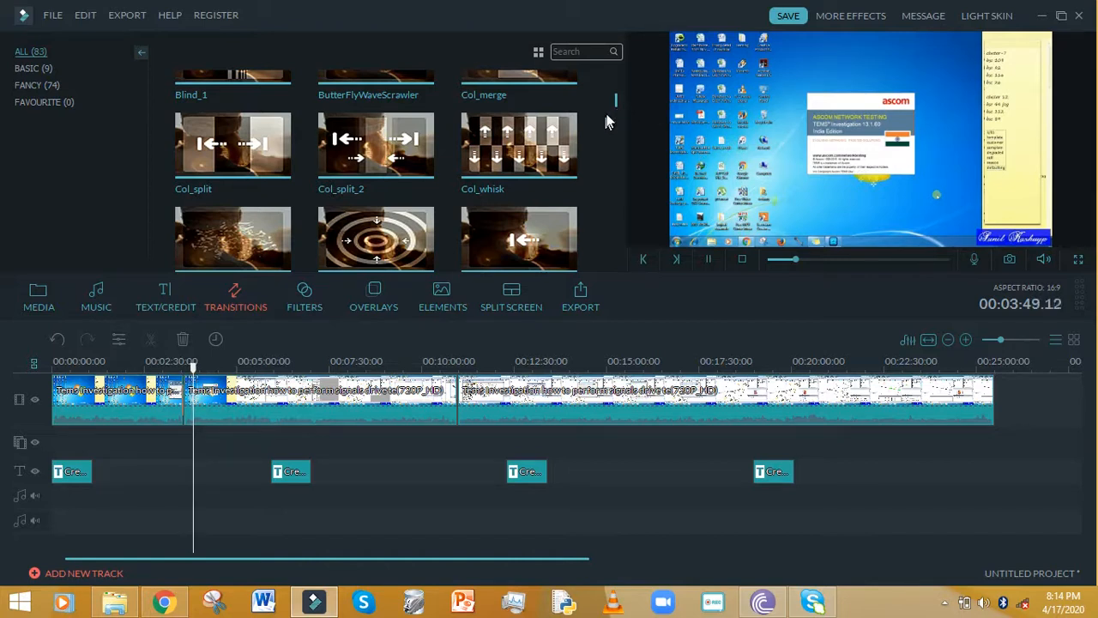
pyautogui.moveTo(616, 99); pyautogui.dragTo(617, 122)
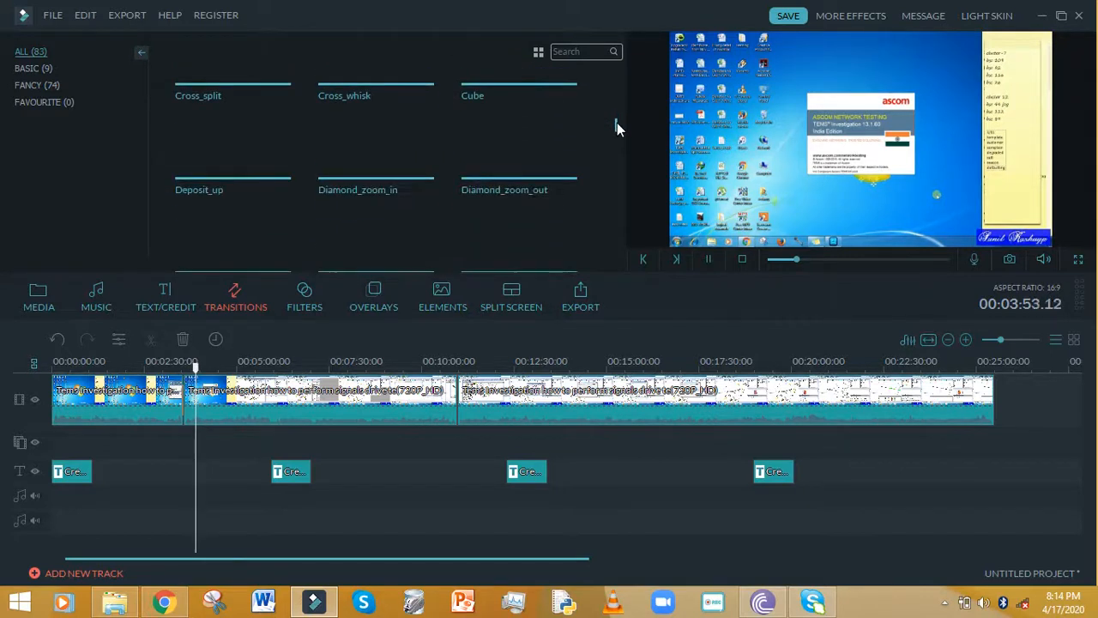
pyautogui.moveTo(617, 124); pyautogui.dragTo(615, 156)
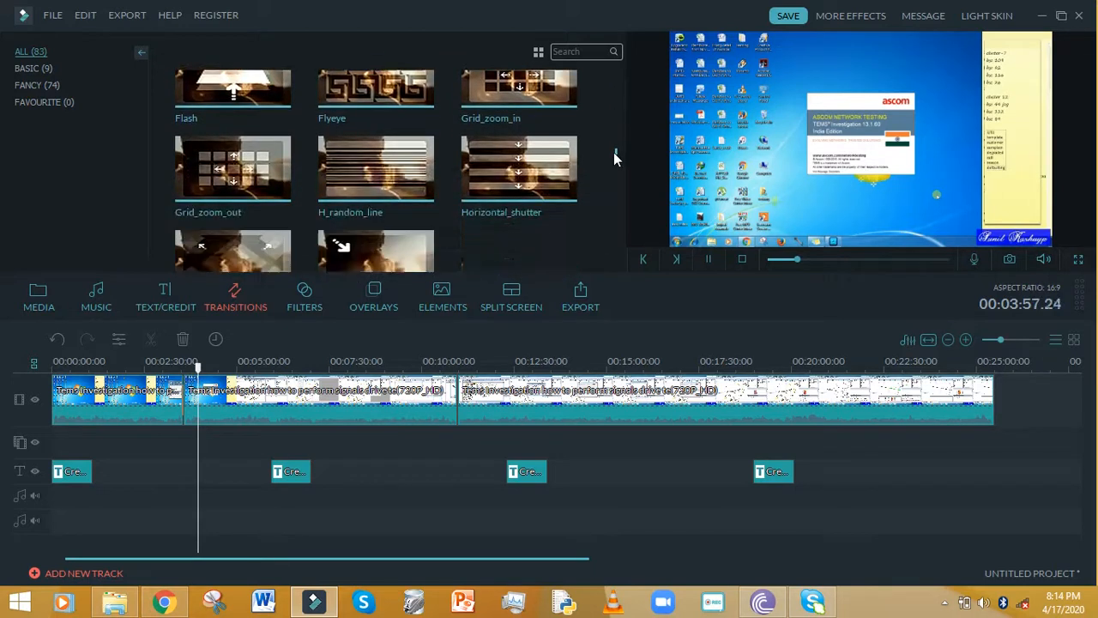
pyautogui.click(349, 401)
pyautogui.click(234, 79)
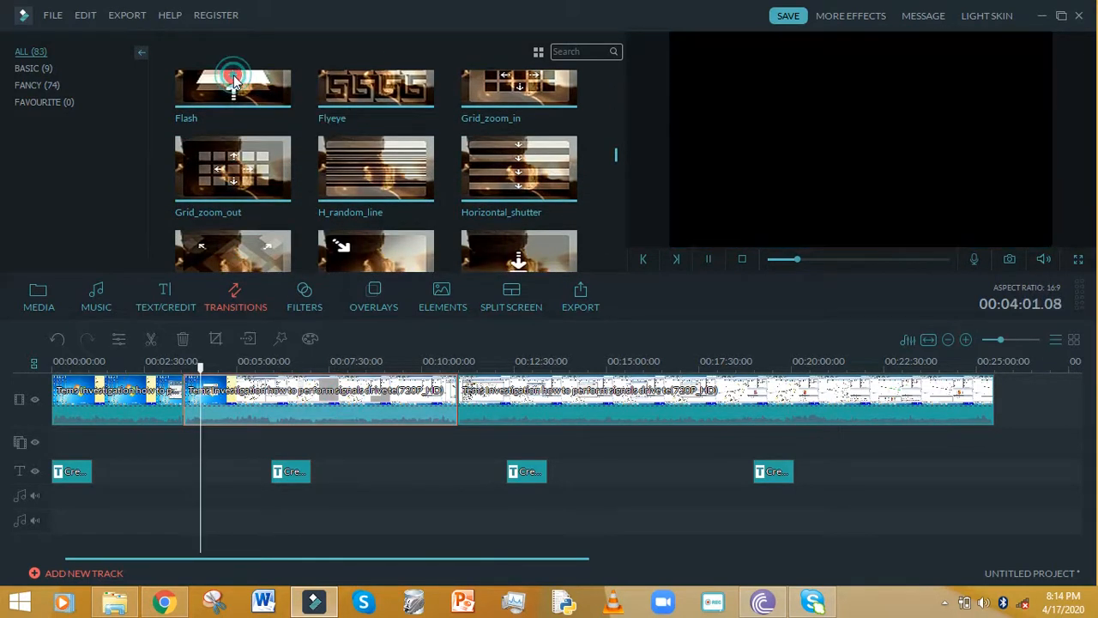
pyautogui.click(458, 472)
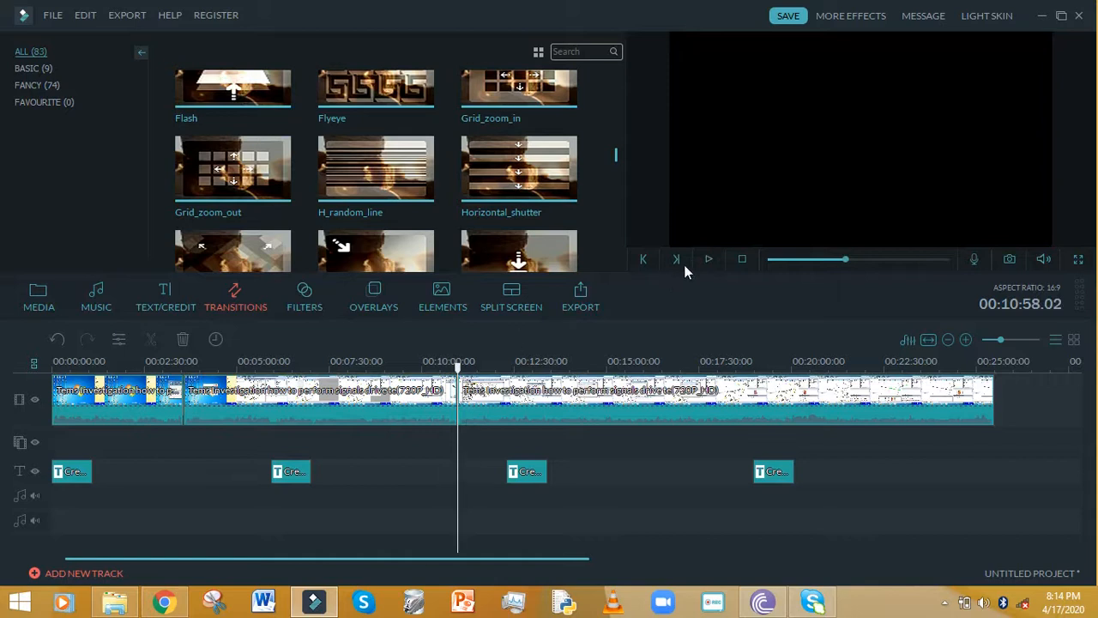
# - Play the video across the cut between the second and third segments to preview the Flash transition
pyautogui.click(708, 260)
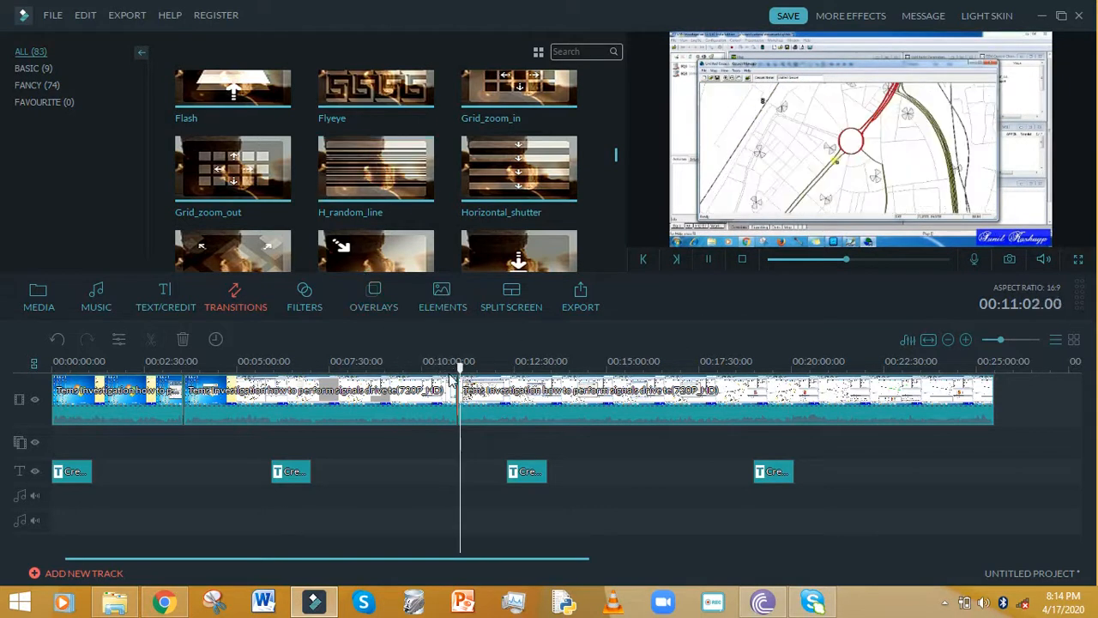
pyautogui.moveTo(459, 366); pyautogui.dragTo(453, 368)
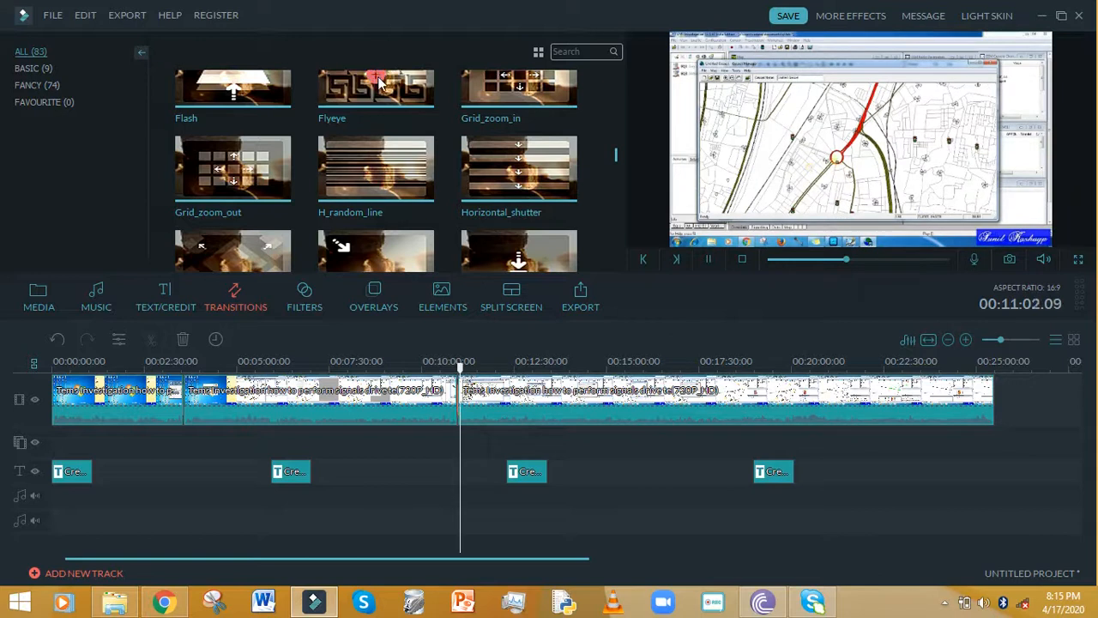
pyautogui.click(349, 414)
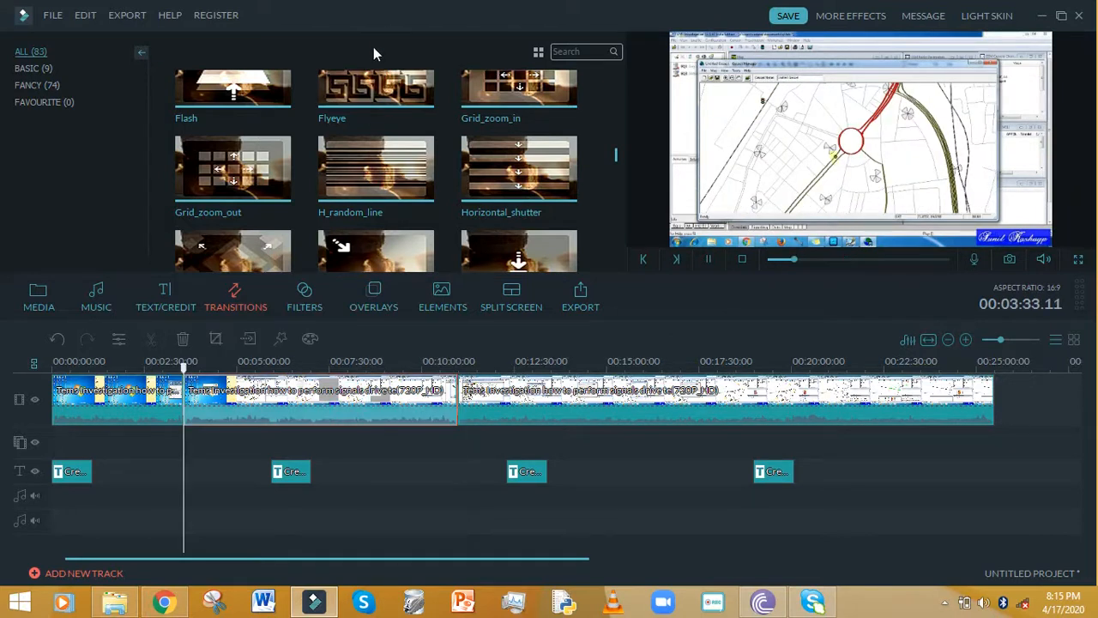
pyautogui.click(410, 433)
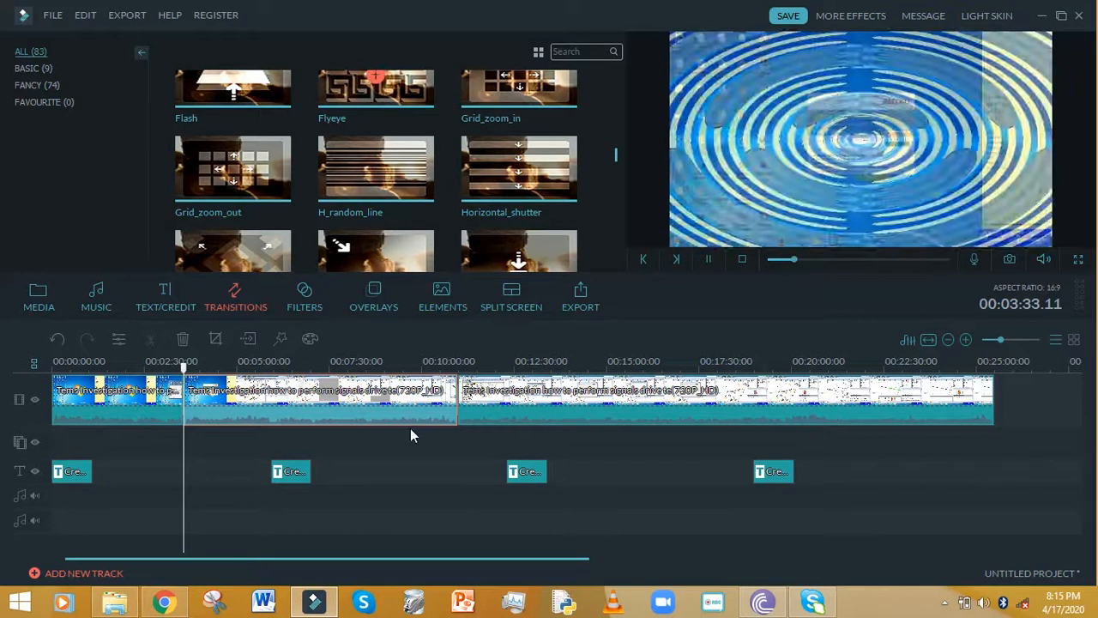
pyautogui.click(708, 260)
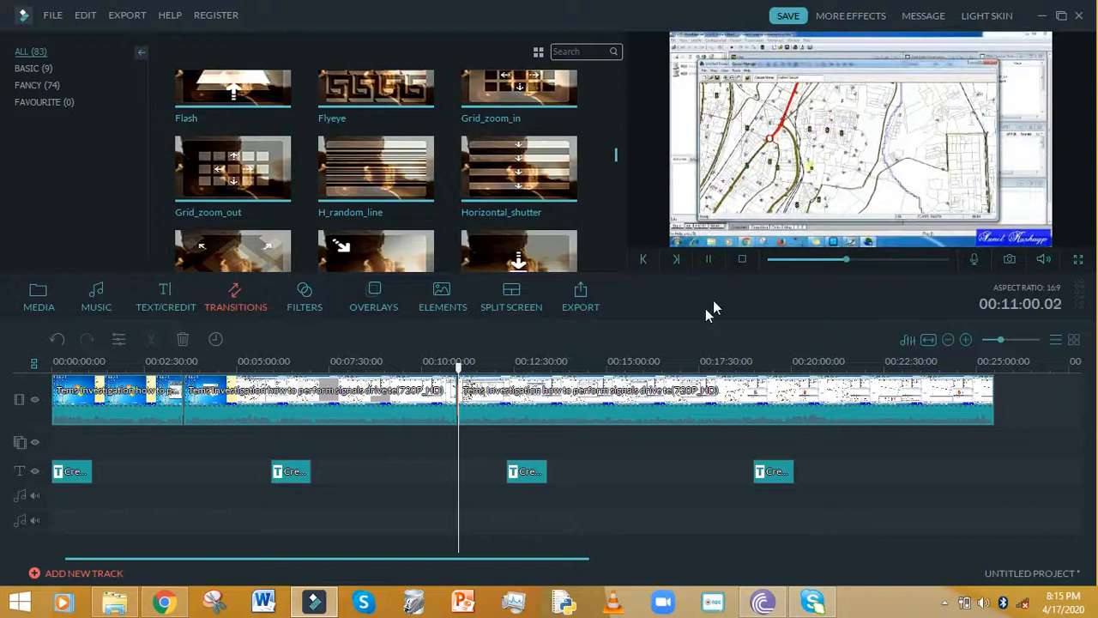
# - Split the first video segment at about 00:02:02
pyautogui.click(120, 401)
pyautogui.moveTo(53, 367); pyautogui.dragTo(126, 369)
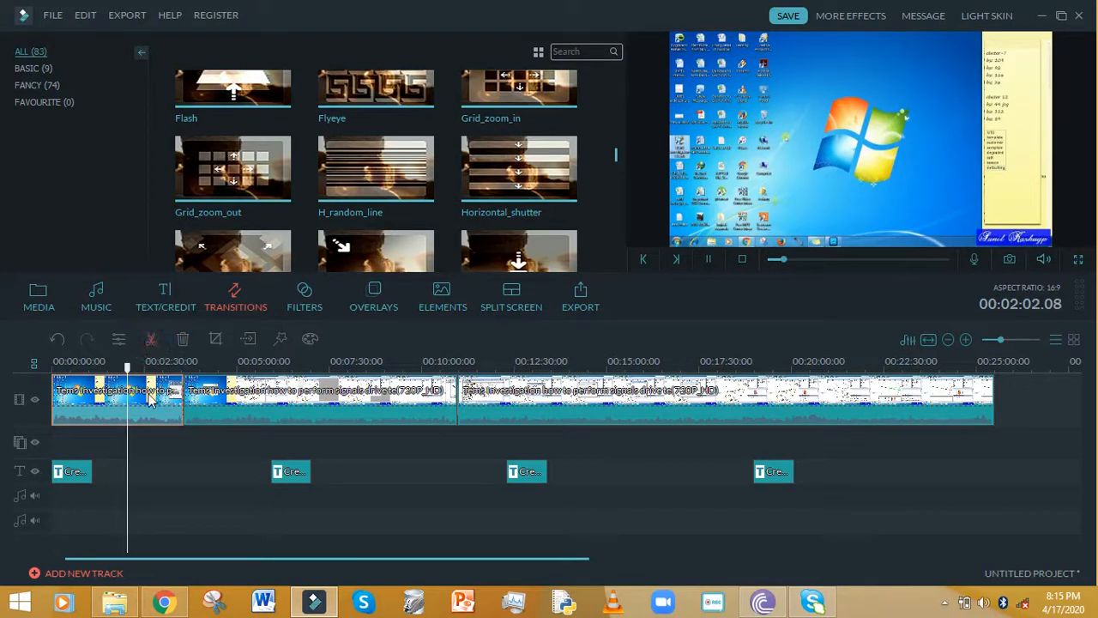
pyautogui.click(151, 339)
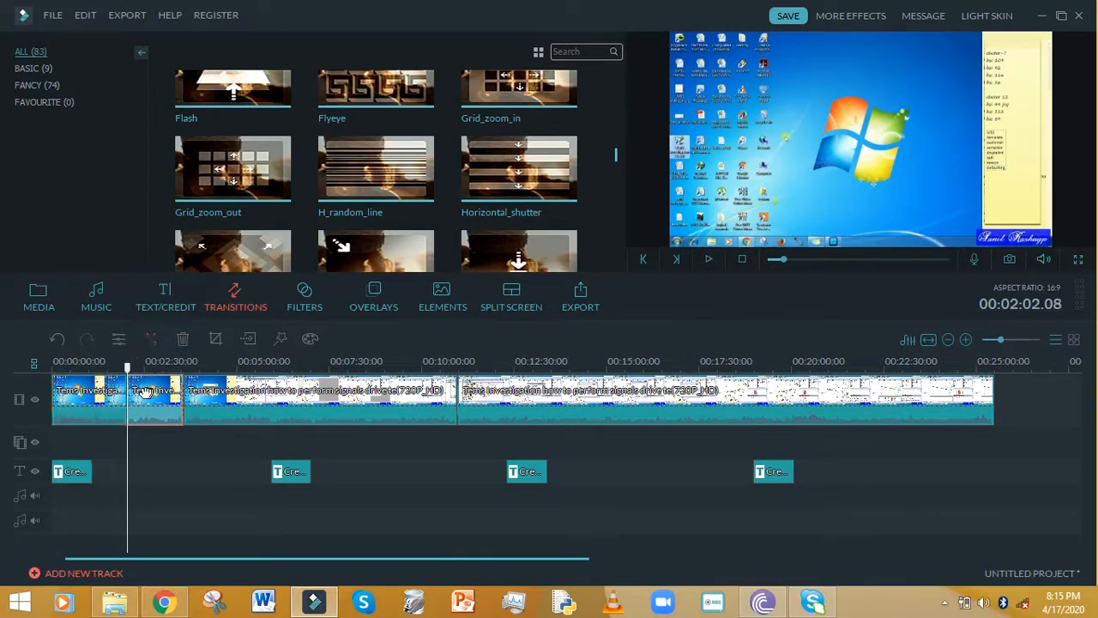
# - Add the PageCurl transition at the new cut between the first and second video segments
pyautogui.click(117, 393)
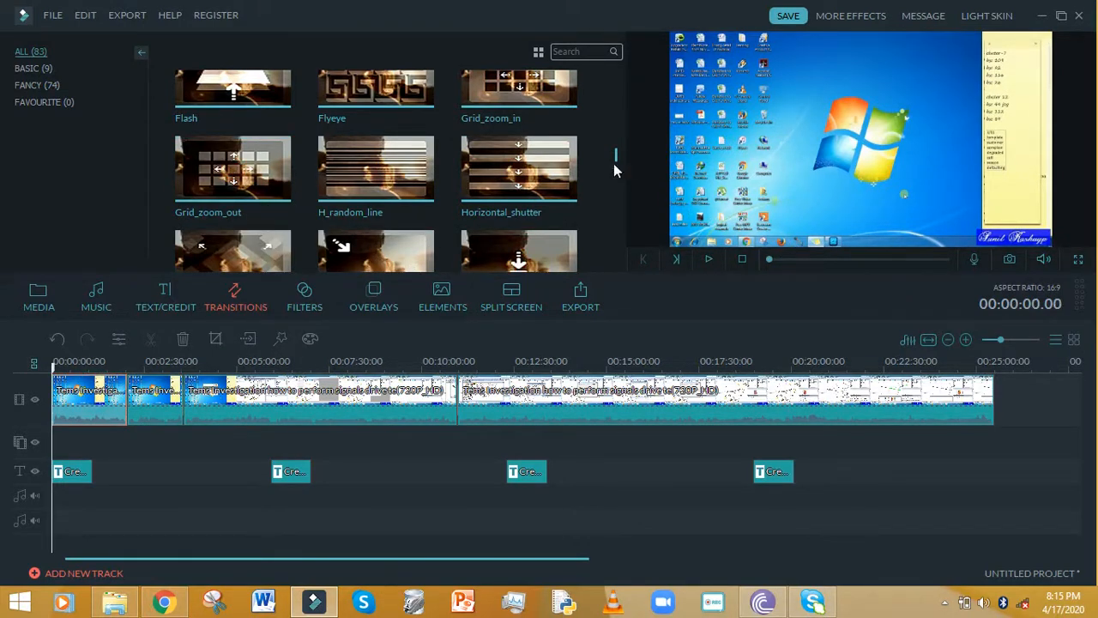
pyautogui.moveTo(617, 161); pyautogui.dragTo(619, 176)
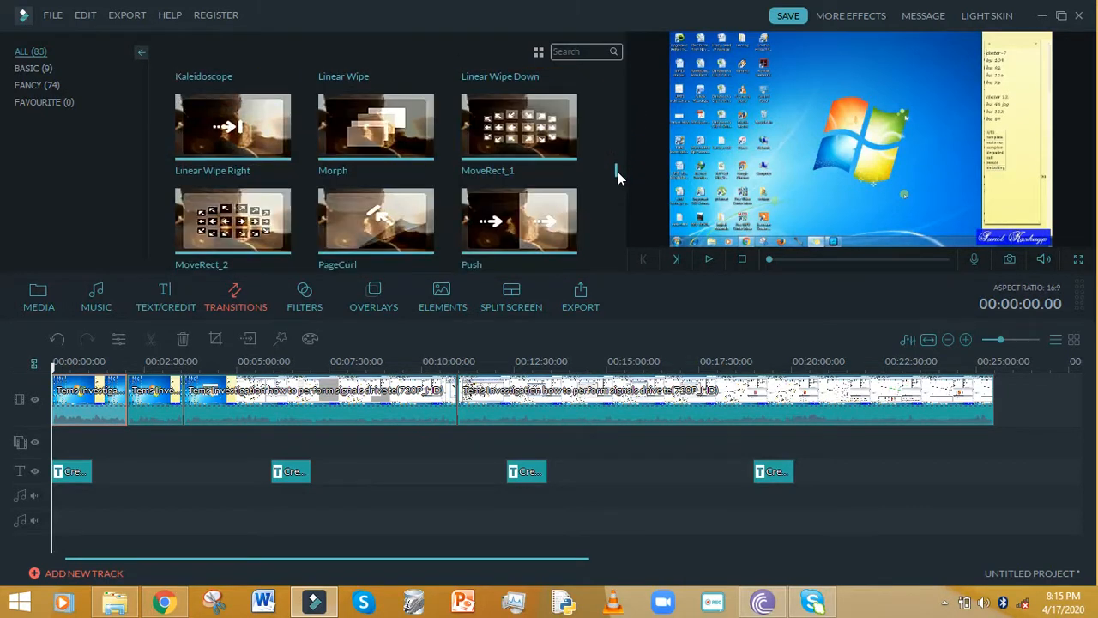
pyautogui.click(382, 225)
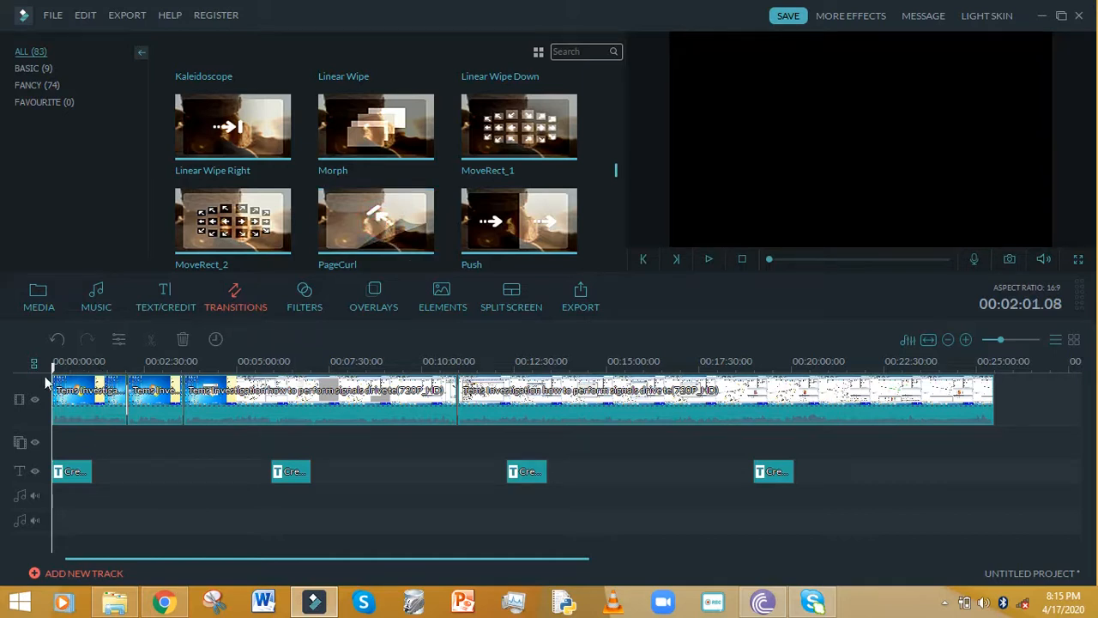
# - Preview the PageCurl transition in full screen from about 00:01:56, seeking around the cut, and return to the editor
pyautogui.moveTo(54, 364); pyautogui.dragTo(124, 369)
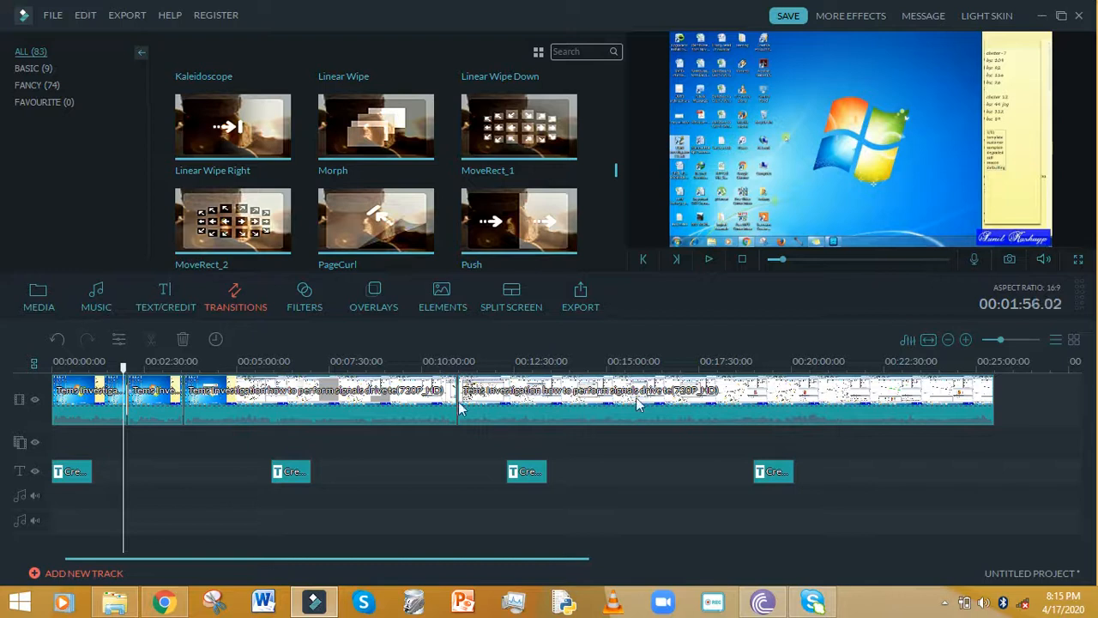
pyautogui.click(710, 261)
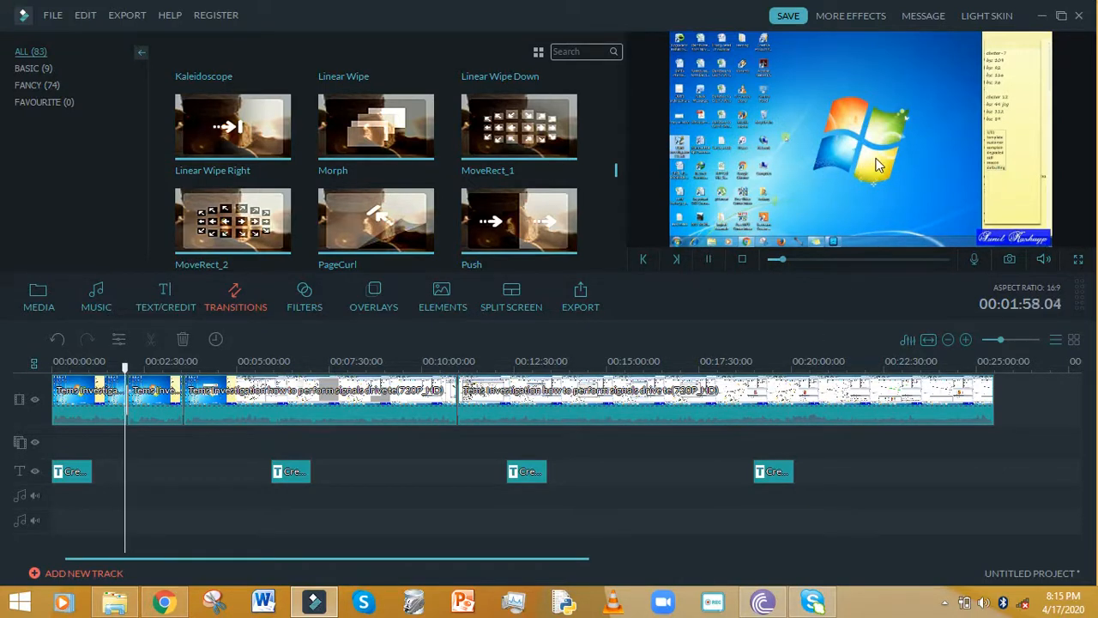
pyautogui.click(1078, 262)
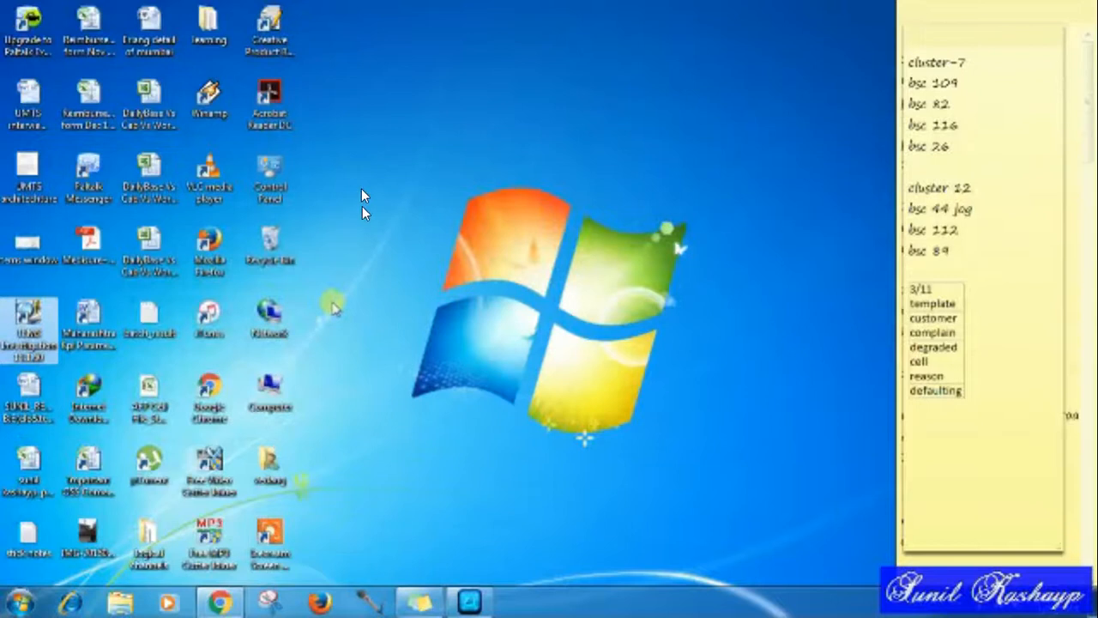
pyautogui.moveTo(409, 589)
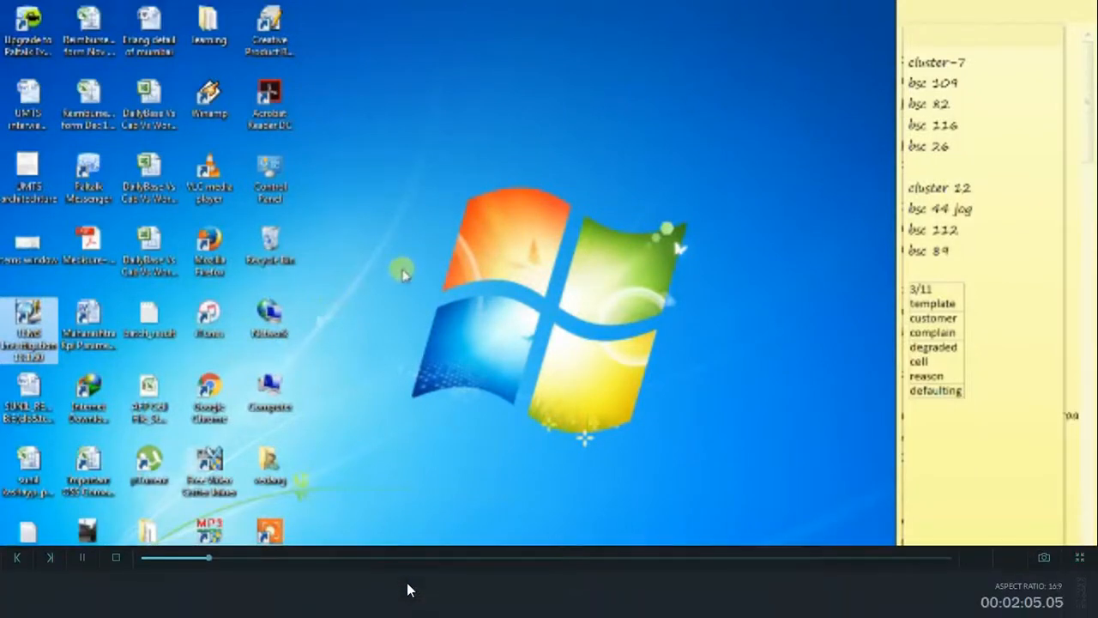
pyautogui.click(195, 559)
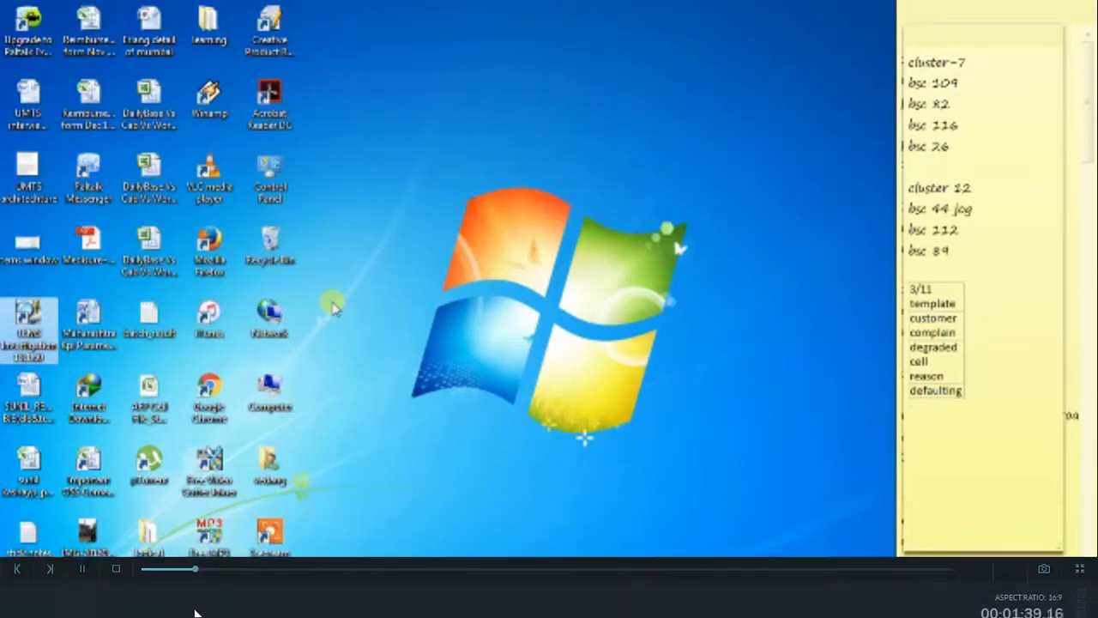
pyautogui.click(210, 556)
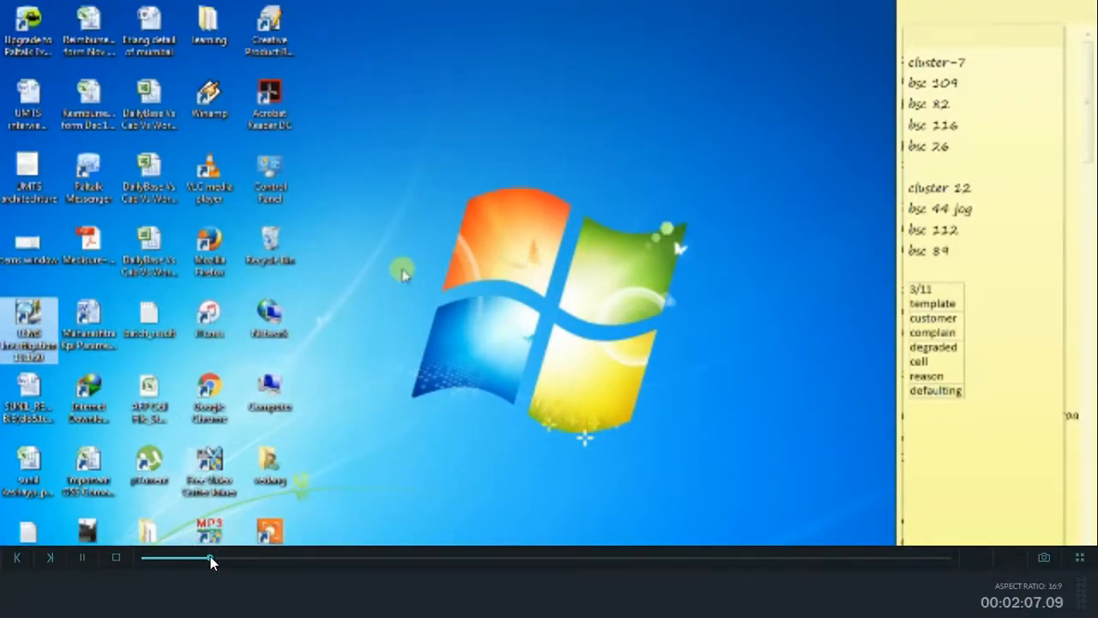
pyautogui.click(221, 559)
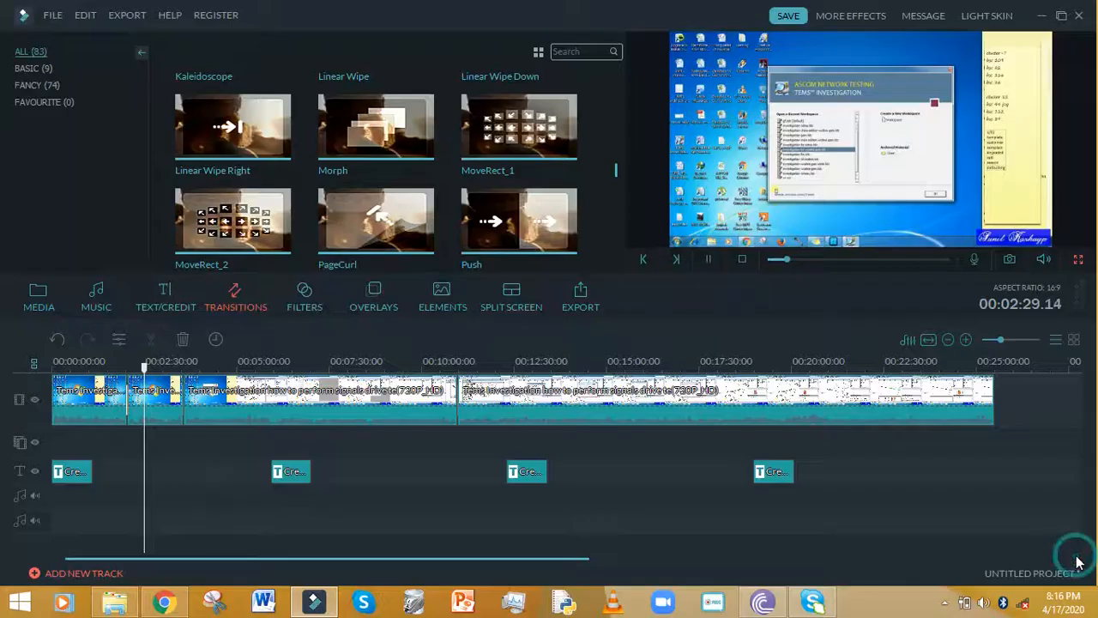
pyautogui.click(1079, 559)
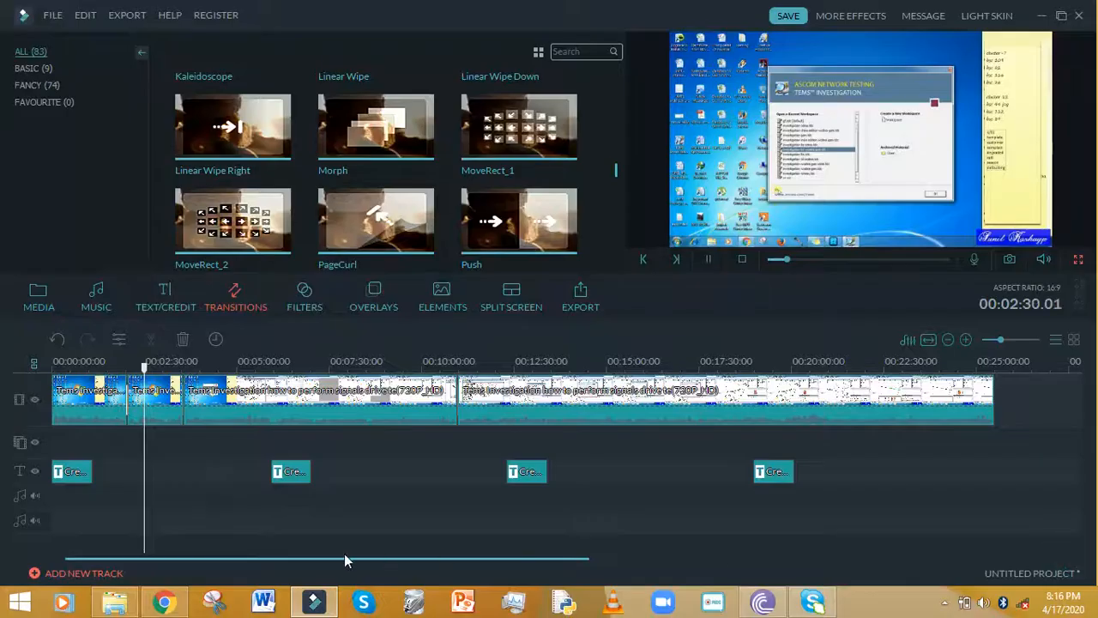
# - Replay the PageCurl transition in full screen from about 00:01:53, return to the editor and pause playback
pyautogui.moveTo(144, 368); pyautogui.dragTo(128, 379)
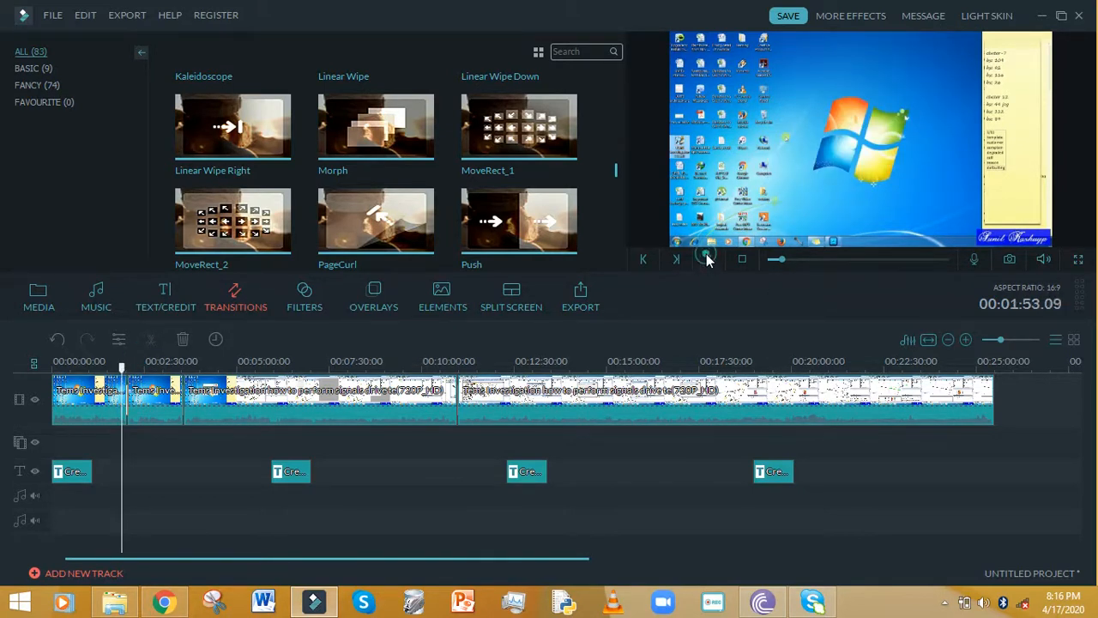
pyautogui.click(1080, 261)
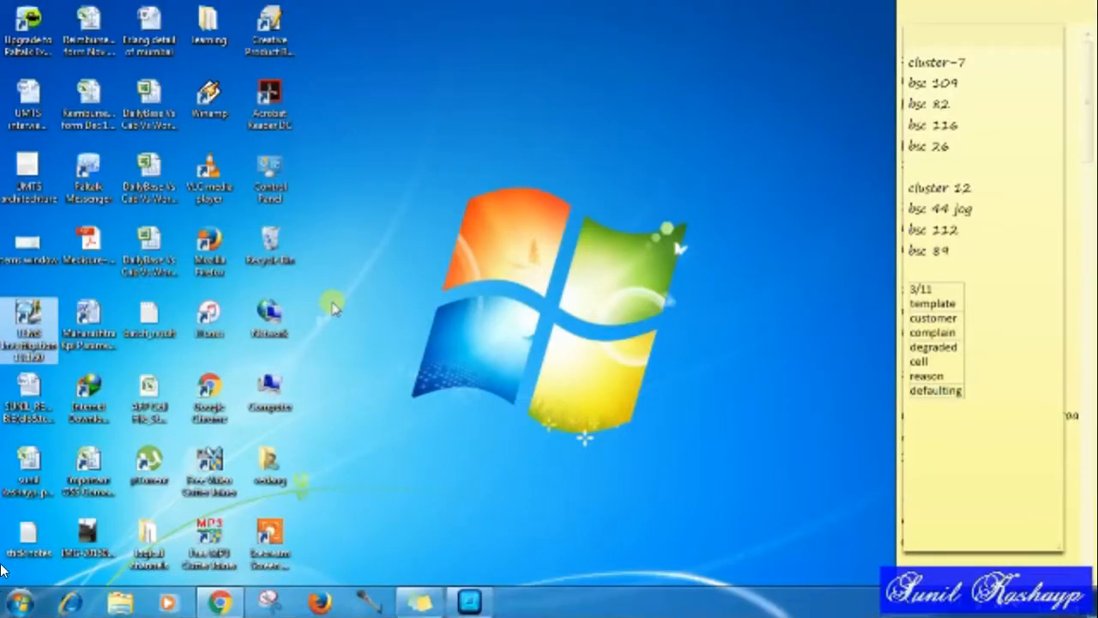
pyautogui.click(79, 558)
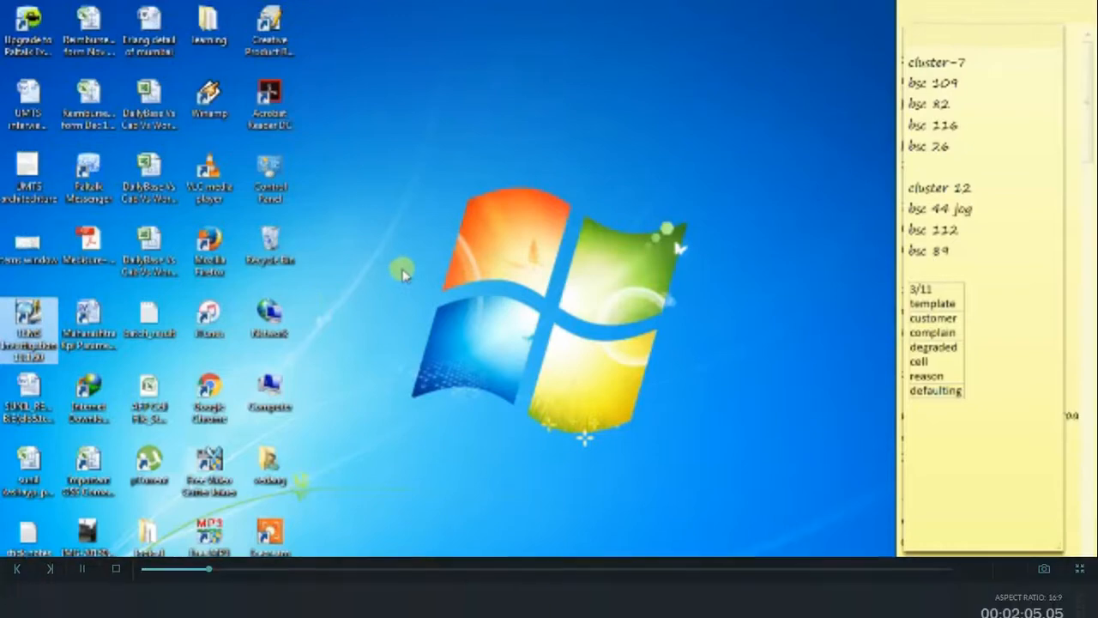
pyautogui.click(1080, 558)
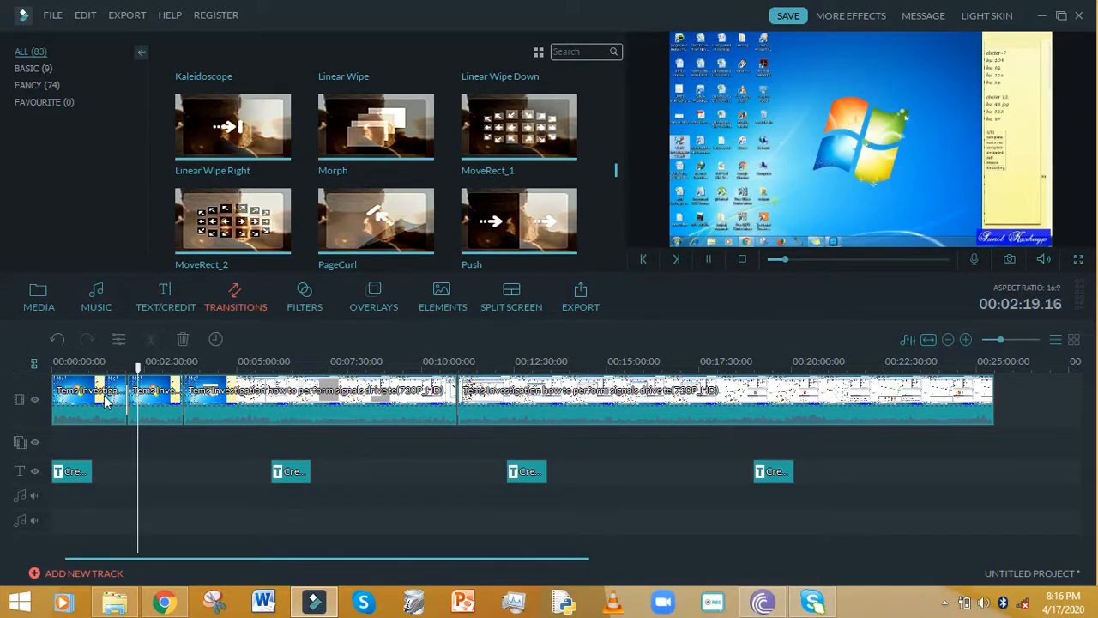
pyautogui.click(708, 257)
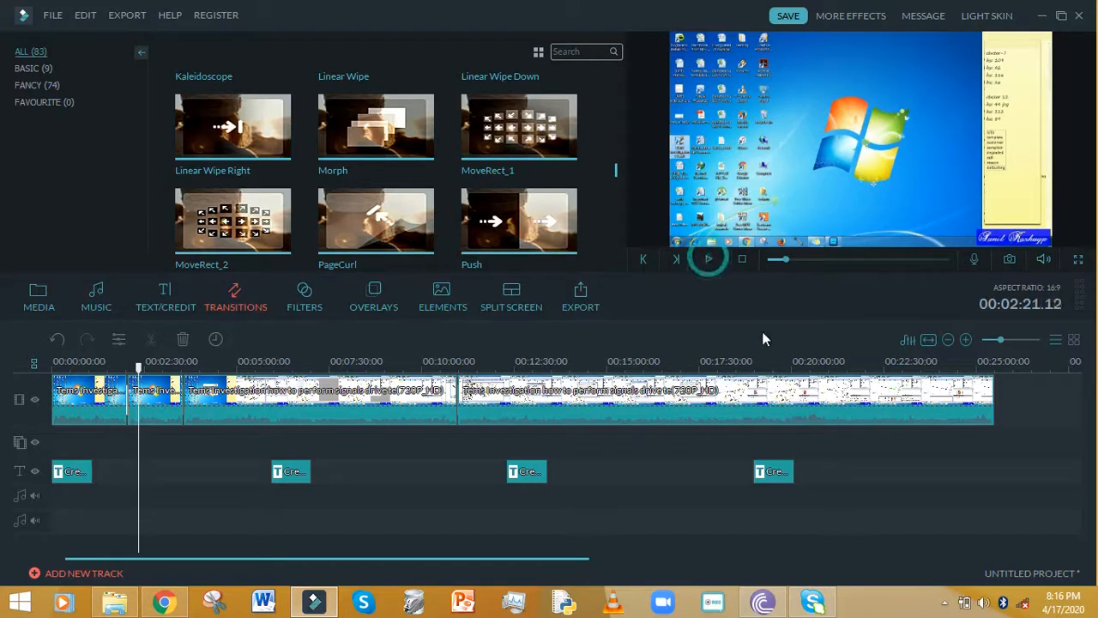
# - Delete all four title clips from the text track
pyautogui.click(773, 472)
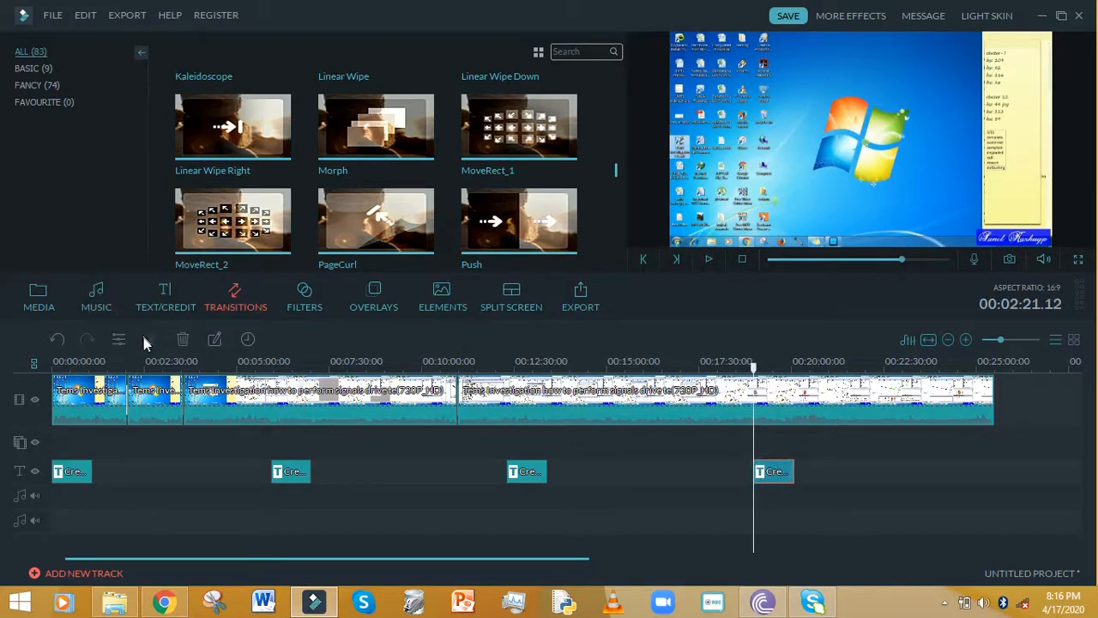
pyautogui.click(182, 340)
pyautogui.click(537, 472)
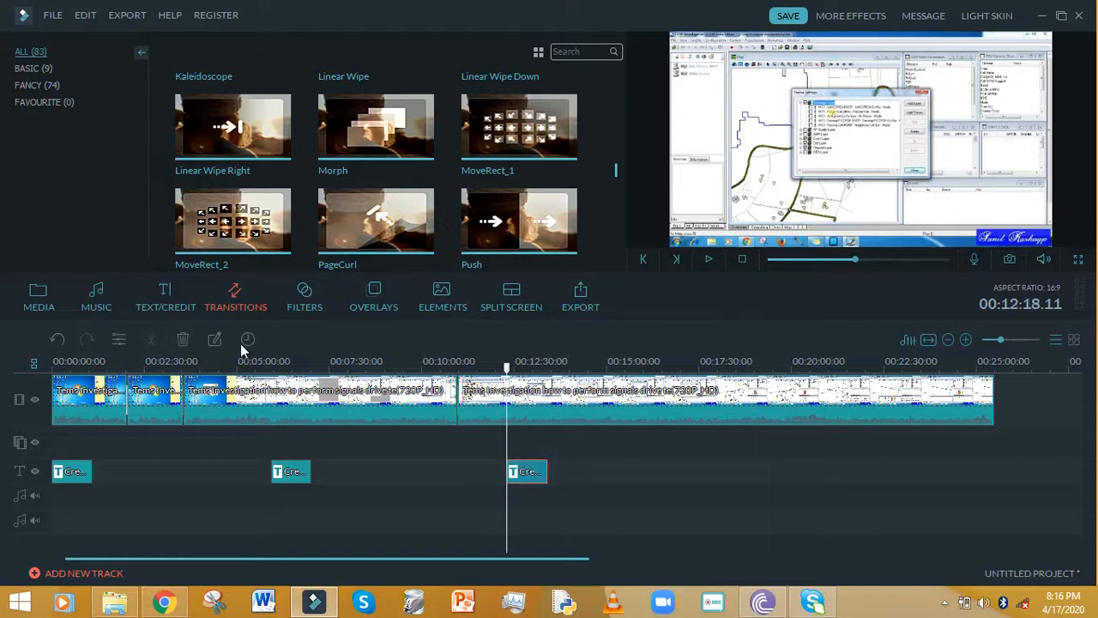
pyautogui.click(181, 339)
pyautogui.click(273, 470)
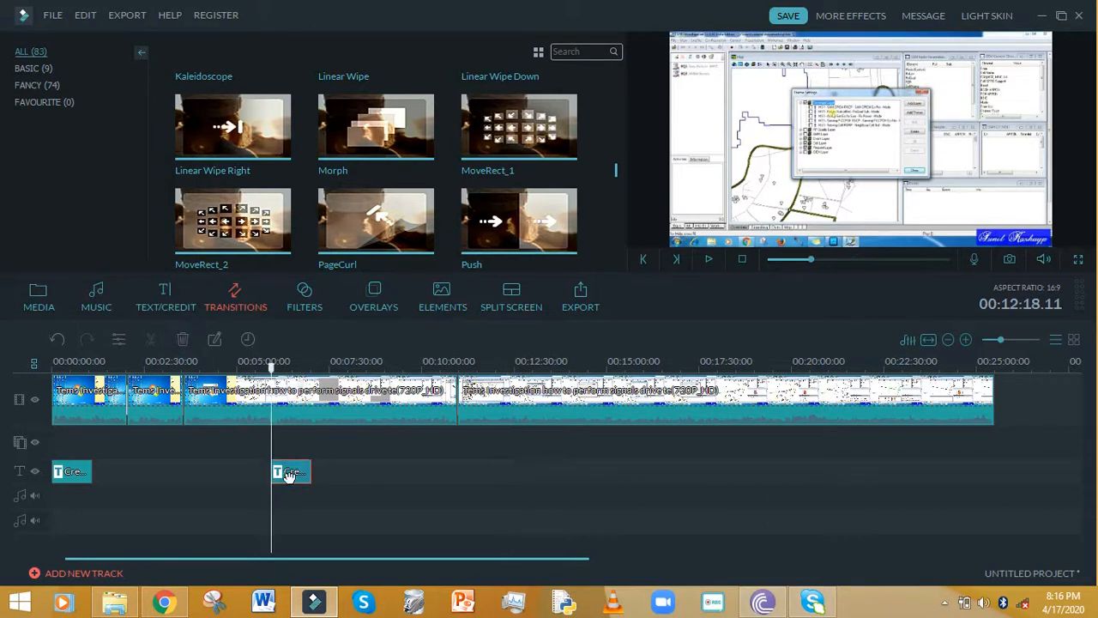
pyautogui.click(182, 340)
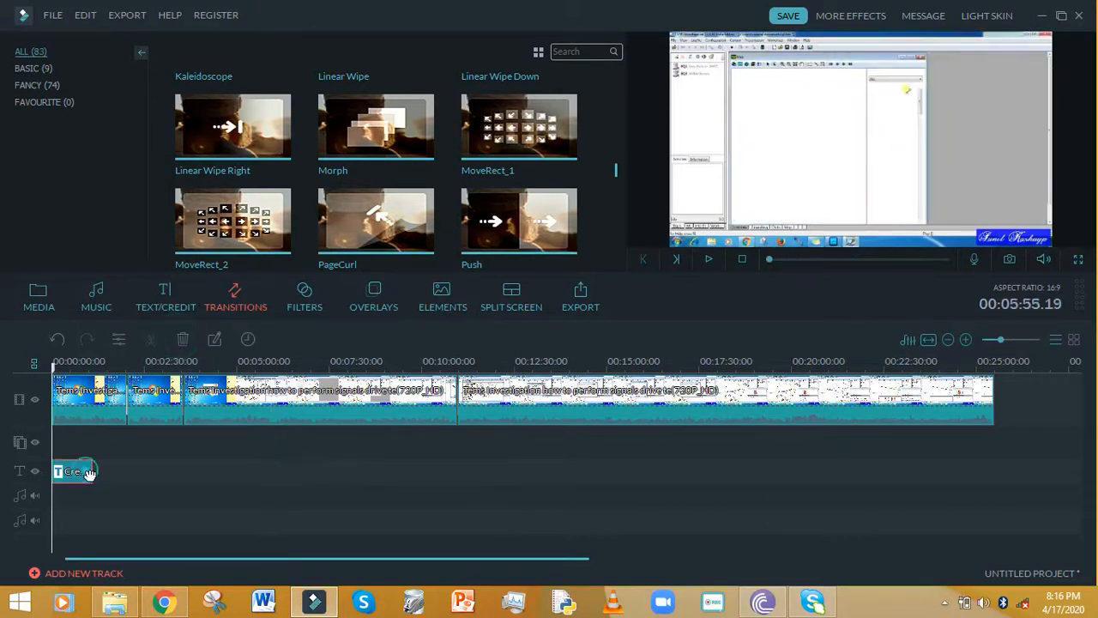
pyautogui.click(182, 340)
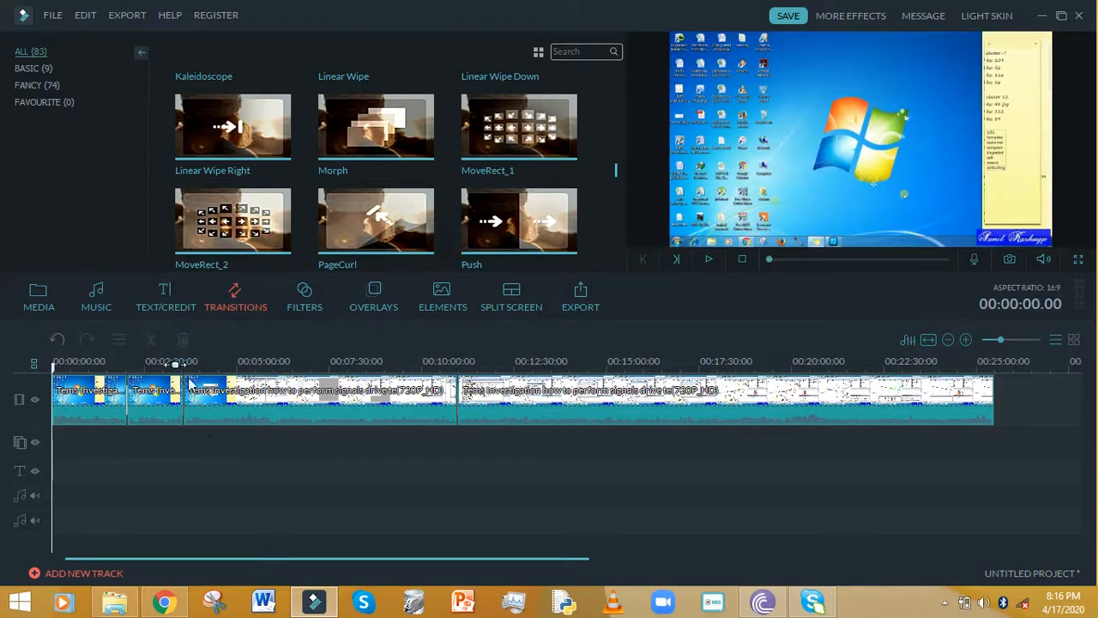
# - Add the Tems investigation tutorial video as a picture-in-picture overlay from 00:00:00 and shrink it into the lower-right corner of the video frame
pyautogui.click(37, 296)
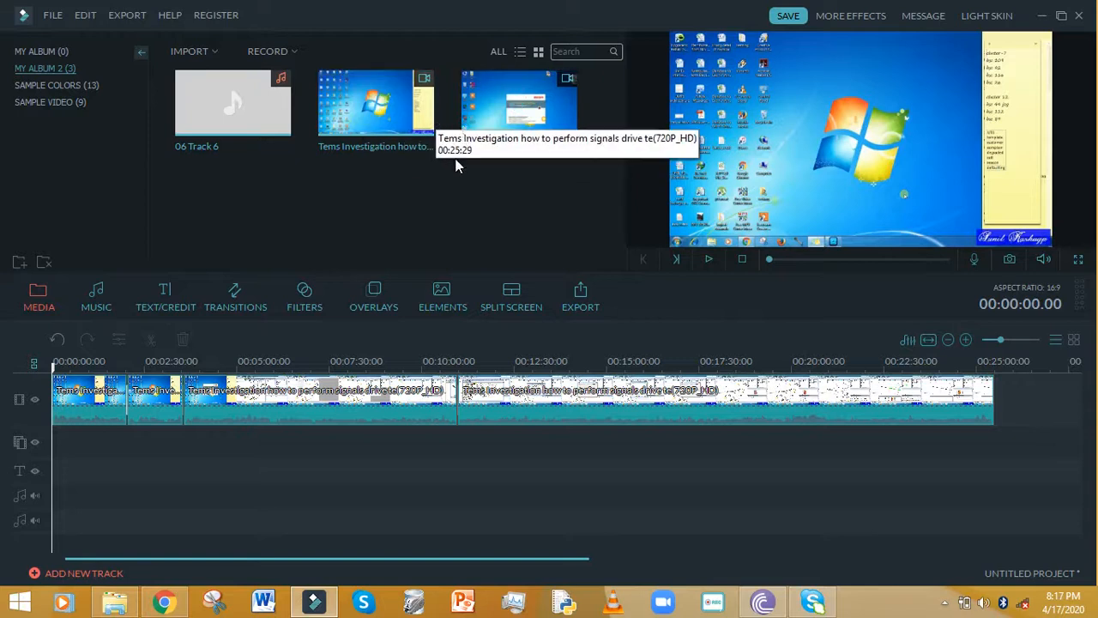
pyautogui.click(529, 120)
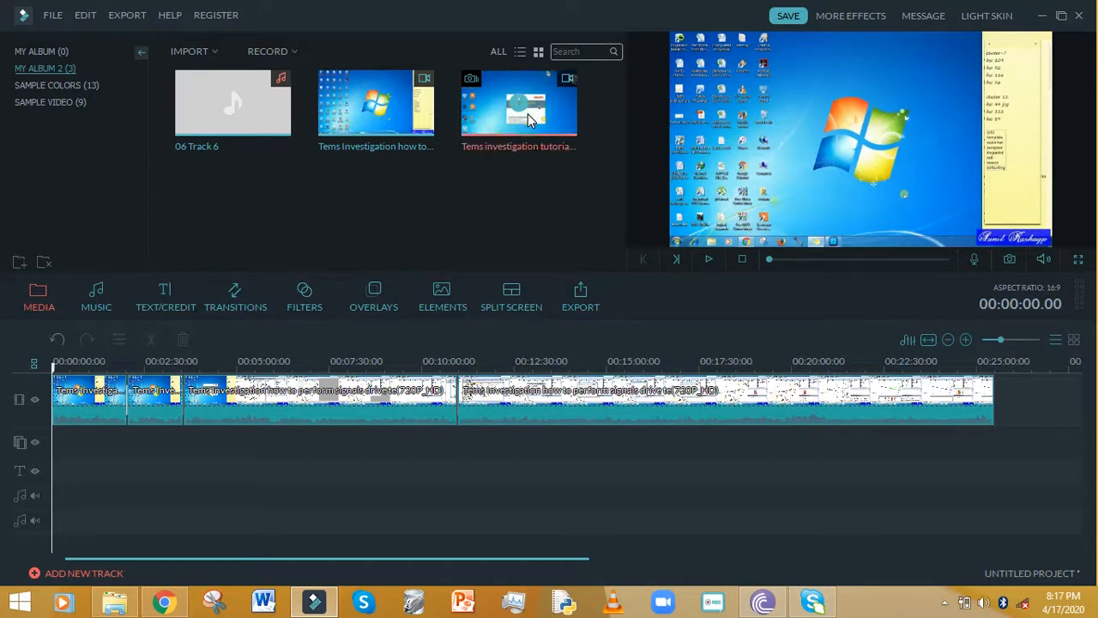
pyautogui.moveTo(532, 120); pyautogui.dragTo(57, 446)
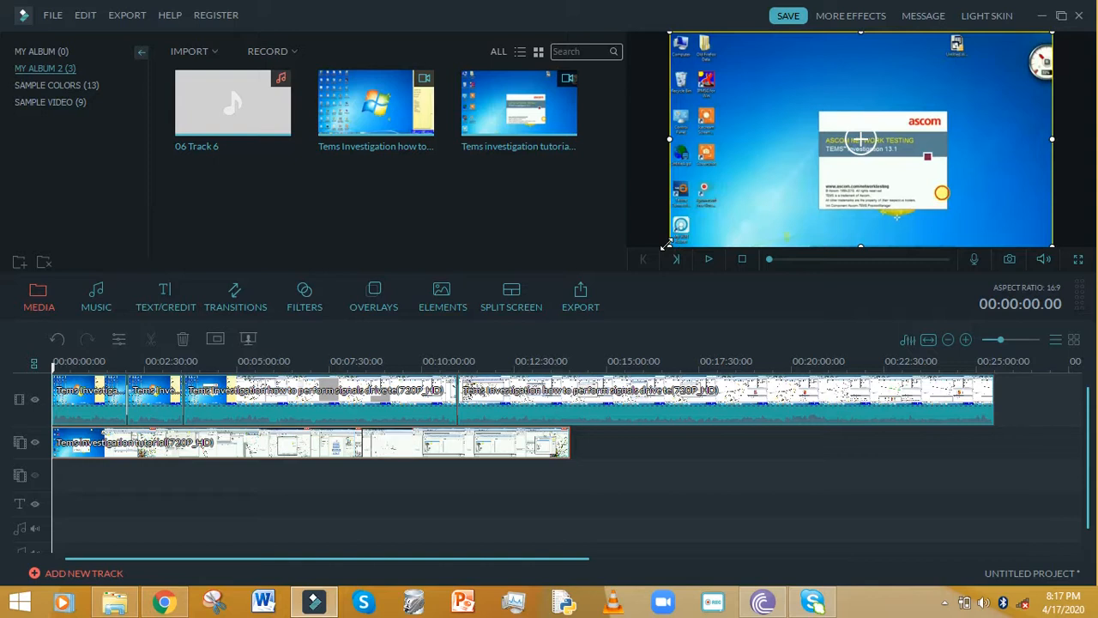
pyautogui.moveTo(667, 248); pyautogui.dragTo(971, 103)
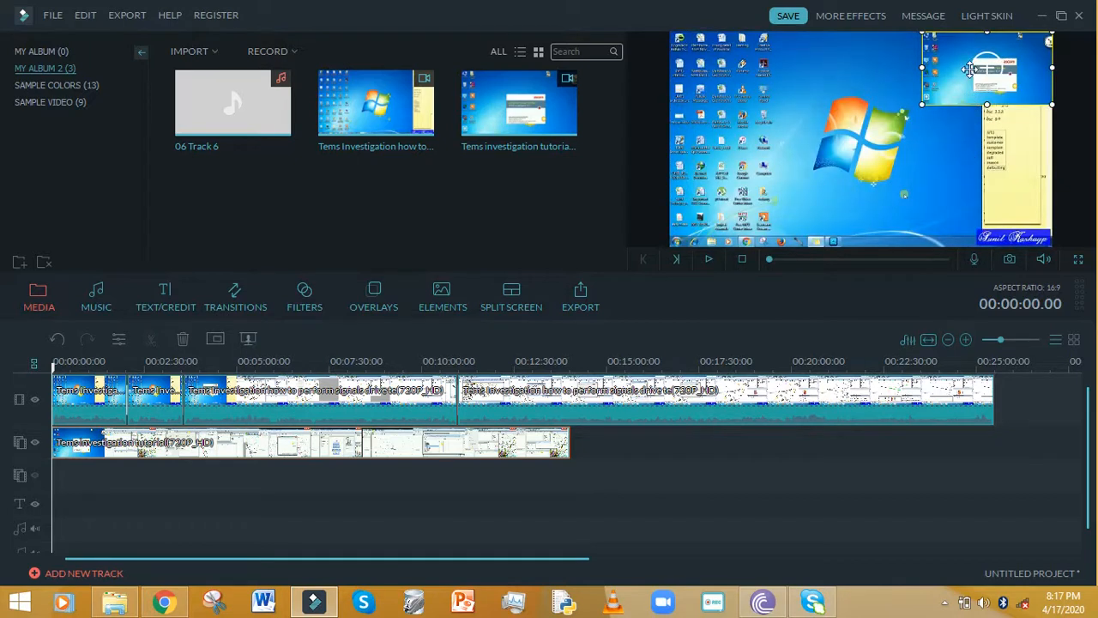
pyautogui.moveTo(977, 66); pyautogui.dragTo(988, 227)
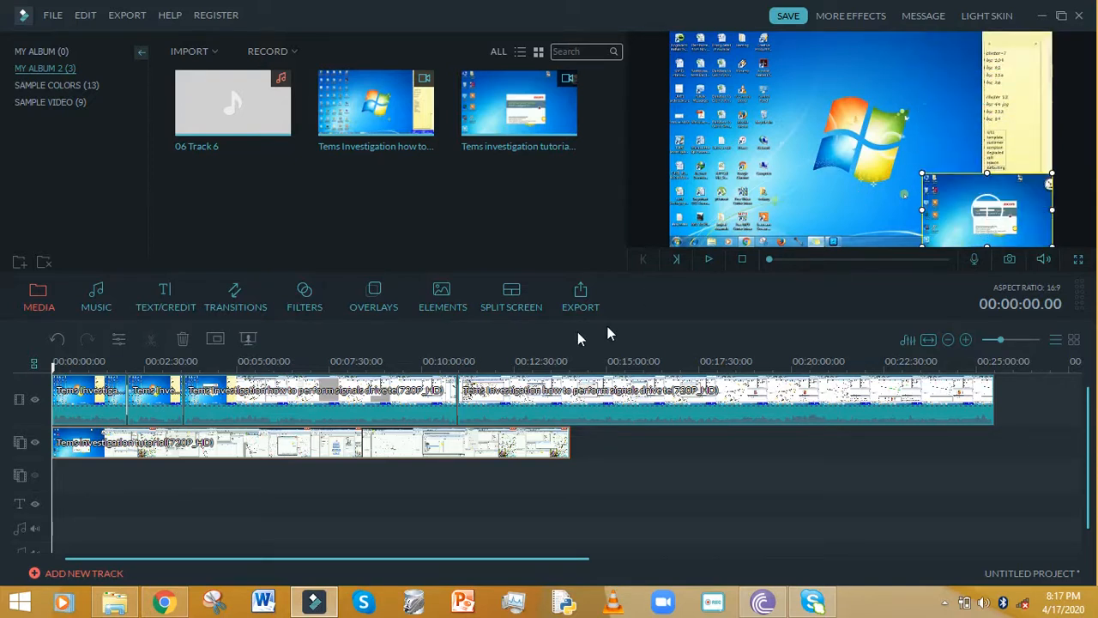
# - Preview the picture-in-picture overlay in full screen from 00:00:00, seek further ahead in the video, and return to the editor
pyautogui.click(708, 263)
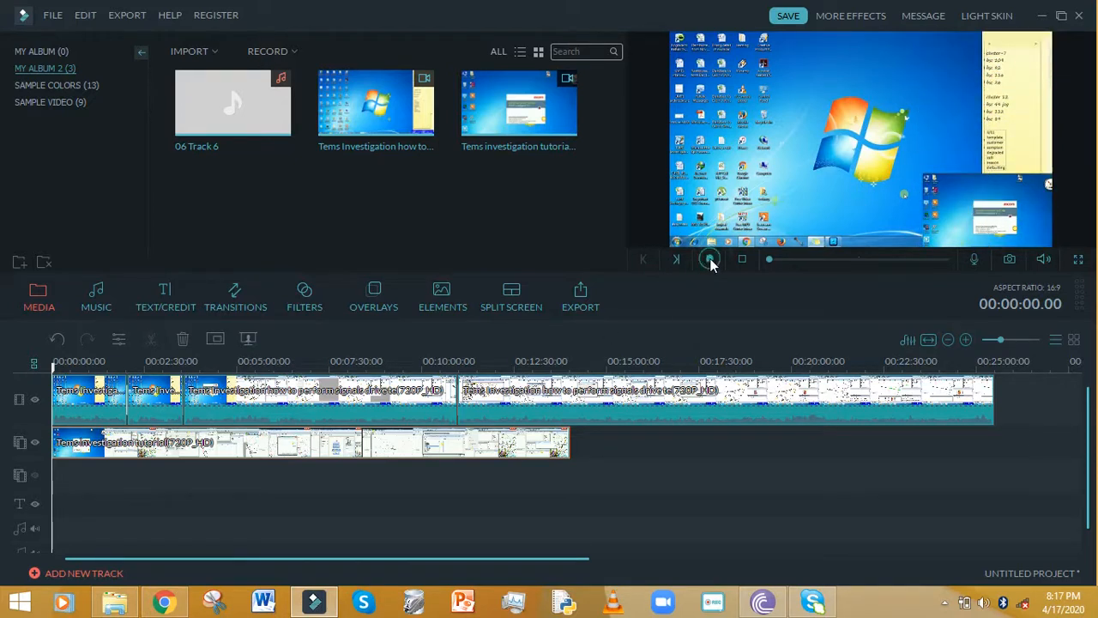
pyautogui.click(1079, 260)
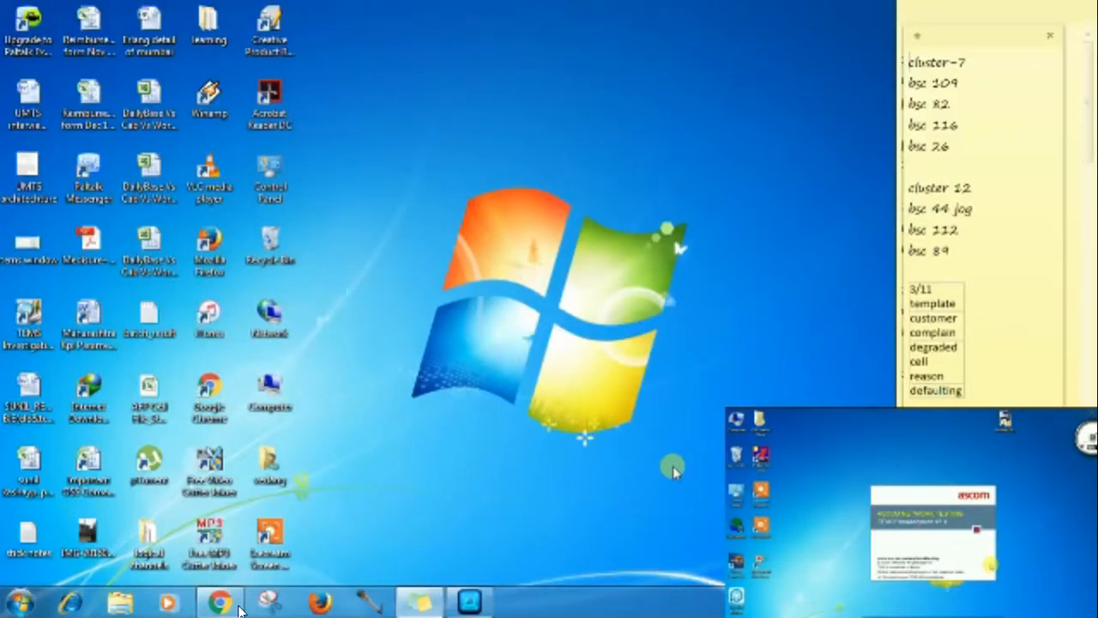
pyautogui.moveTo(216, 611)
pyautogui.click(234, 558)
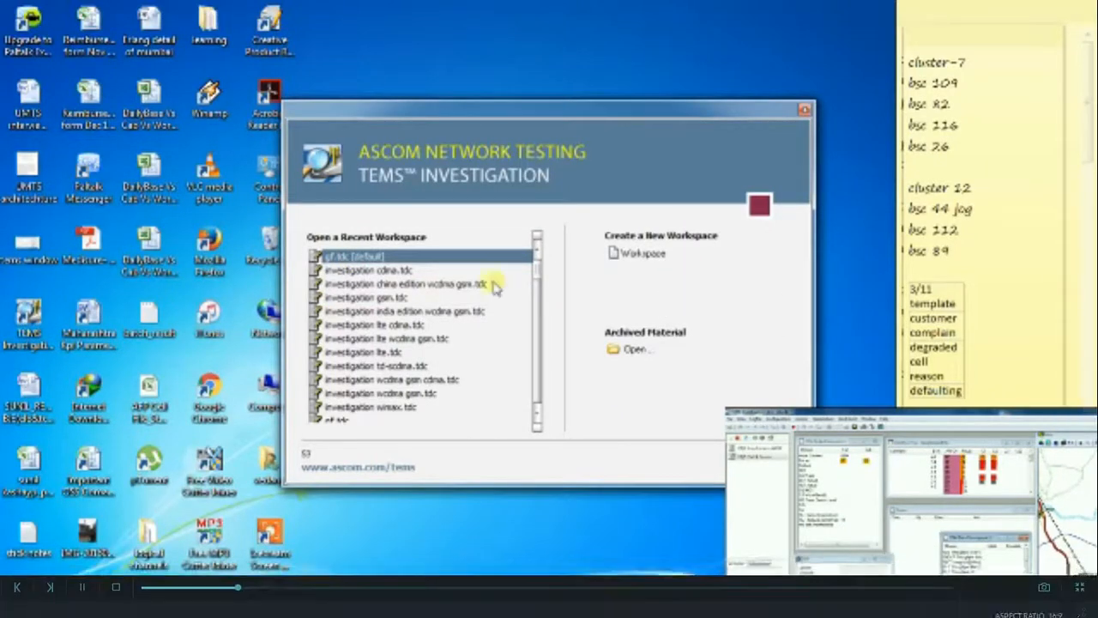
pyautogui.click(1080, 557)
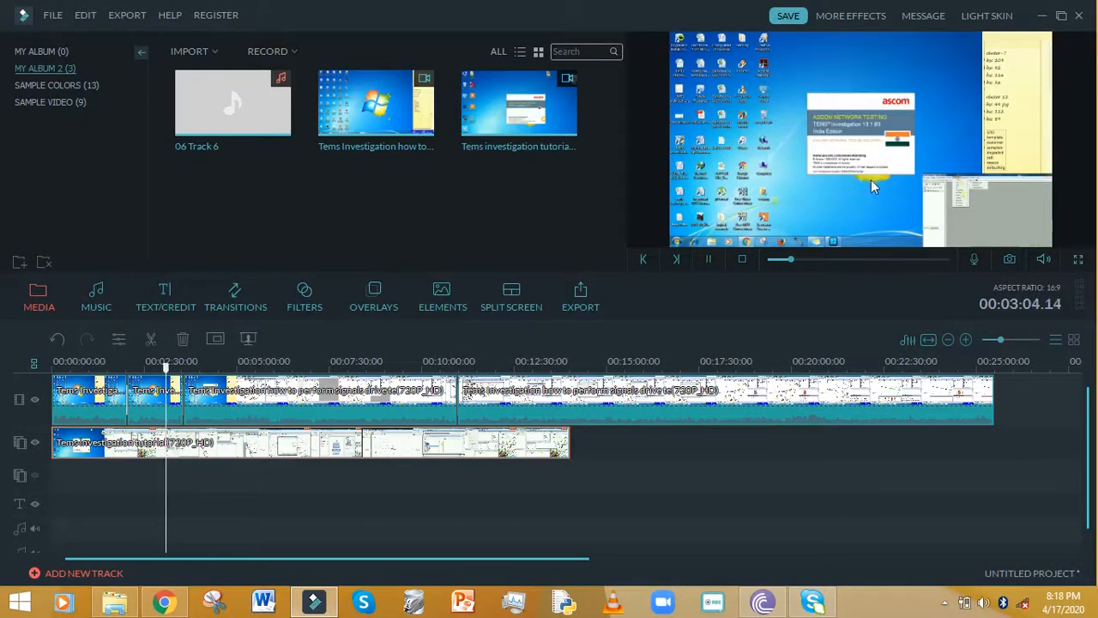
# - Mute the picture-in-picture clip and toggle its mute setting back
pyautogui.rightClick(212, 446)
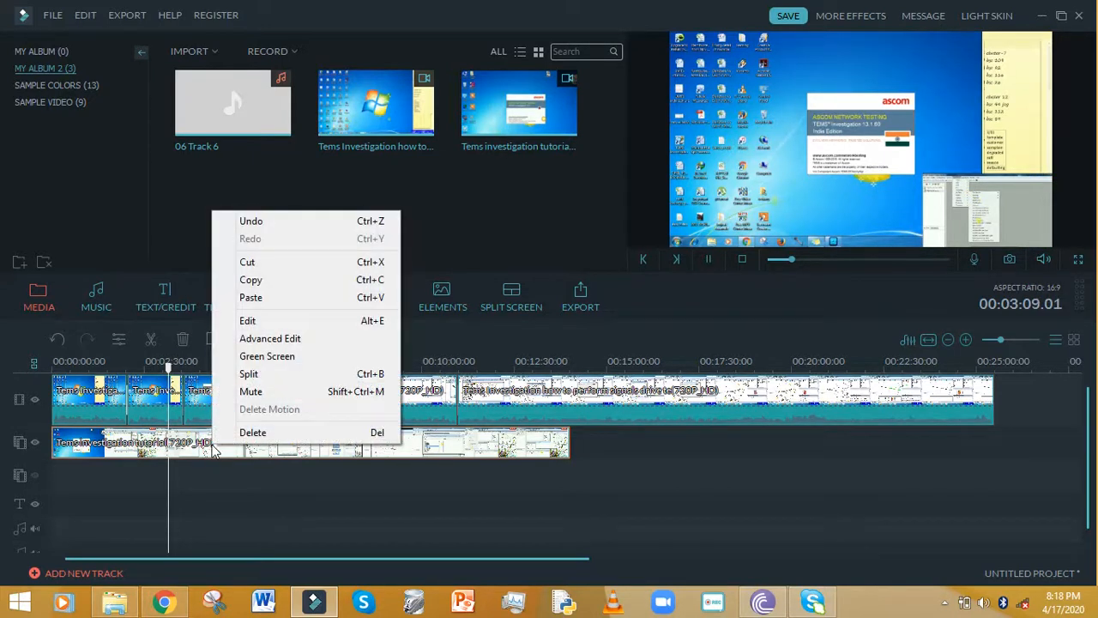
pyautogui.click(262, 399)
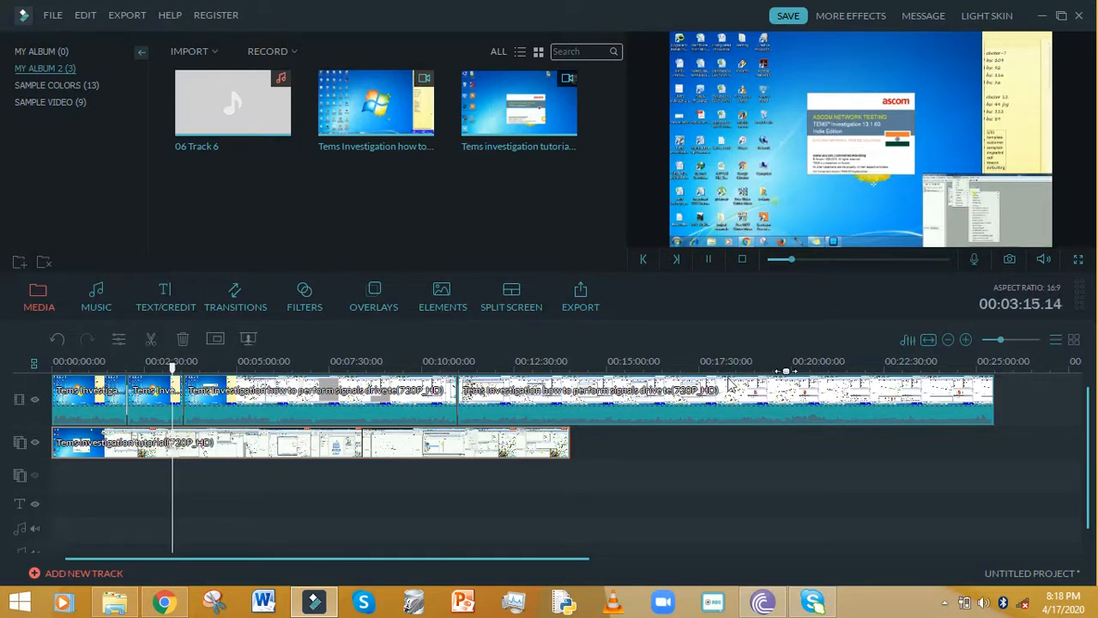
pyautogui.rightClick(339, 444)
pyautogui.click(383, 397)
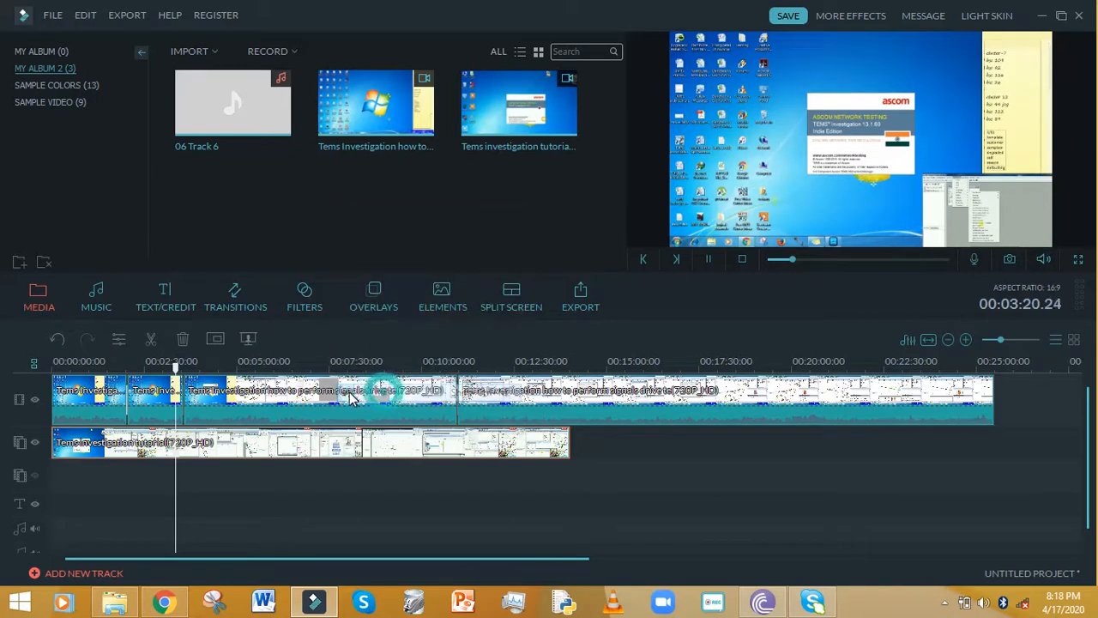
# - Mute the third clip on the main video track
pyautogui.rightClick(352, 393)
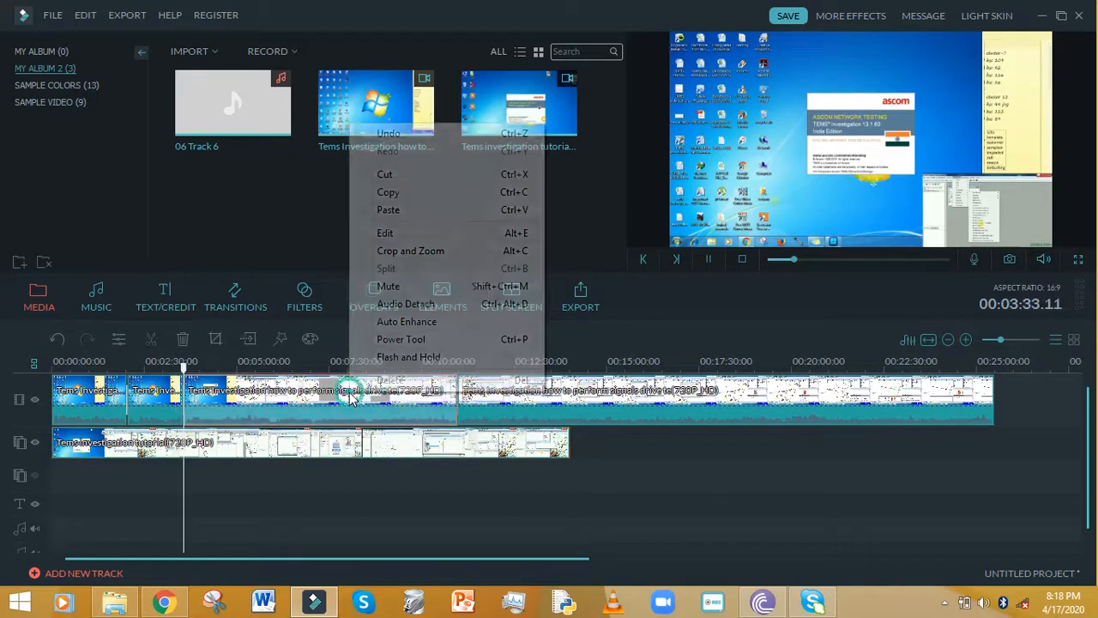
pyautogui.click(427, 289)
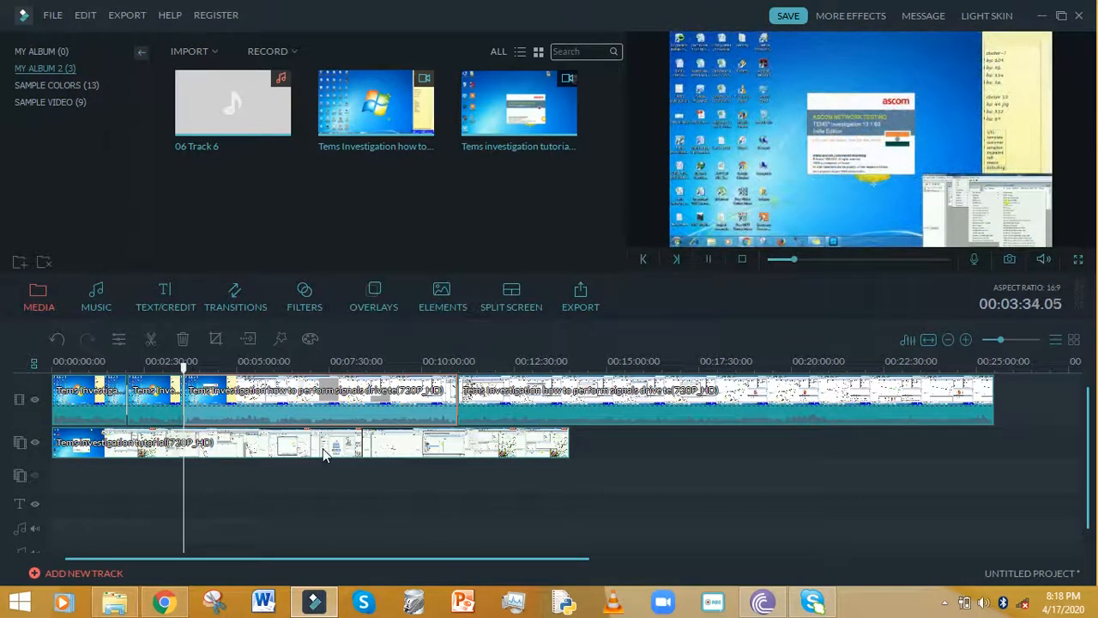